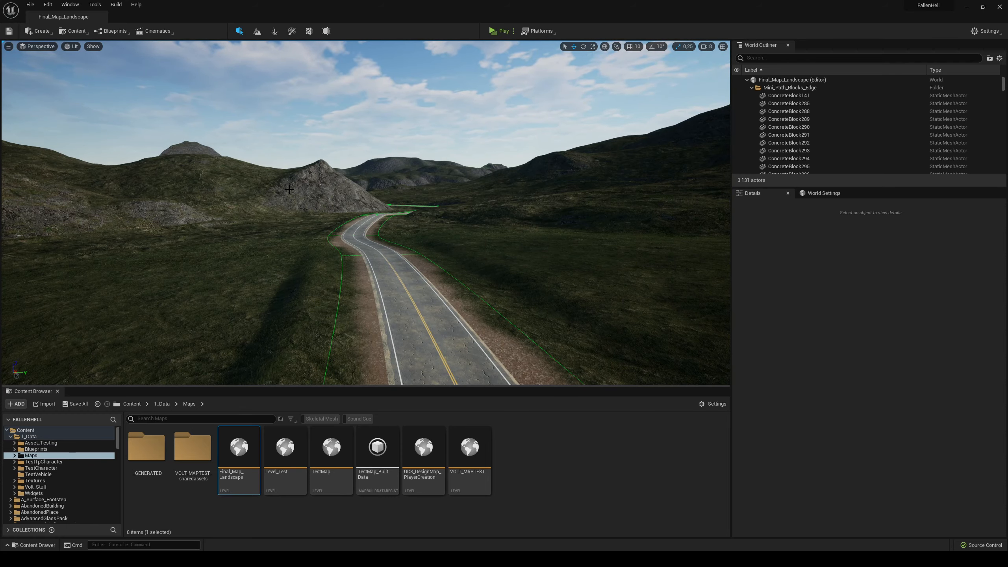
right_drag(289, 189, 359, 203)
key(a)
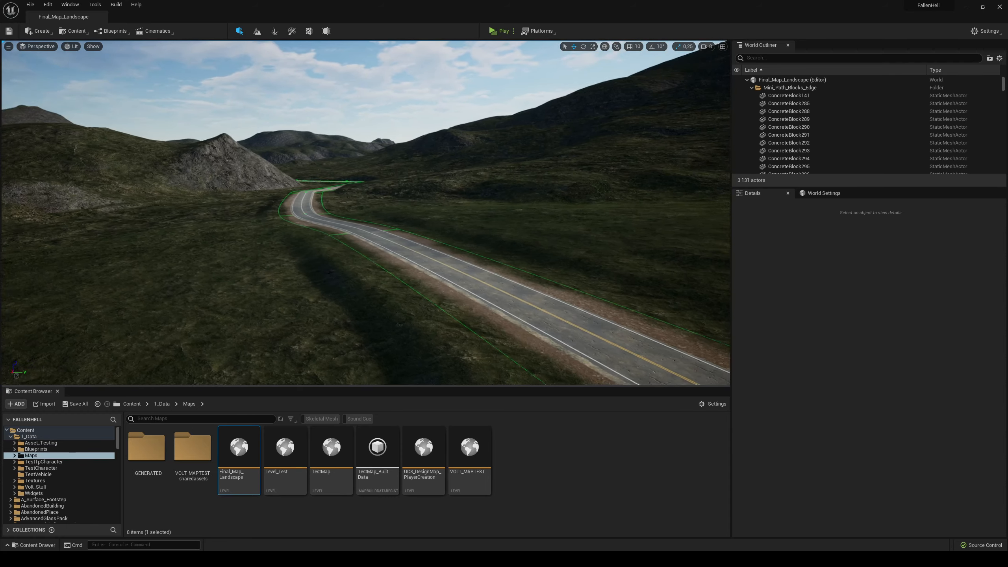
right_drag(334, 259, 349, 297)
key(w)
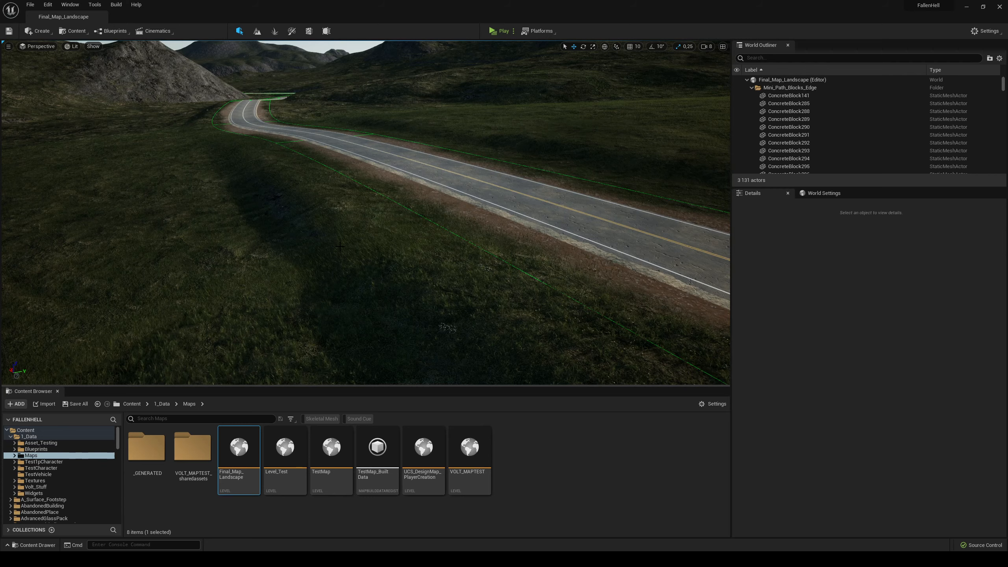
right_drag(341, 240, 369, 236)
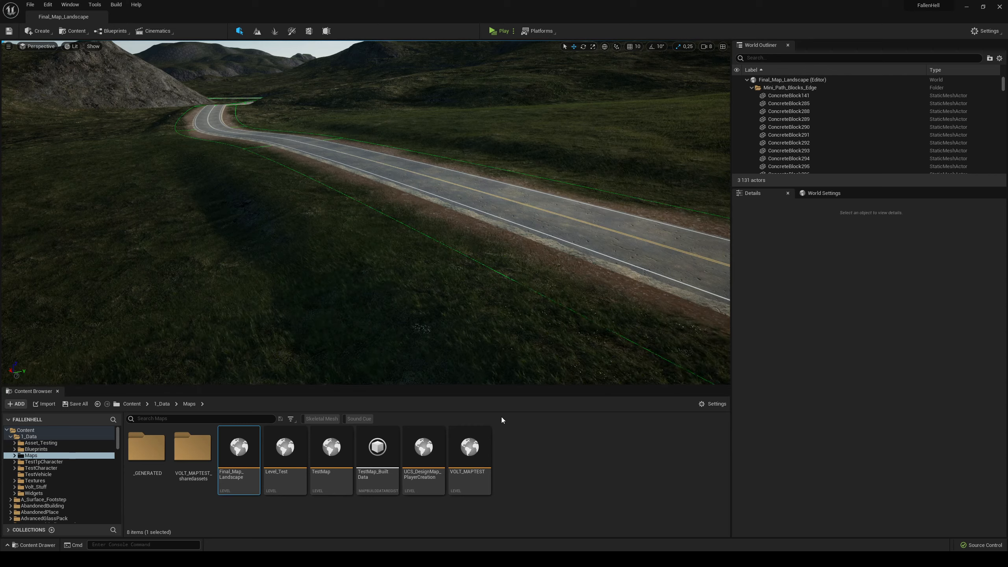
click(623, 491)
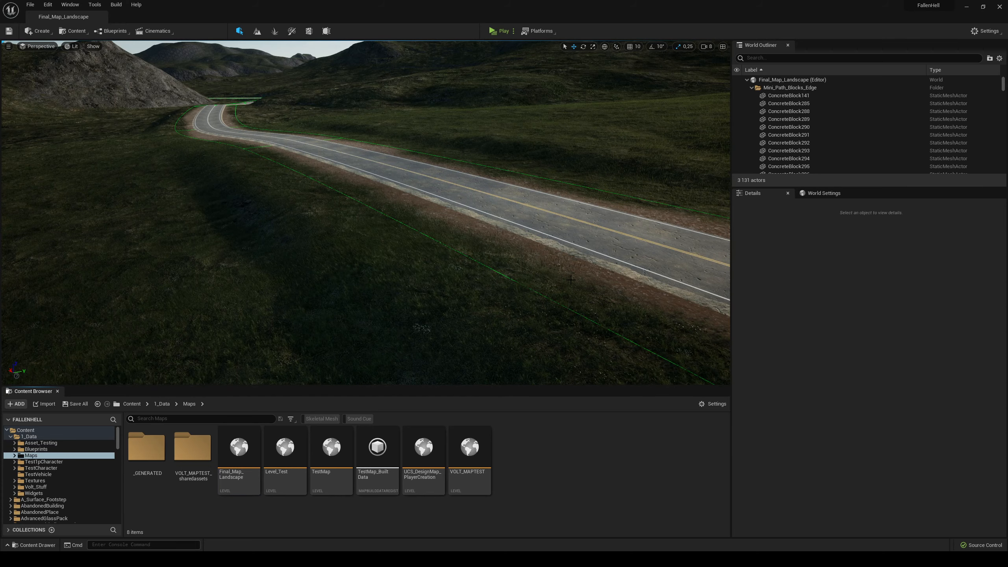
right_drag(571, 280, 542, 285)
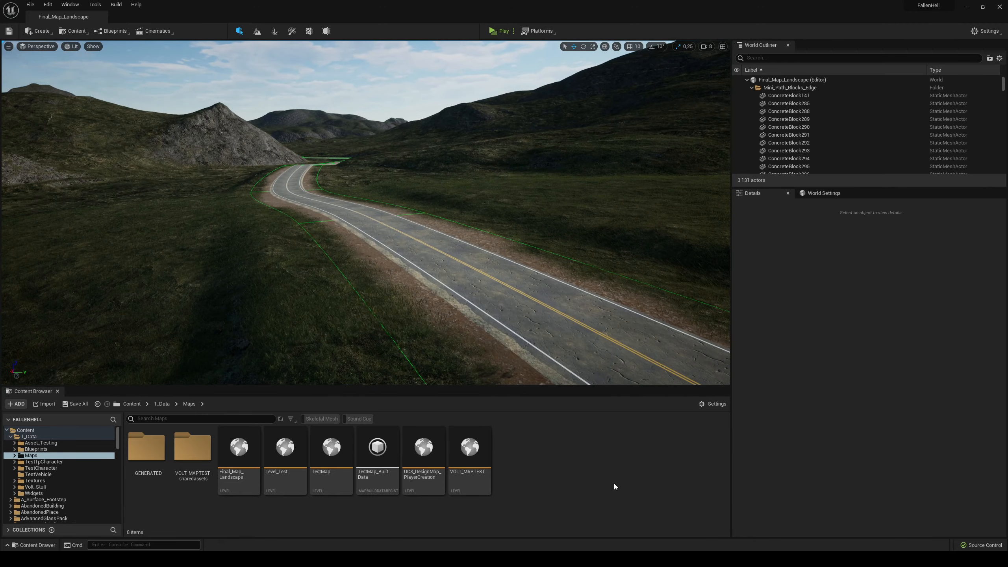
- Open the Vehicles folder inside 1_Data/Blueprints in the project content
click(161, 403)
mouse_move(356, 326)
right_down()
mouse_move(384, 345)
mouse_move(376, 318)
mouse_move(361, 319)
right_up()
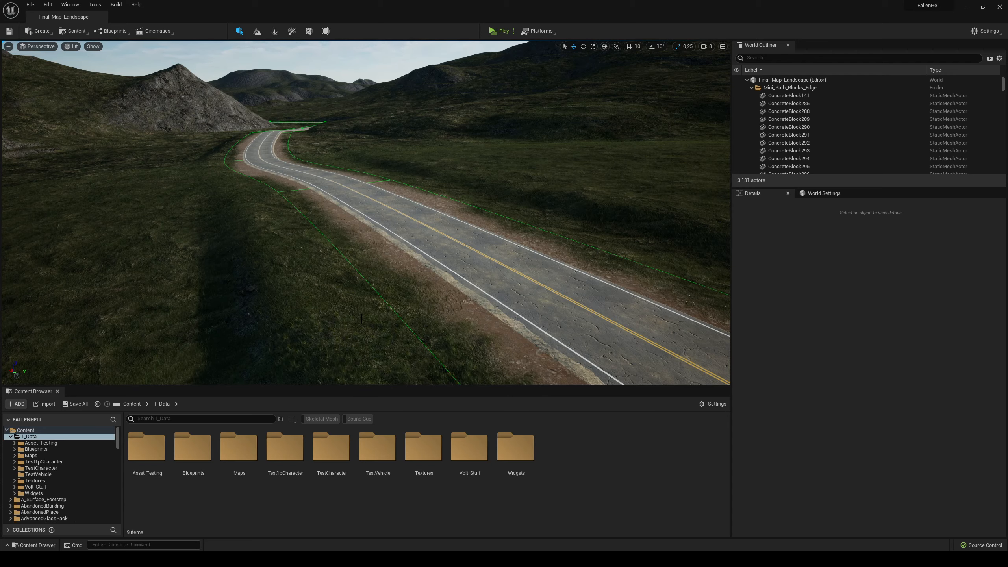
right_drag(402, 254, 400, 254)
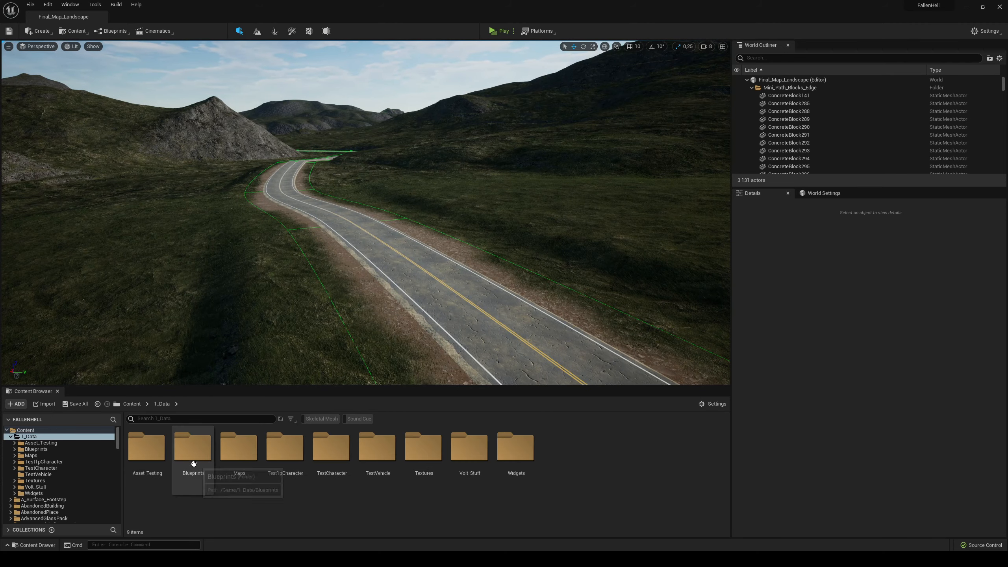
double_click(193, 446)
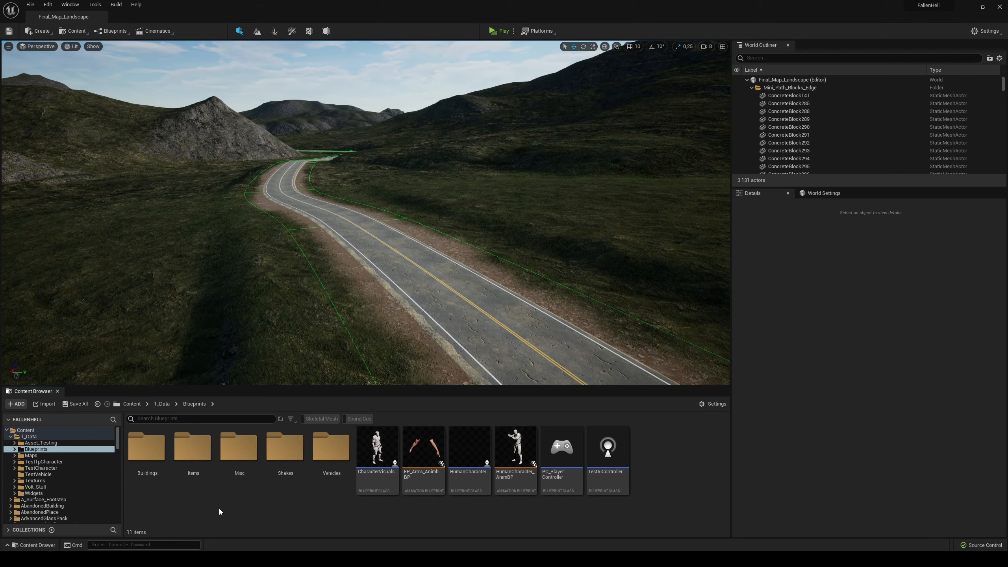
double_click(328, 459)
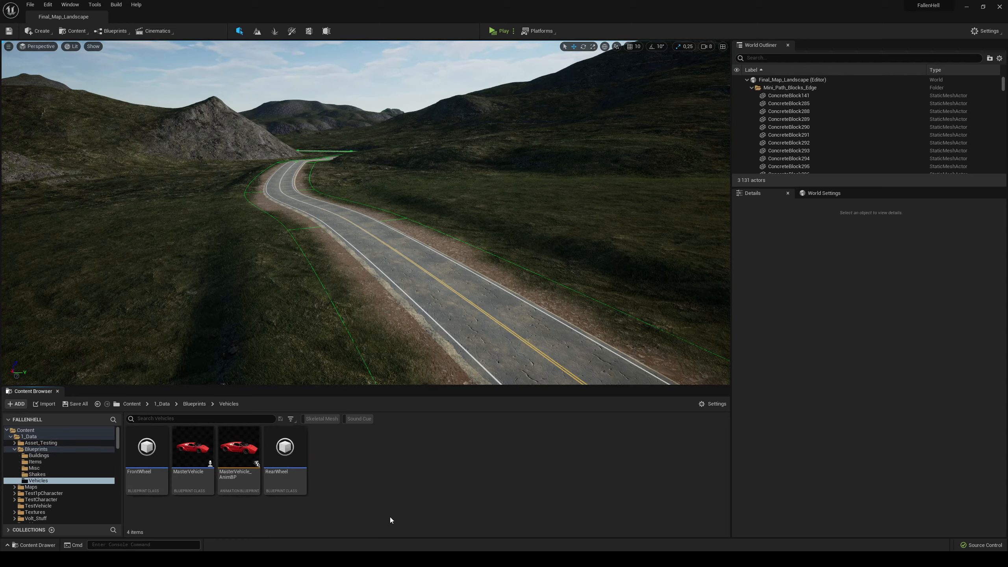
- Check in the plugin list, using the search "chaosv", whether ChaosVehiclesPlugin is enabled, and close the plugin window
click(986, 31)
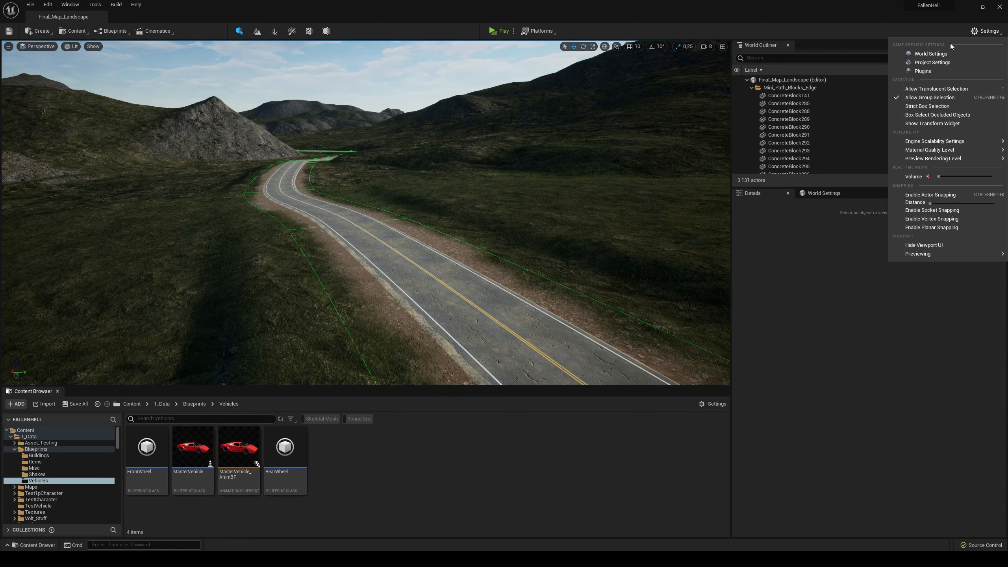
click(924, 72)
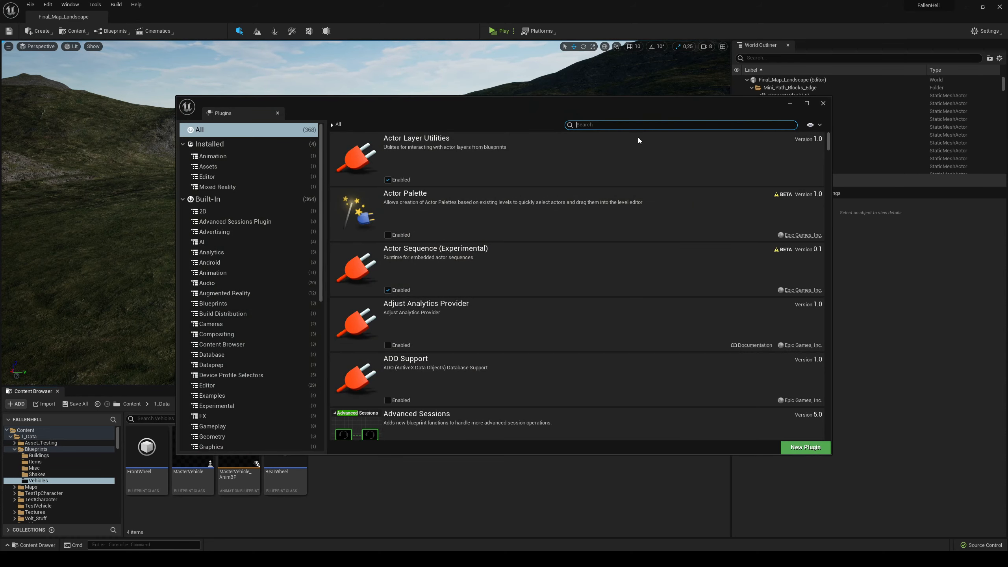
text(cha)
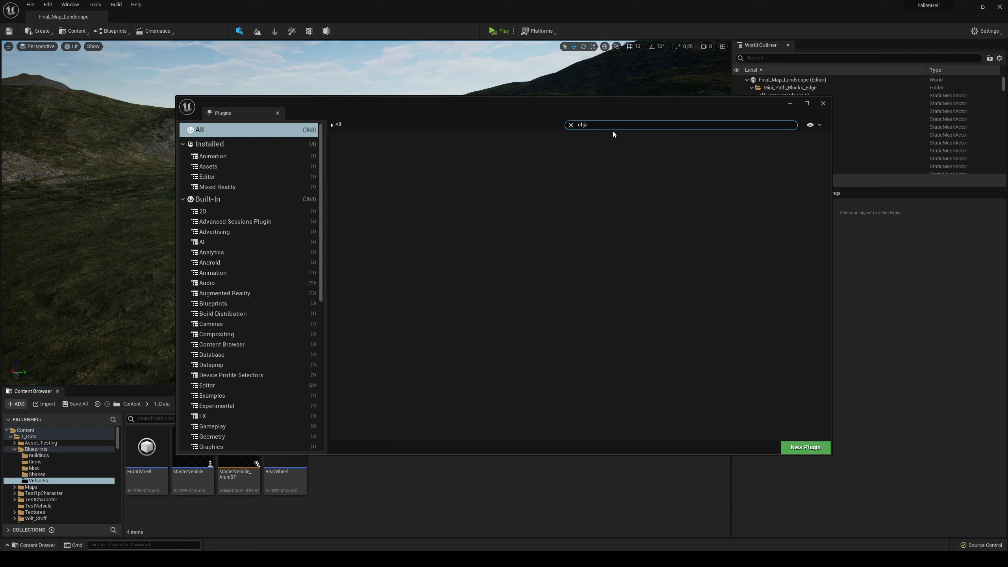
text(osv)
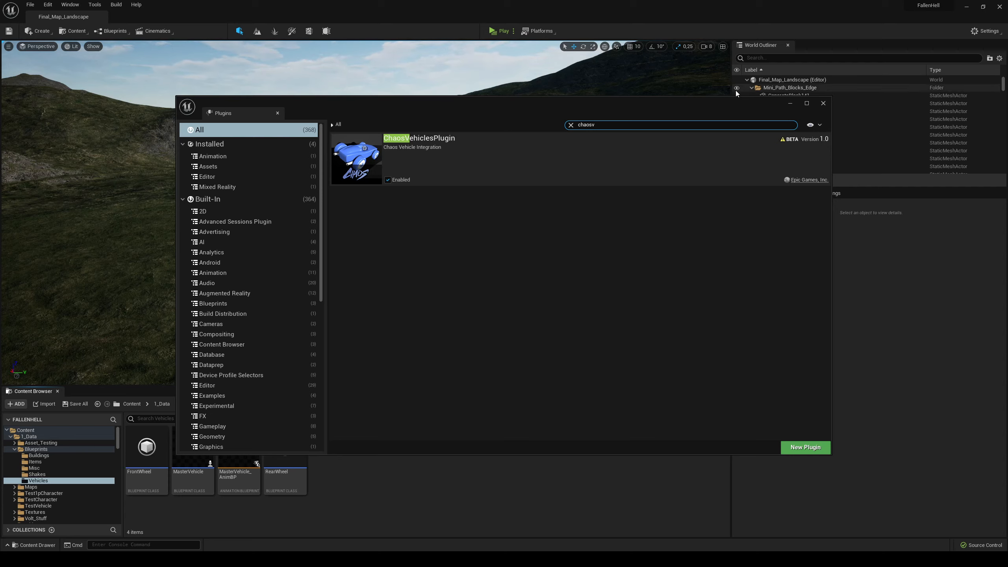
click(571, 125)
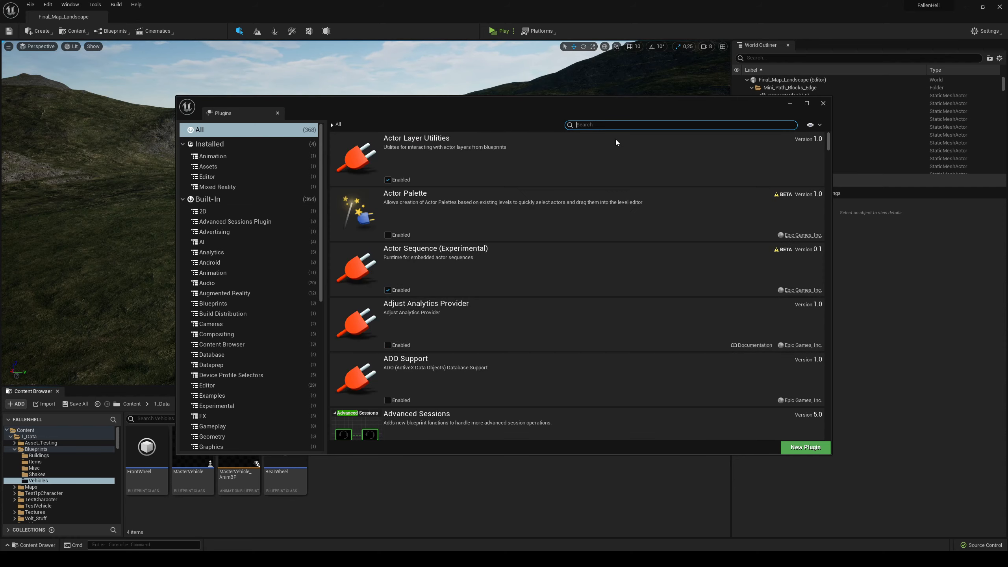
click(822, 102)
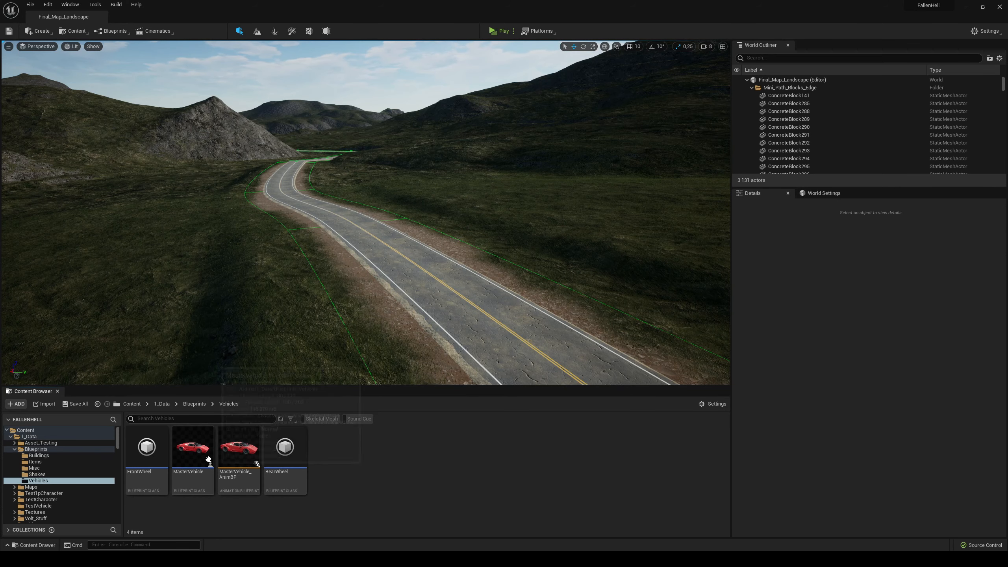
- Open the MasterVehicle blueprint, select its vehicle mesh component and locate the SK_SportsCar asset in the TestVehicle folder
double_click(195, 456)
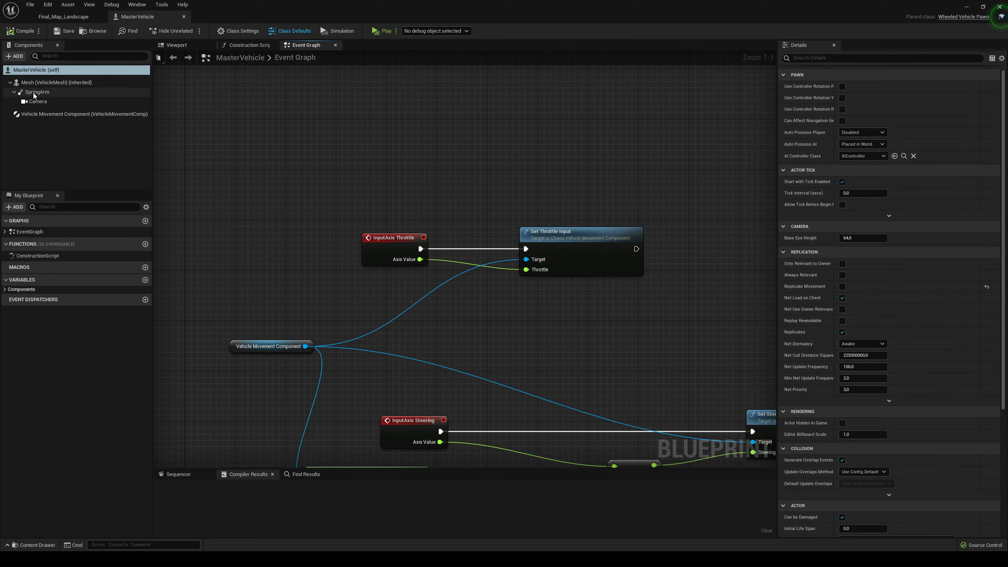
click(33, 82)
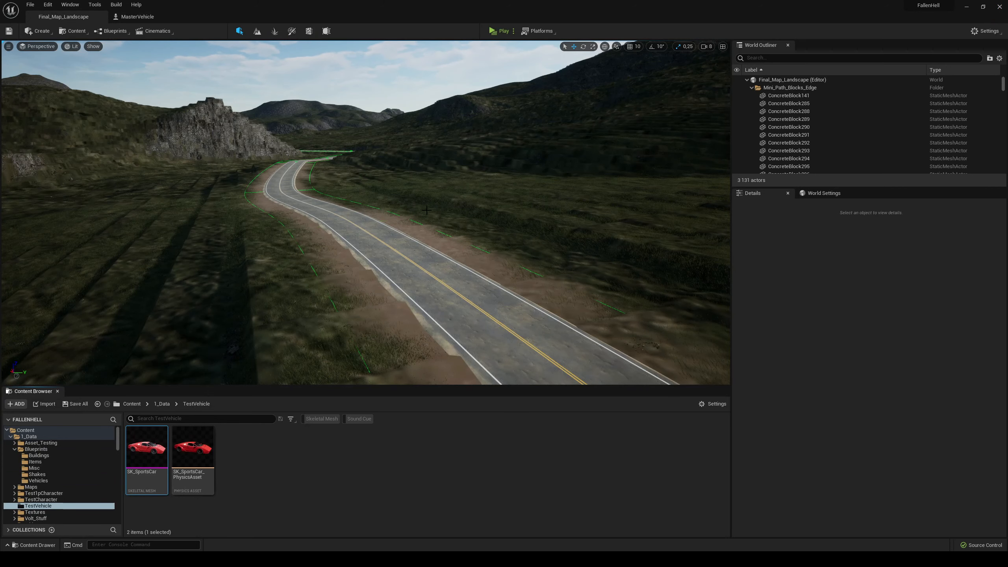
click(258, 464)
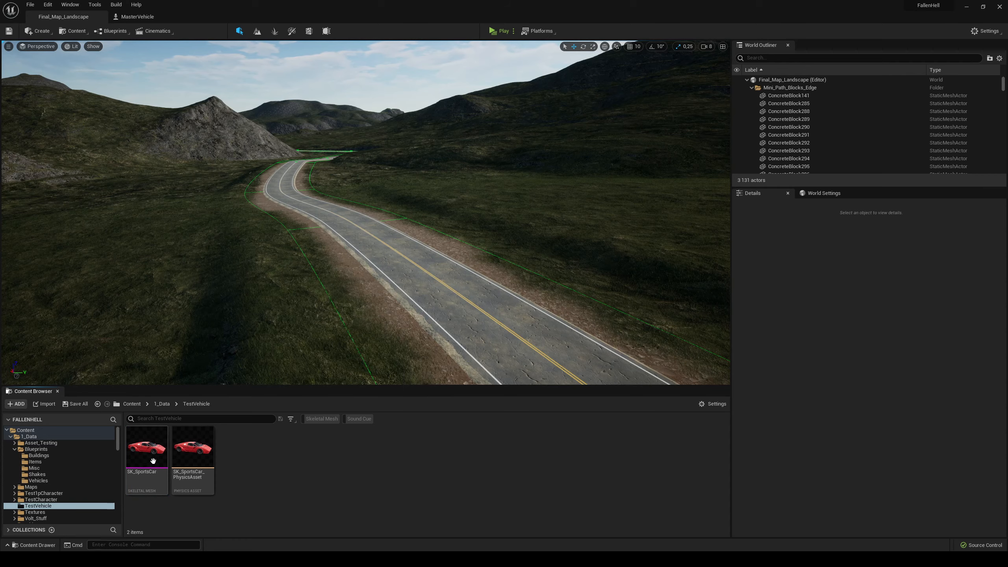
mouse_move(153, 453)
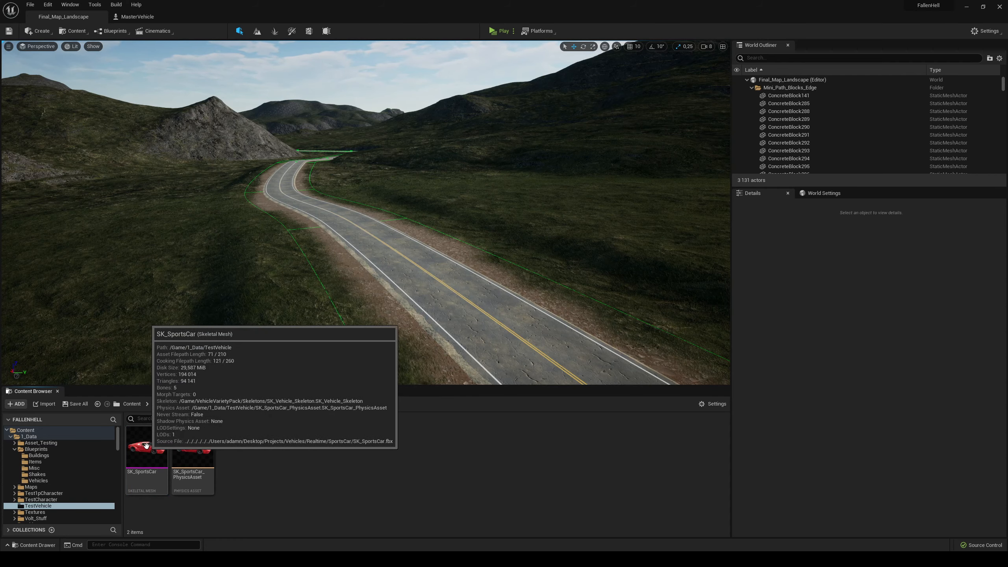
scroll(41, 487, down, 10)
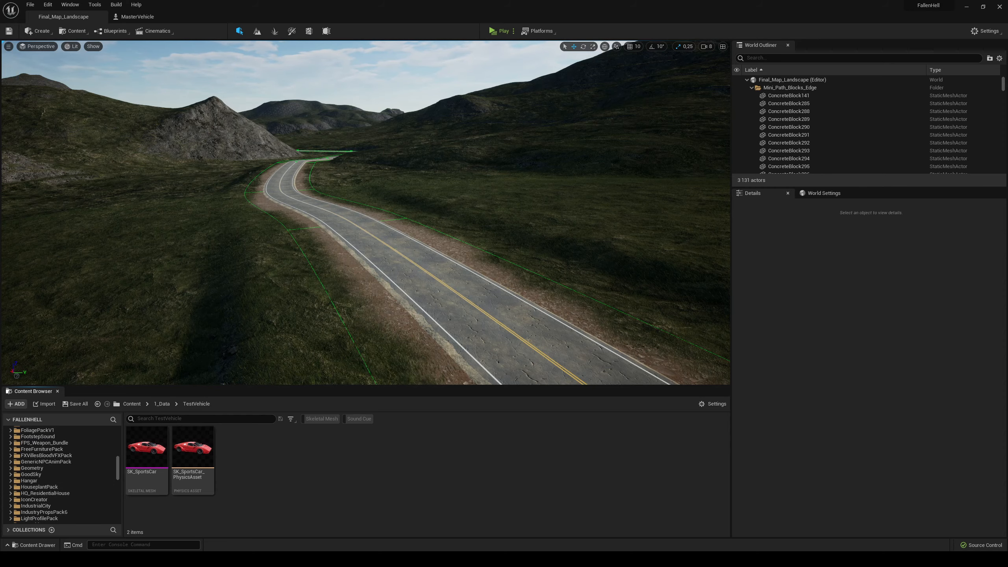
- Switch to the Epic Games Launcher, search the library's vault for "vehicle", and close the launcher window
click(922, 559)
double_click(945, 516)
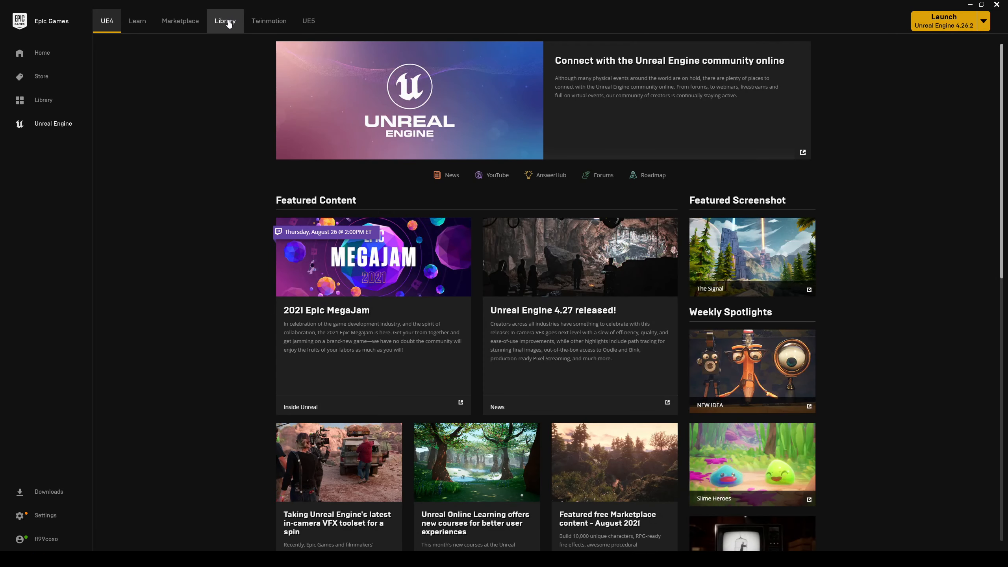
click(227, 24)
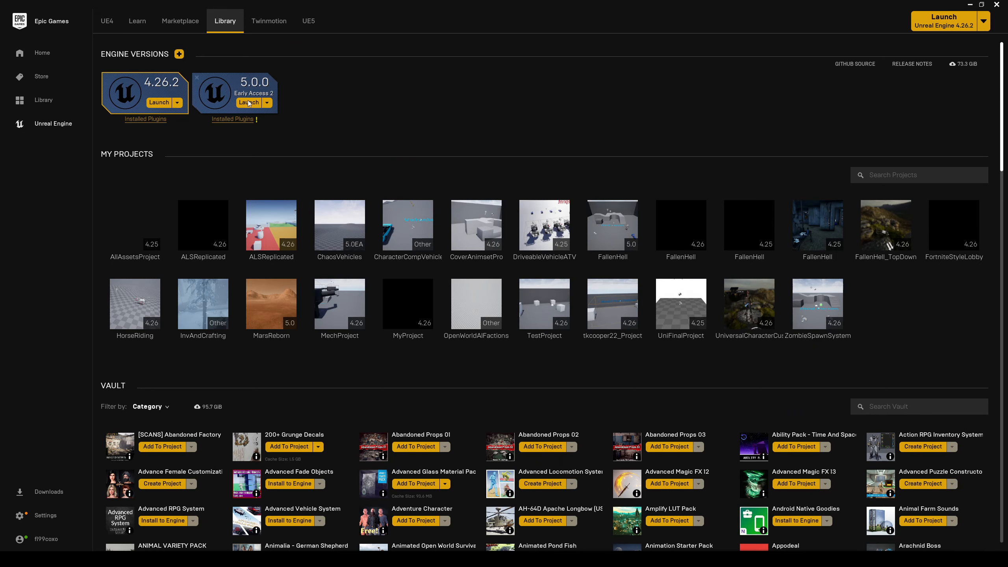
scroll(560, 188, down, 3)
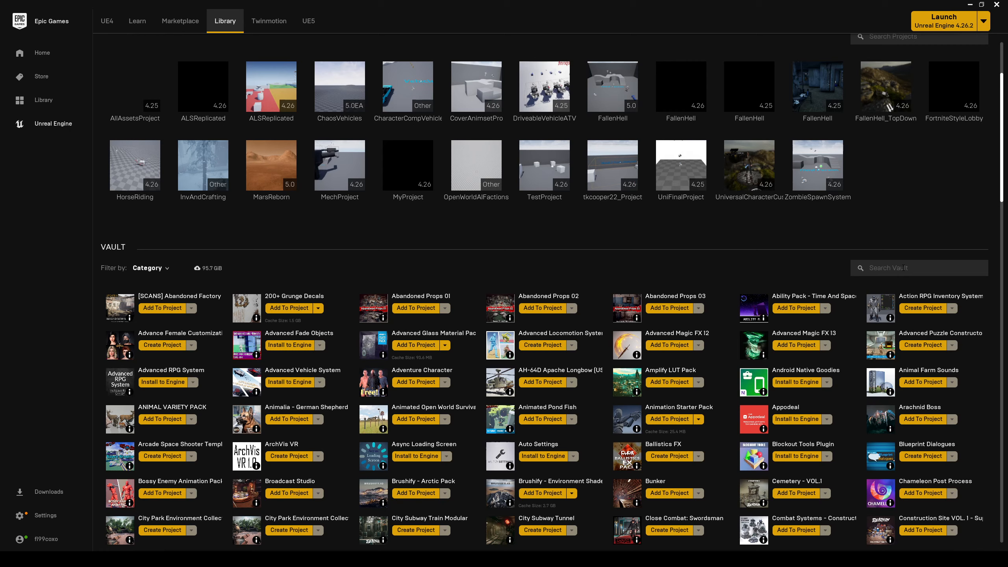
text(vehicle)
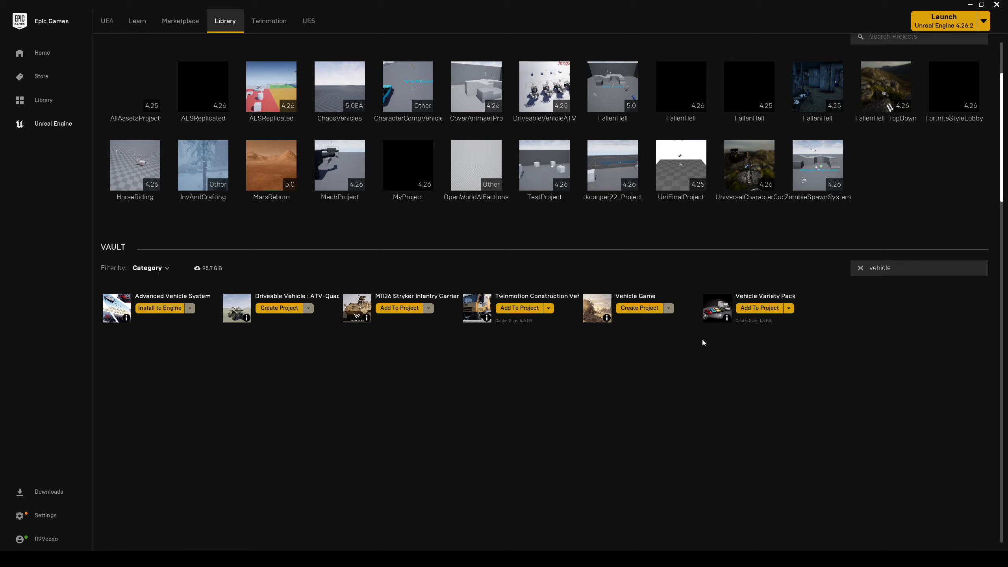
click(996, 5)
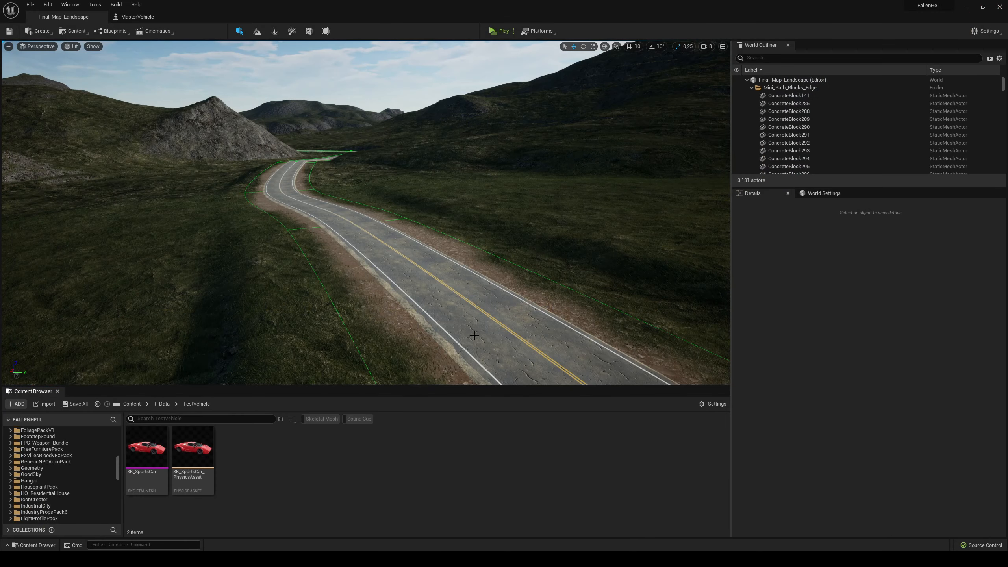
- Open the SK_SportsCar skeletal mesh and go through the Vehicle_ROOT and wheel bones in its skeleton tree
double_click(146, 453)
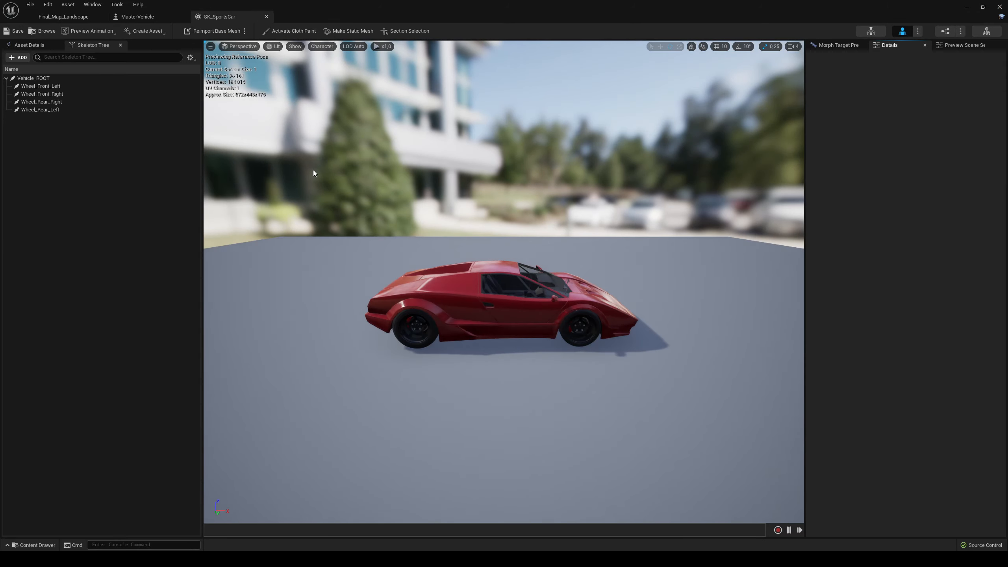
drag(415, 272, 413, 258)
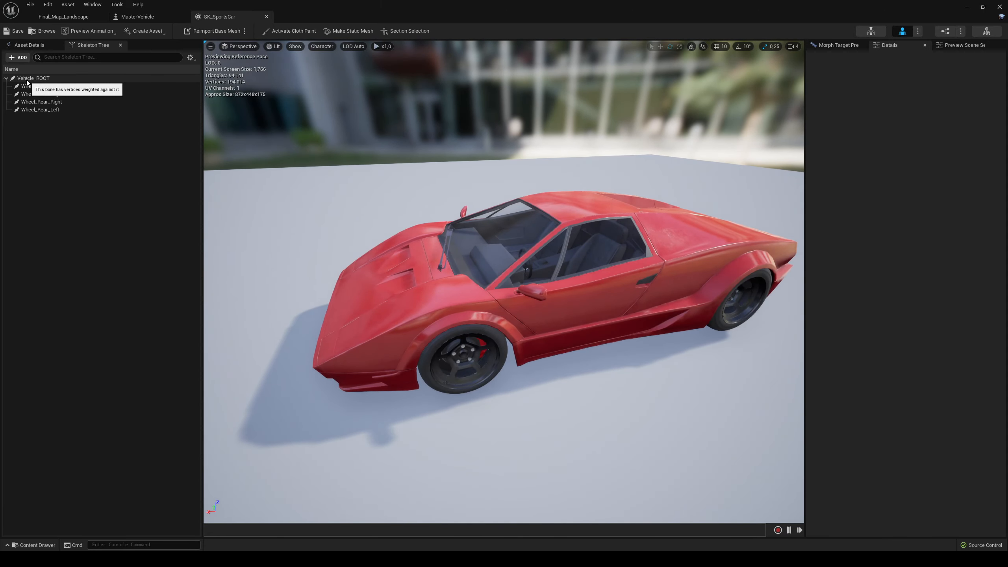
click(31, 78)
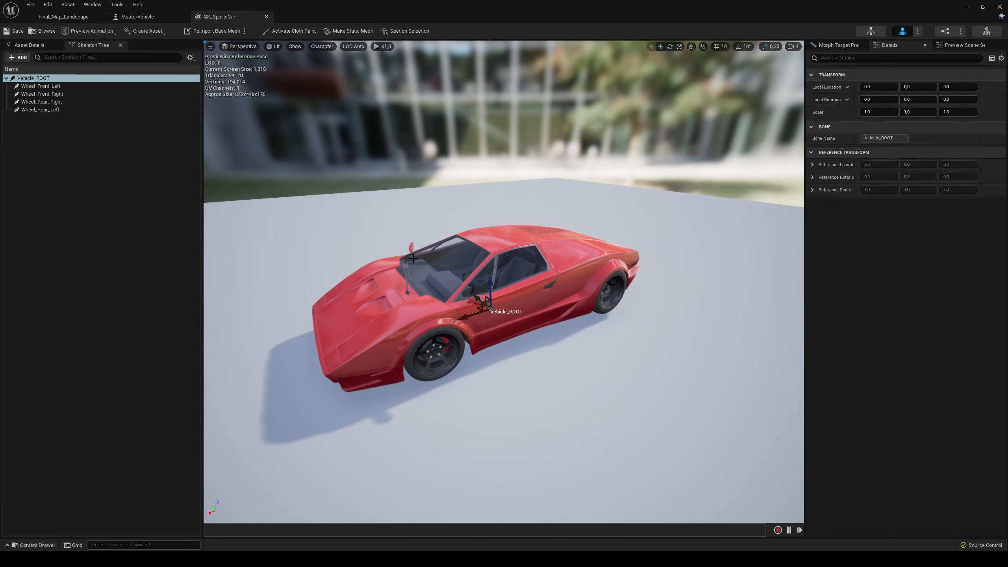
click(37, 85)
click(43, 93)
click(45, 109)
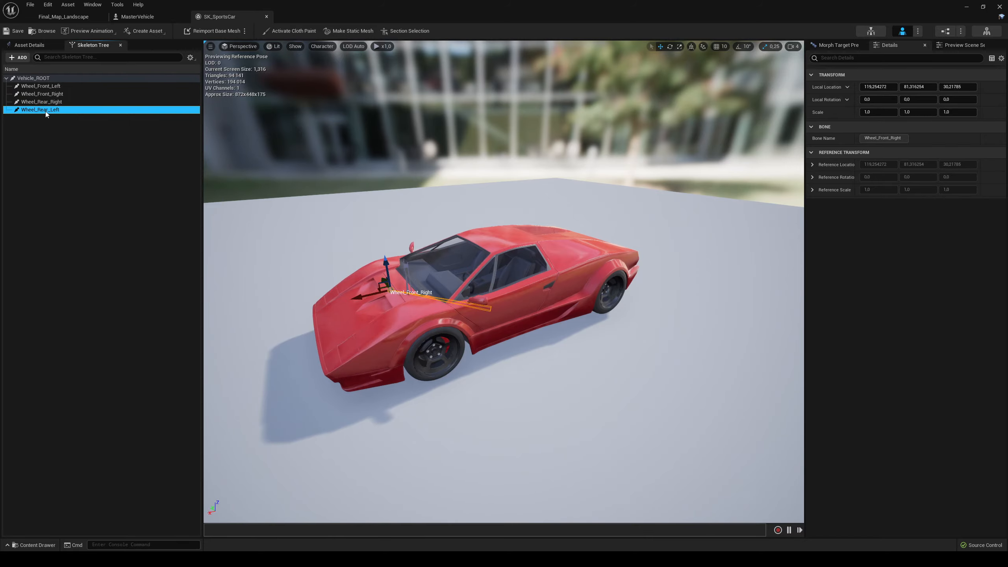
- Examine up close where the Wheel_Rear_Right and Wheel_Front_Left bones sit on the car's wheels
drag(504, 278, 504, 278)
right_drag(504, 278, 503, 277)
click(41, 102)
right_drag(274, 190, 274, 190)
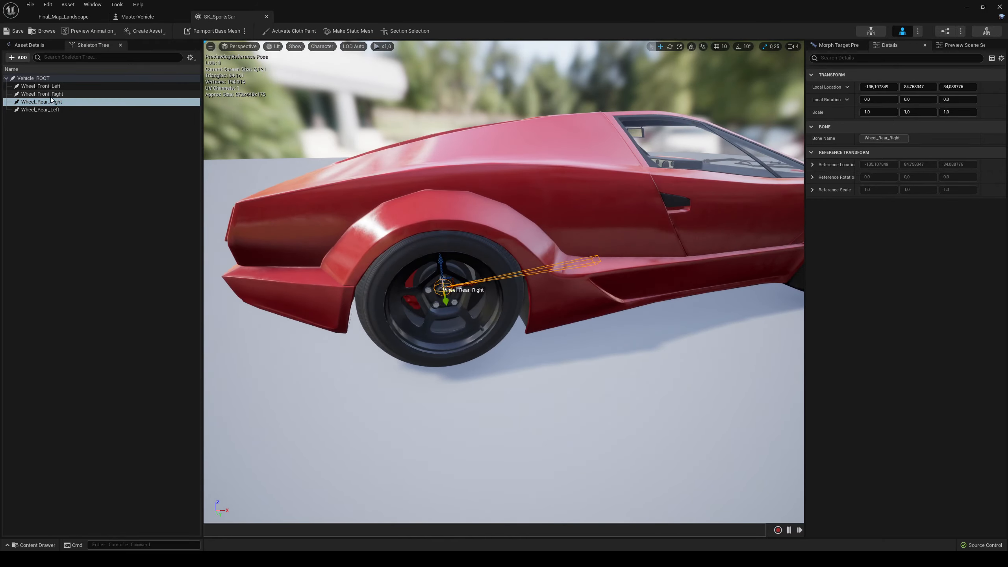
click(41, 86)
right_drag(504, 278, 504, 278)
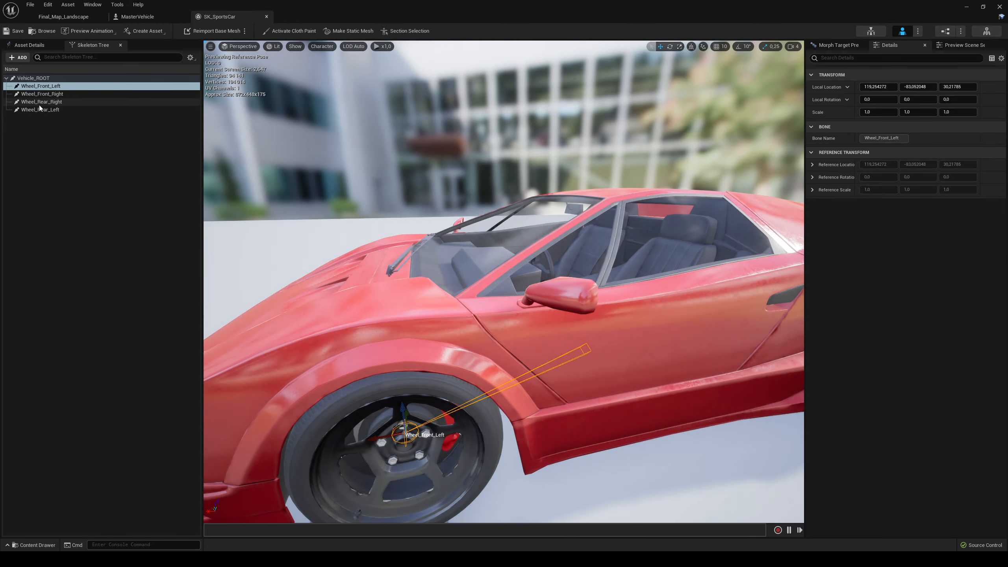
key(s)
right_drag(272, 142, 278, 151)
- Compare the position of the Vehicle_ROOT bone with Wheel_Front_Left, and frame the front left wheel bone for inspection
click(51, 80)
key(s)
key(w)
key(s)
key(w)
key(w)
click(99, 85)
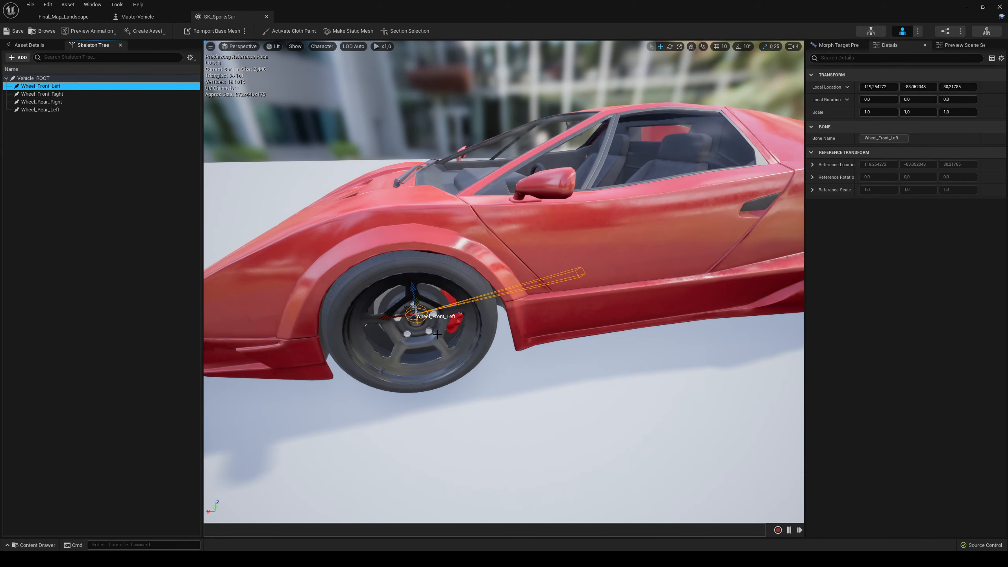
right_drag(437, 335, 437, 335)
key(s)
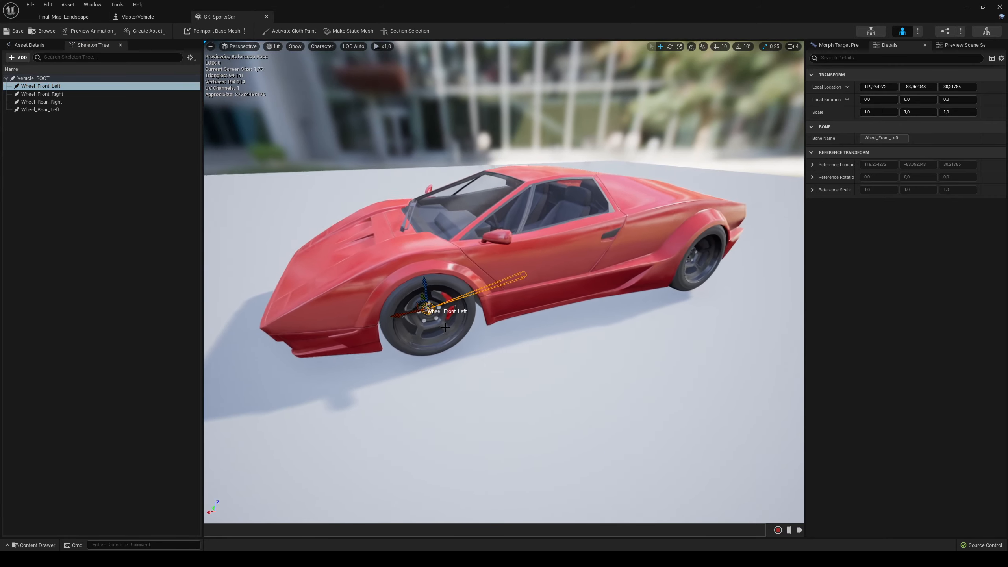
click(22, 80)
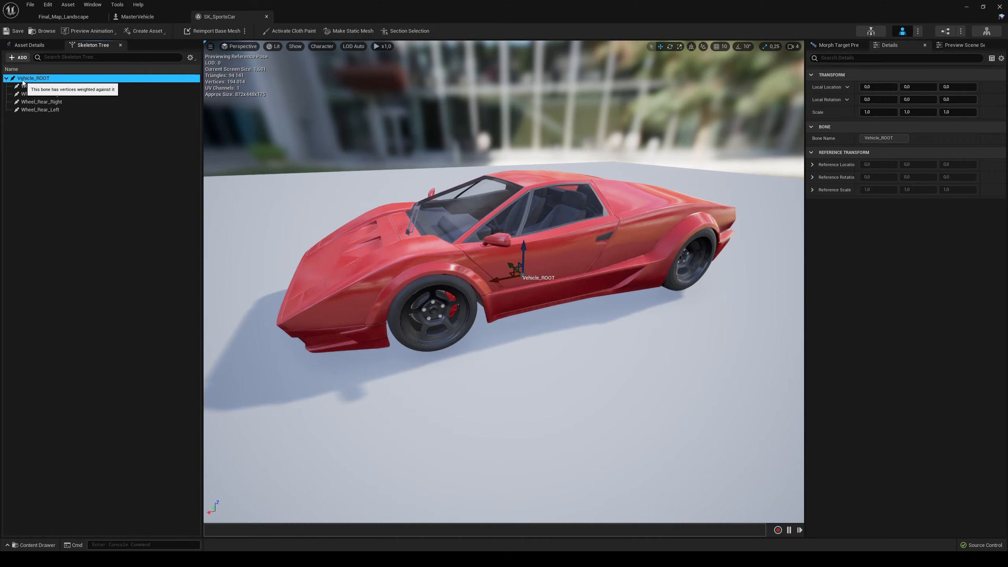
click(24, 86)
key(f)
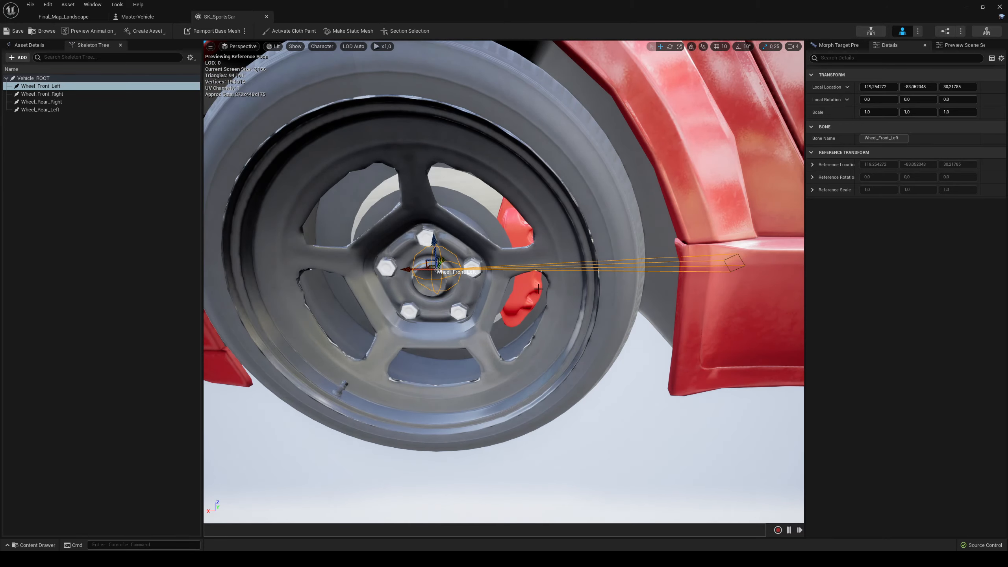
- Go through the four wheel bones and examine where Wheel_Rear_Left sits on the car's rear wheel
click(44, 88)
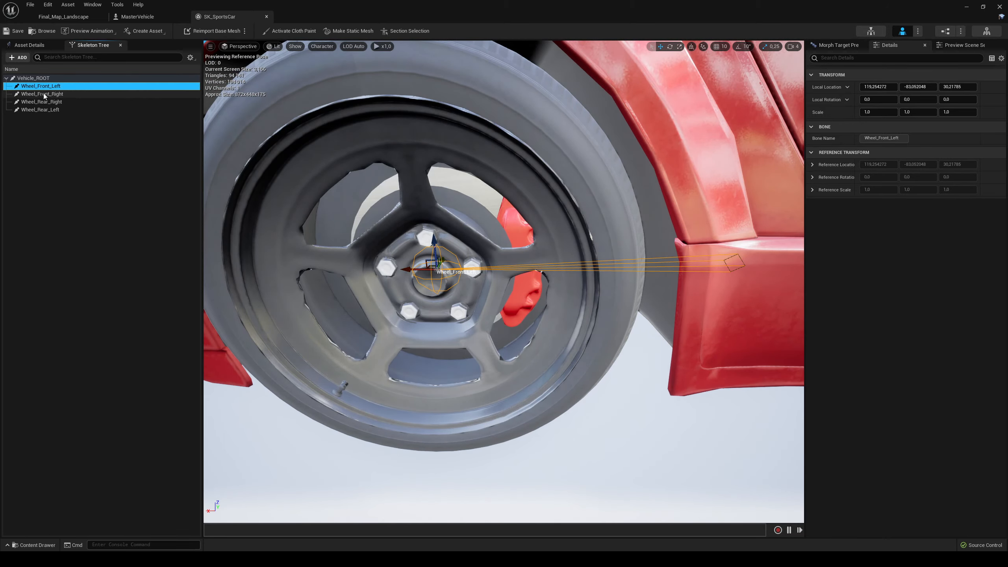
click(43, 96)
click(51, 103)
click(50, 110)
right_drag(490, 235, 523, 238)
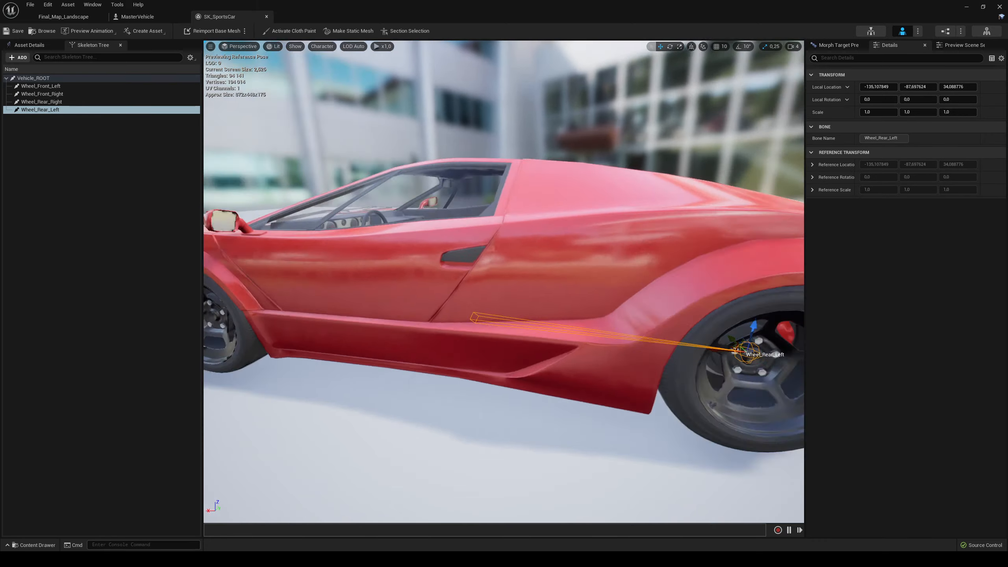
click(101, 192)
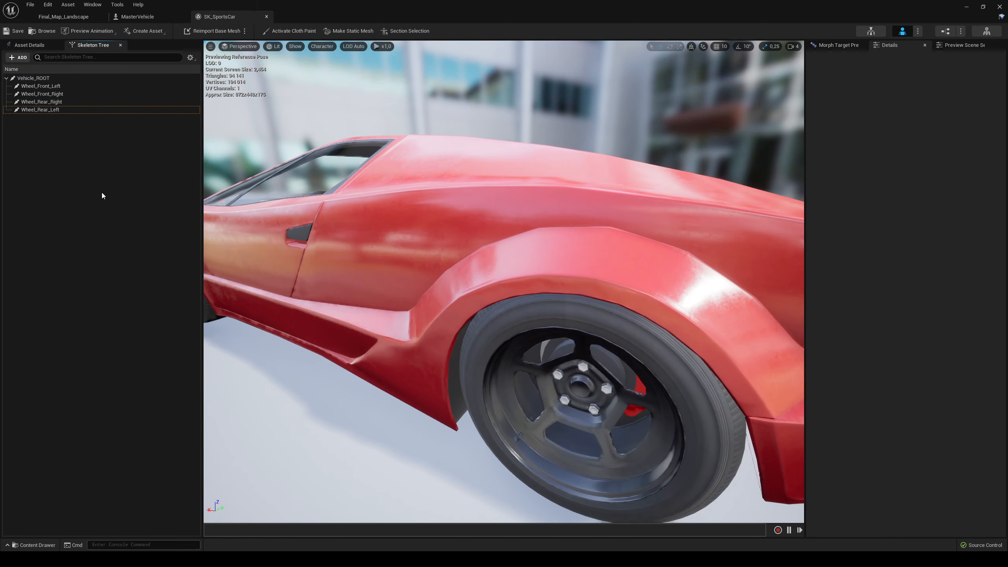
- Open the SK_SportsCar_PhysicsAsset from the TestVehicle folder
click(47, 20)
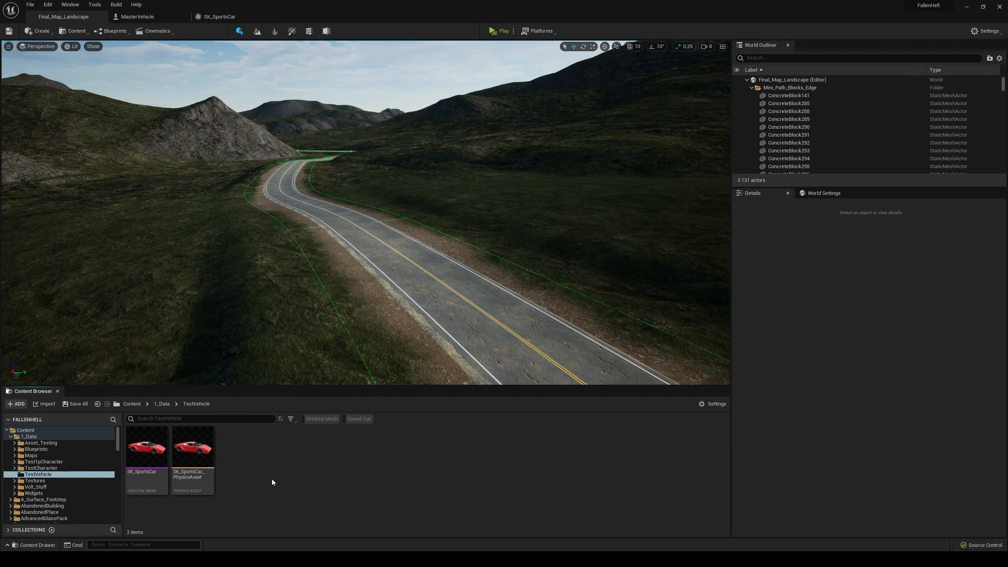
double_click(208, 454)
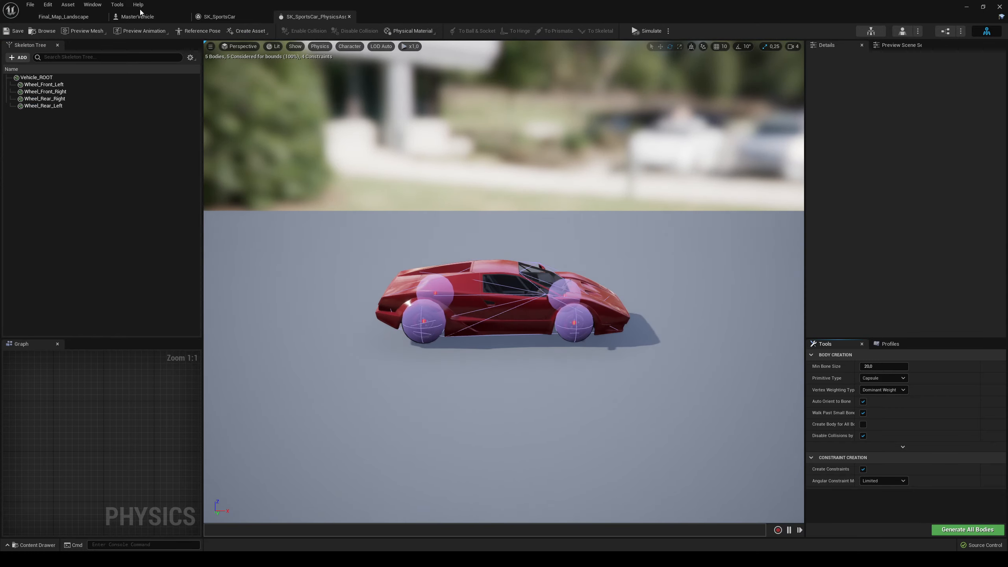
click(65, 16)
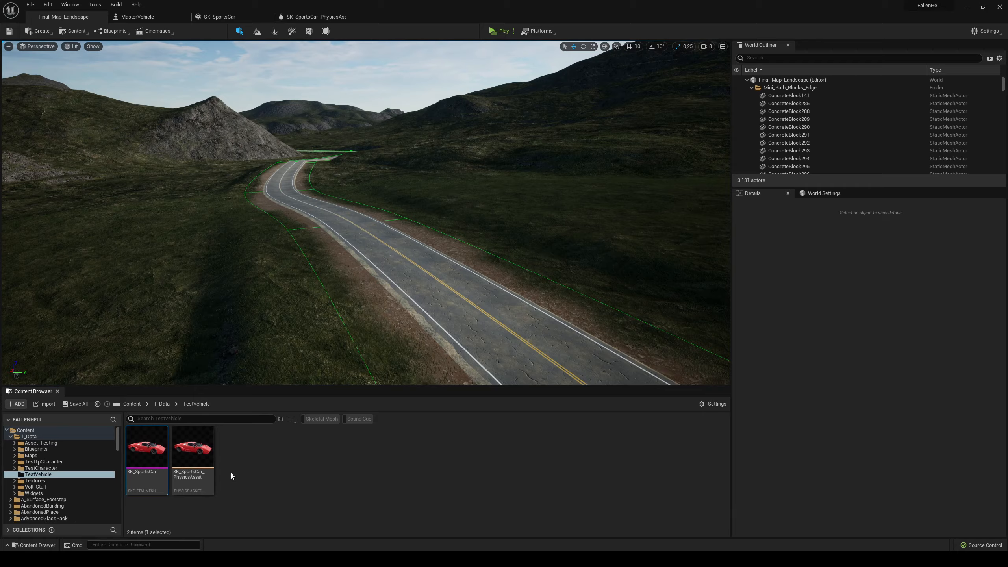
double_click(185, 453)
- Examine from the car's left side how the physics bodies cover the wheels
key(w)
right_drag(458, 355, 609, 354)
key(d)
key(d)
key(d)
key(a)
key(a)
key(s)
key(a)
key(w)
right_drag(439, 360, 448, 381)
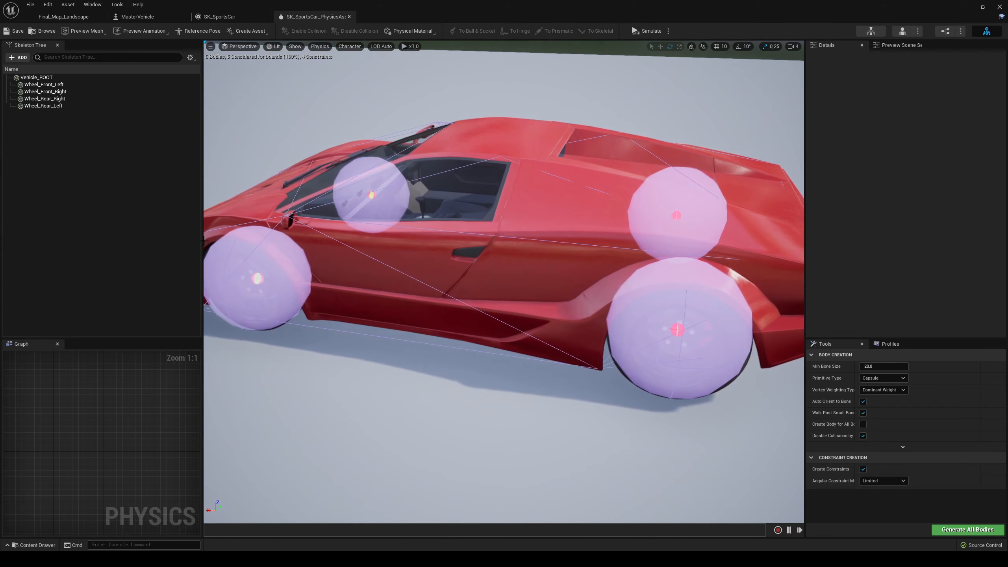
click(36, 78)
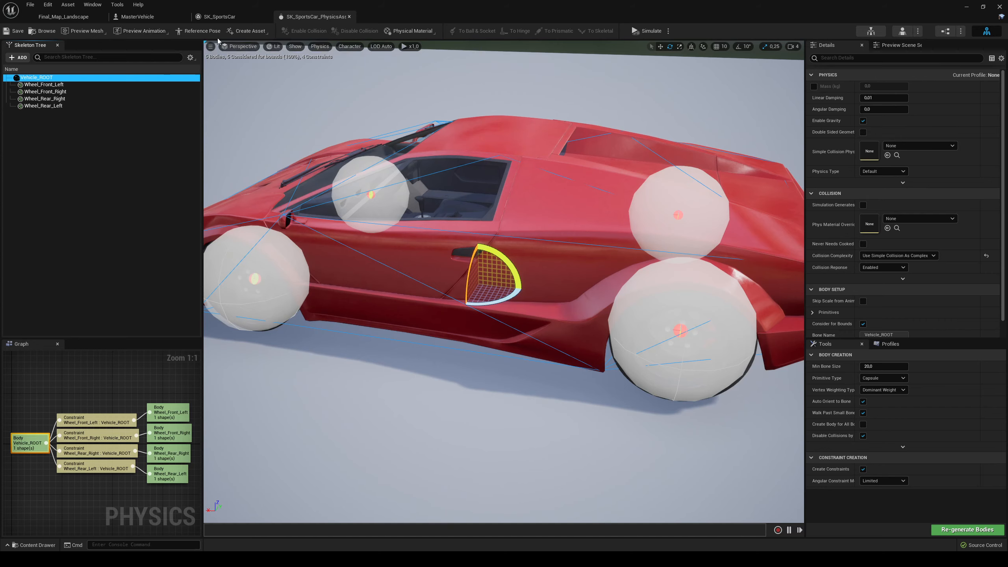
click(92, 5)
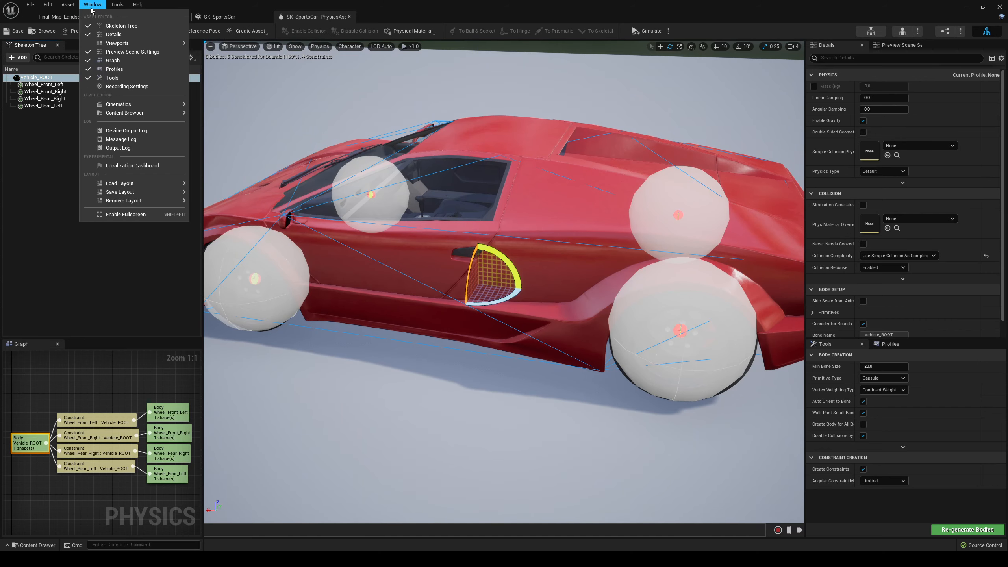
click(88, 26)
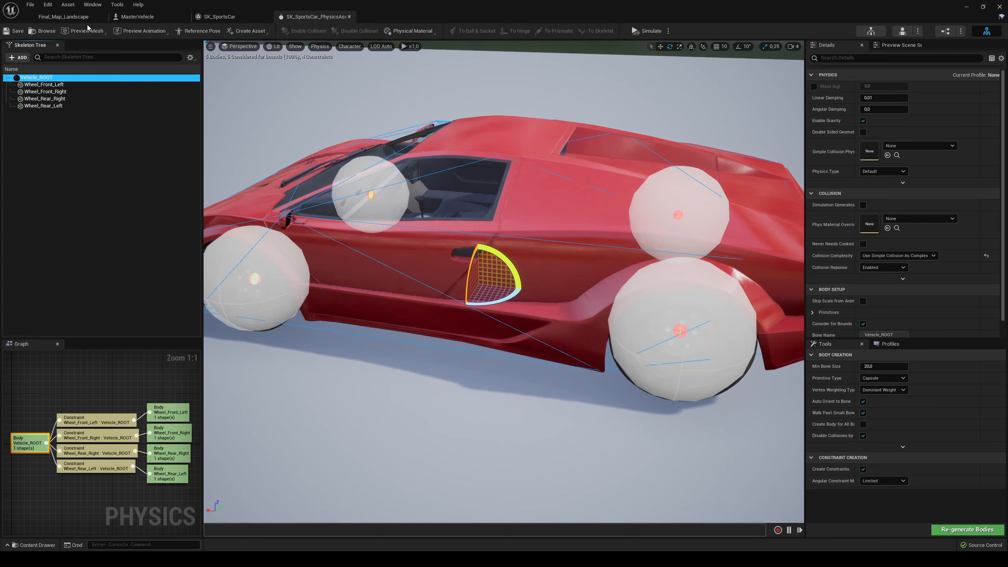
click(91, 5)
click(118, 26)
click(94, 4)
mouse_move(74, 6)
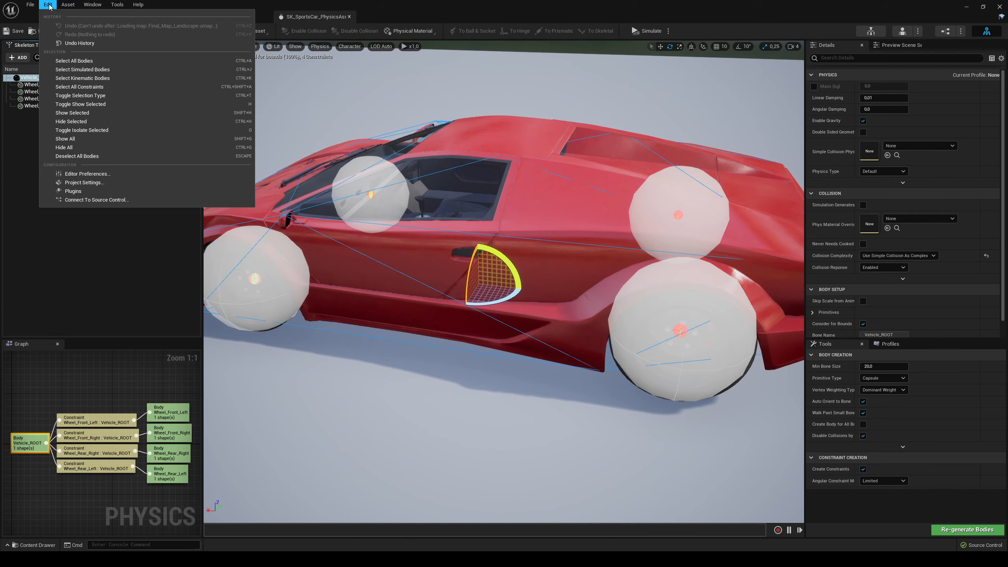
mouse_move(114, 6)
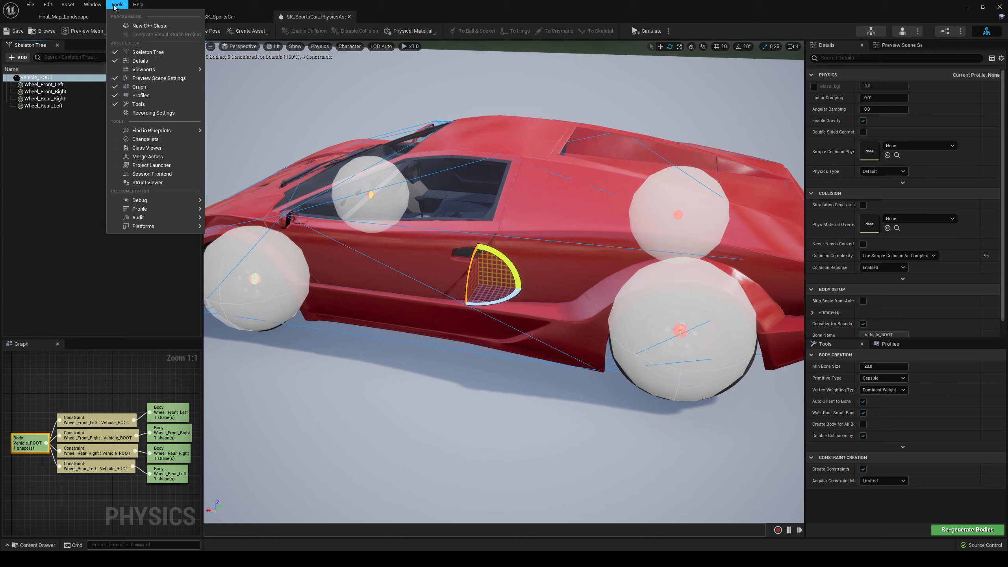
click(77, 118)
click(37, 78)
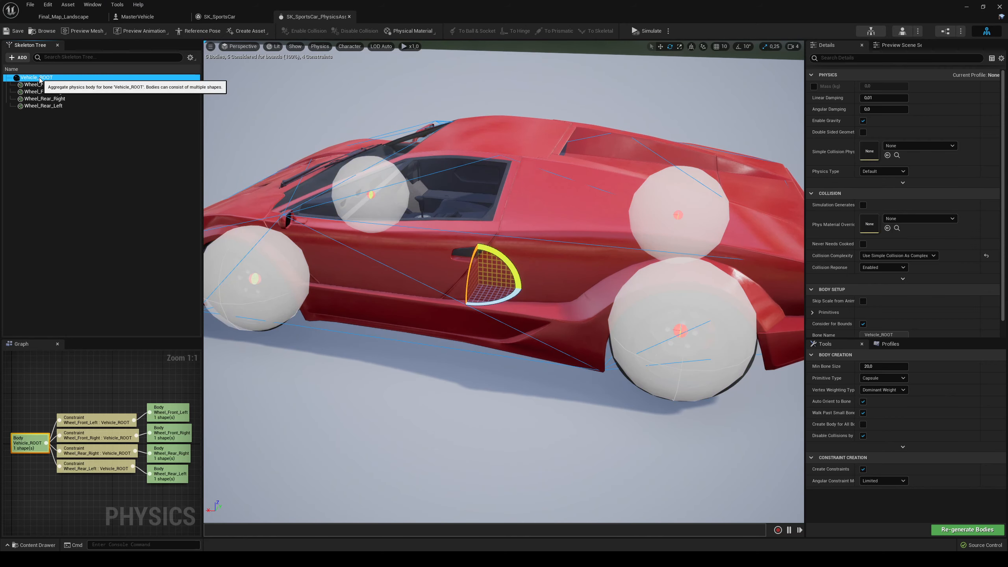
click(20, 58)
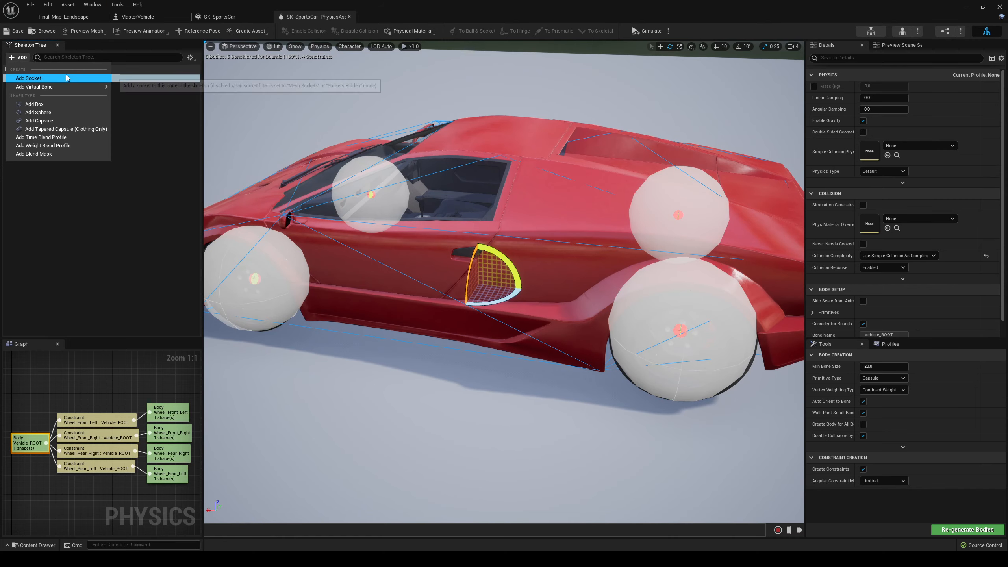
click(181, 118)
- Show all bones in the physics asset's skeleton tree
click(191, 58)
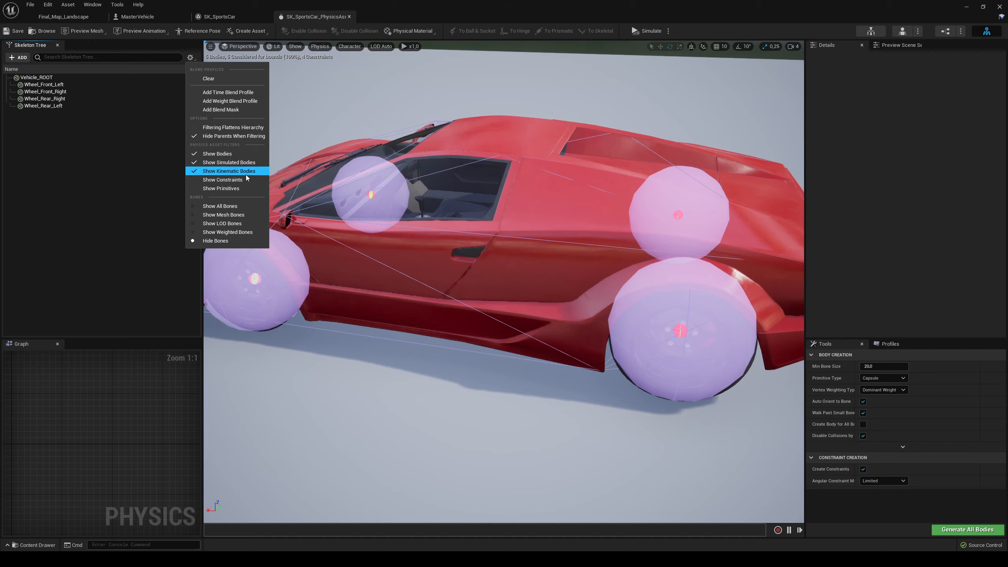
click(136, 166)
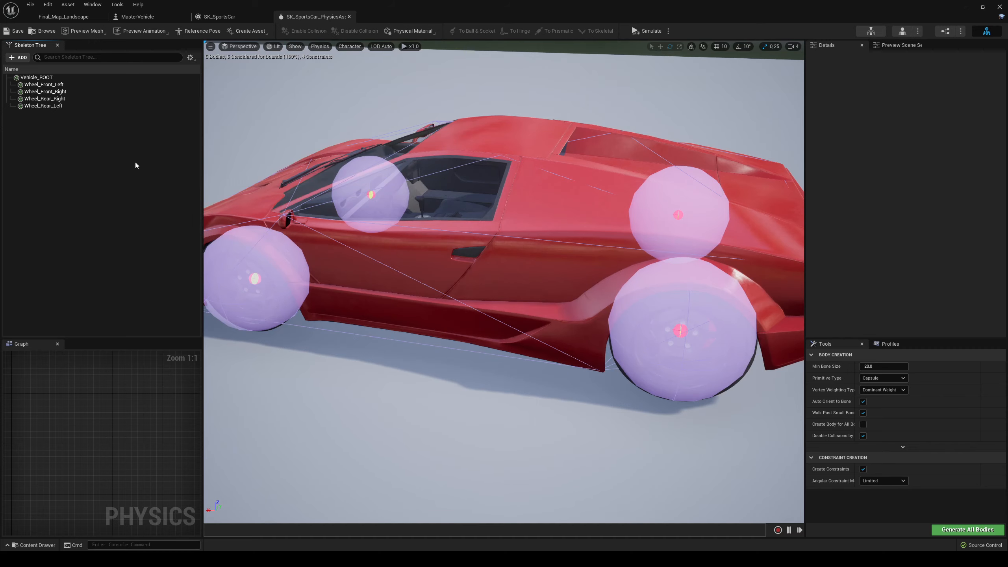
click(190, 59)
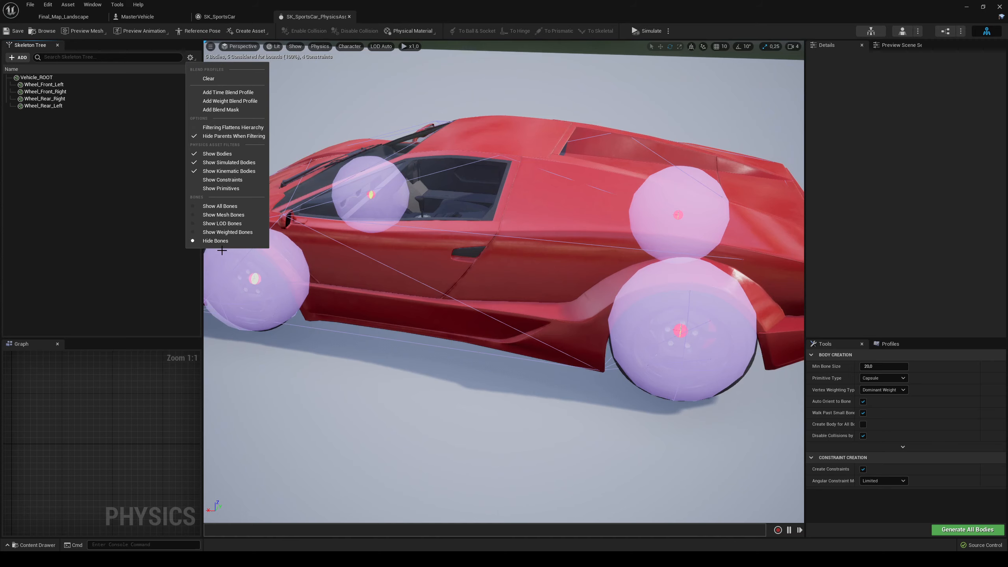
click(214, 205)
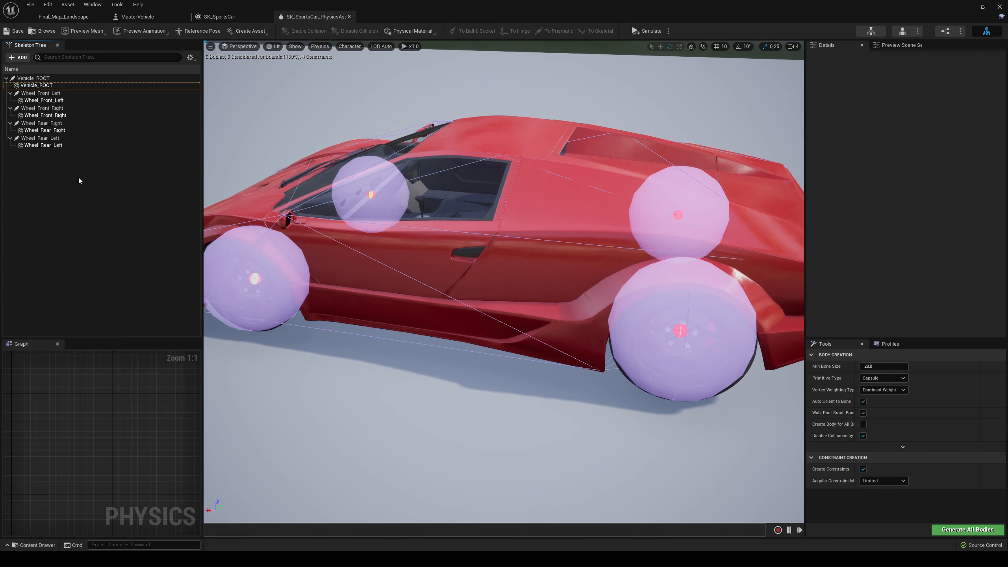
- Review the Vehicle_ROOT, Wheel_Front_Left and Wheel_Front_Right bodies, clear the selection, and view the whole car with its physics bodies
click(32, 85)
ctrl+click(40, 100)
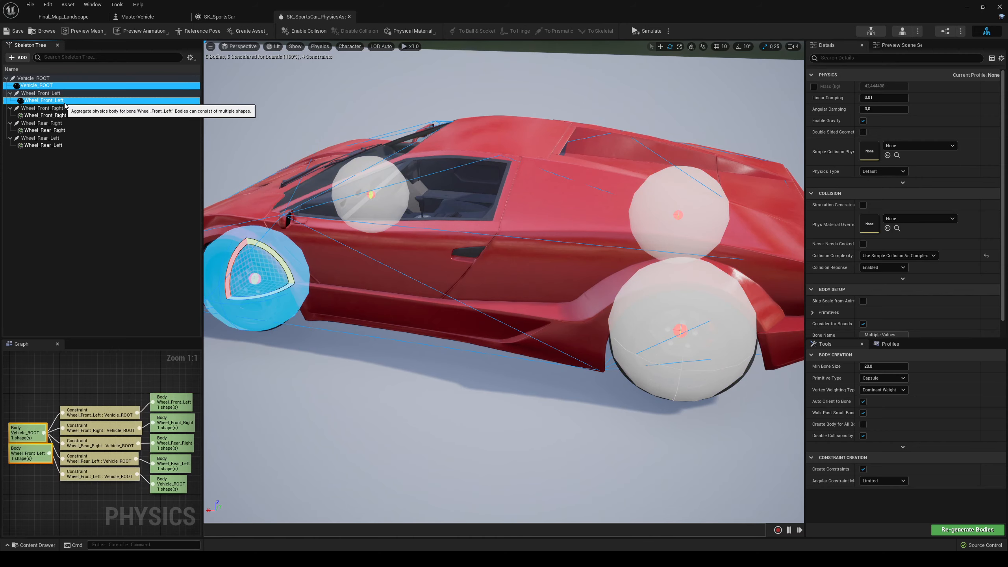
ctrl+click(44, 115)
click(49, 185)
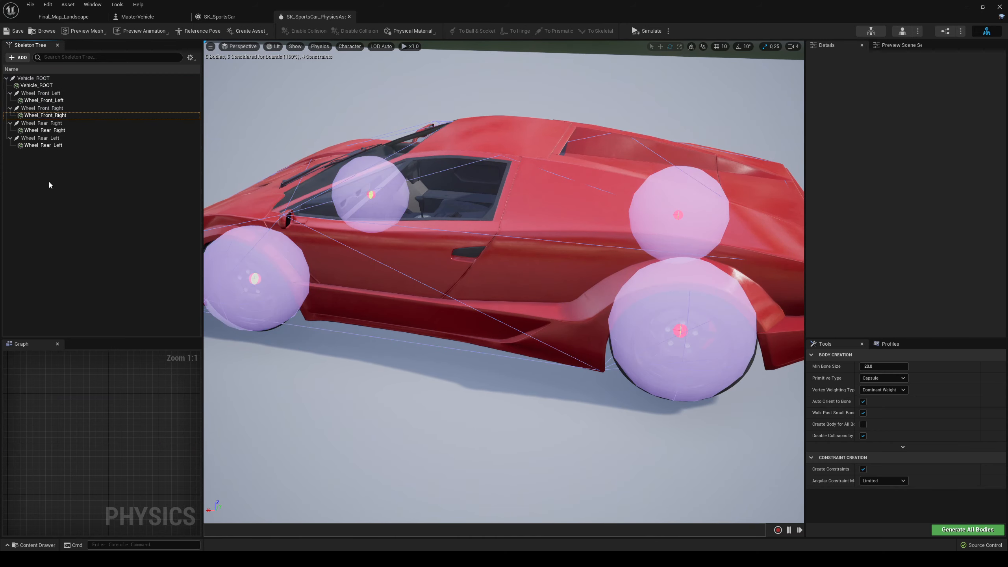
right_drag(257, 162, 243, 156)
right_drag(234, 104, 248, 102)
mouse_move(387, 195)
right_down()
mouse_move(401, 190)
mouse_move(373, 201)
right_up()
key(s)
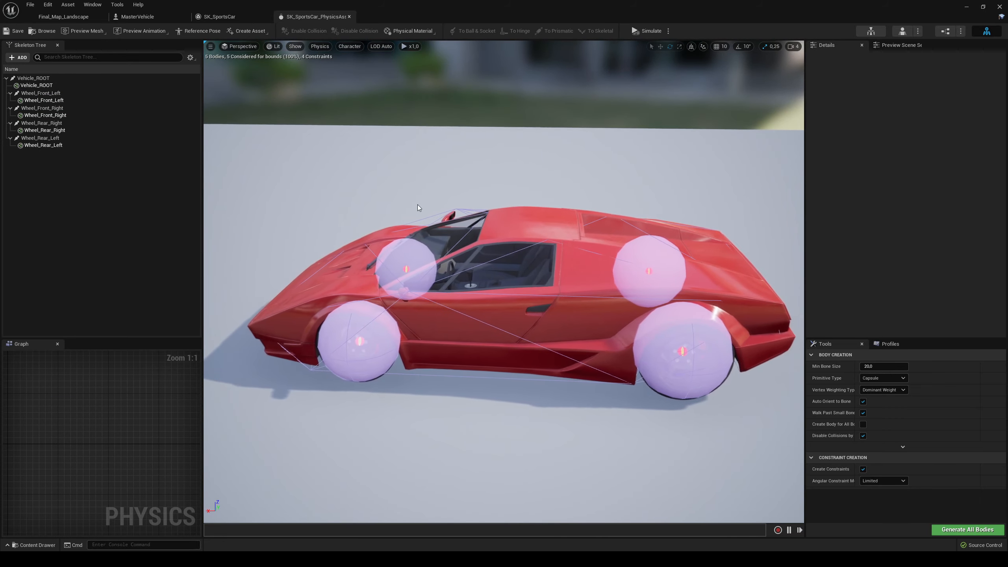
- Review the shape types that can be added to the Vehicle_ROOT bone
click(32, 79)
right_click(32, 81)
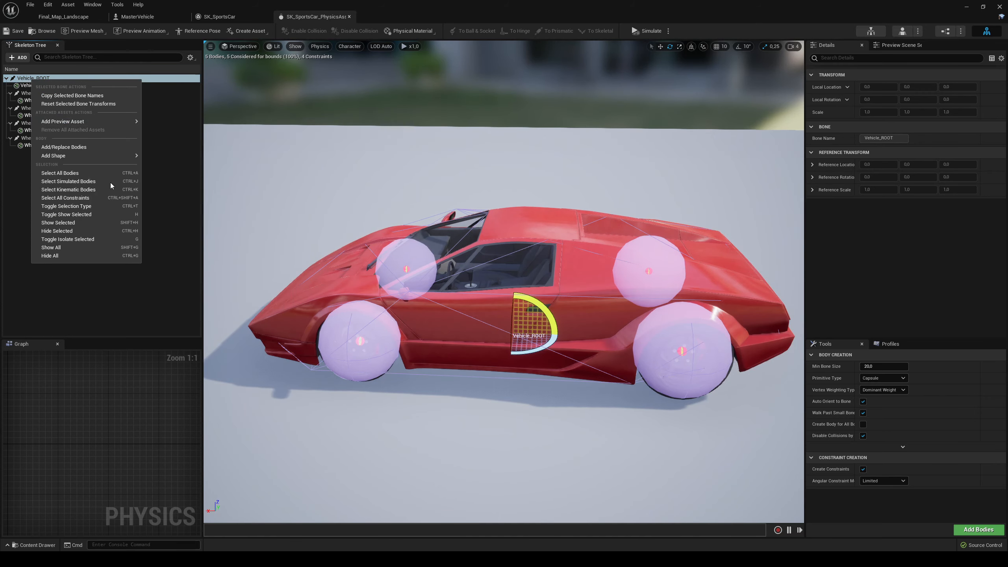
mouse_move(74, 157)
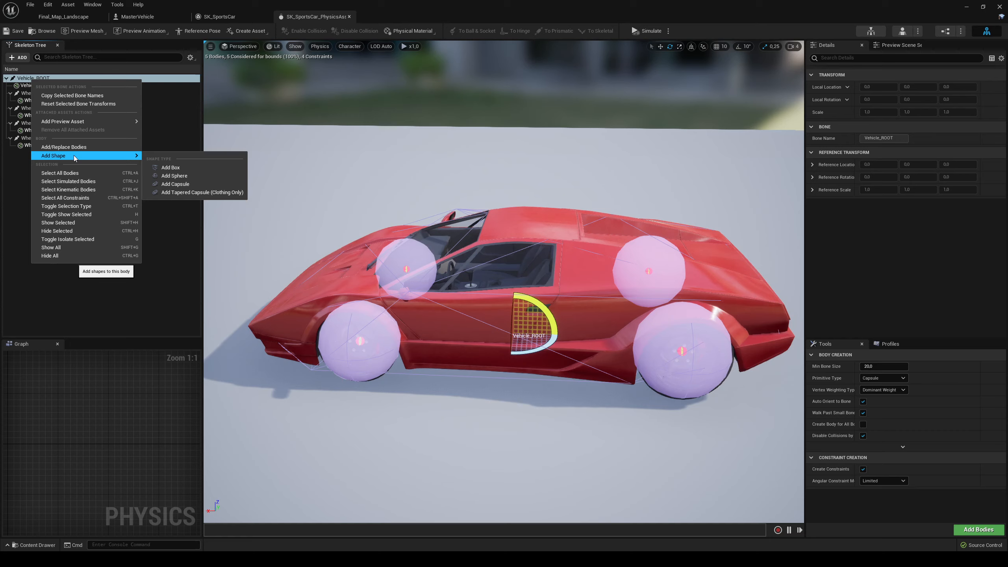
- With the Vehicle_ROOT bone selected, set the body creation primitive type to Single Convex Hull and expand the advanced settings
click(25, 79)
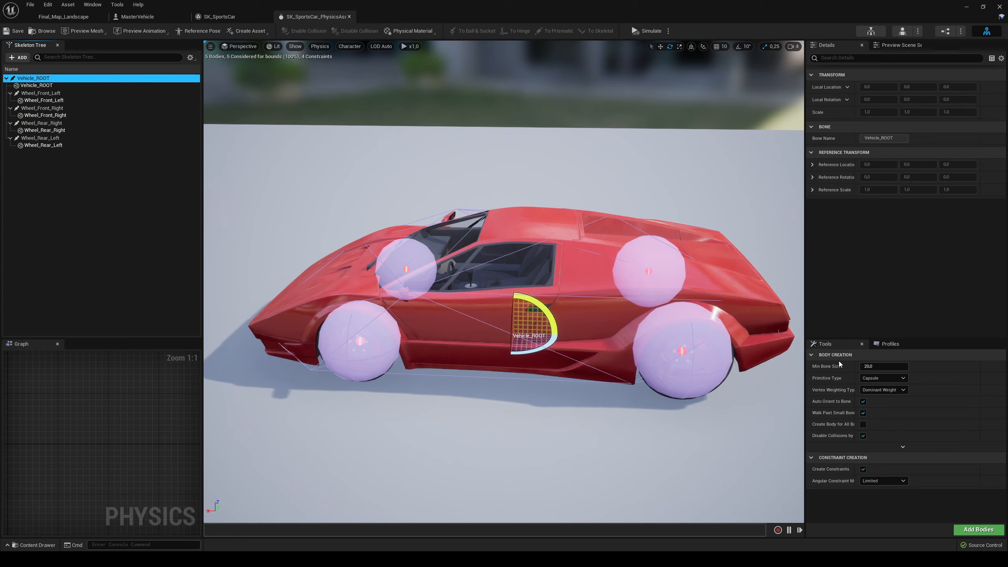
click(884, 378)
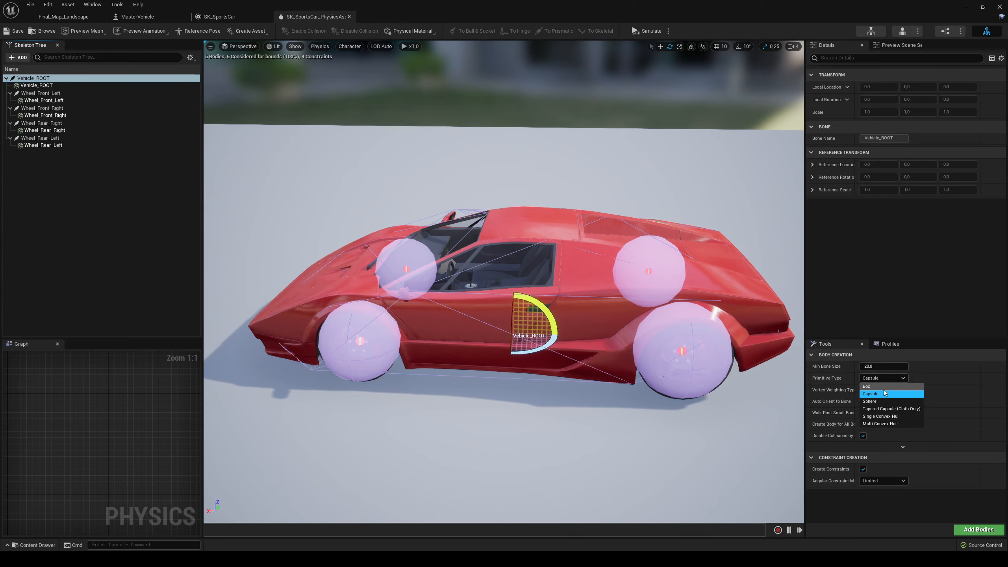
click(884, 416)
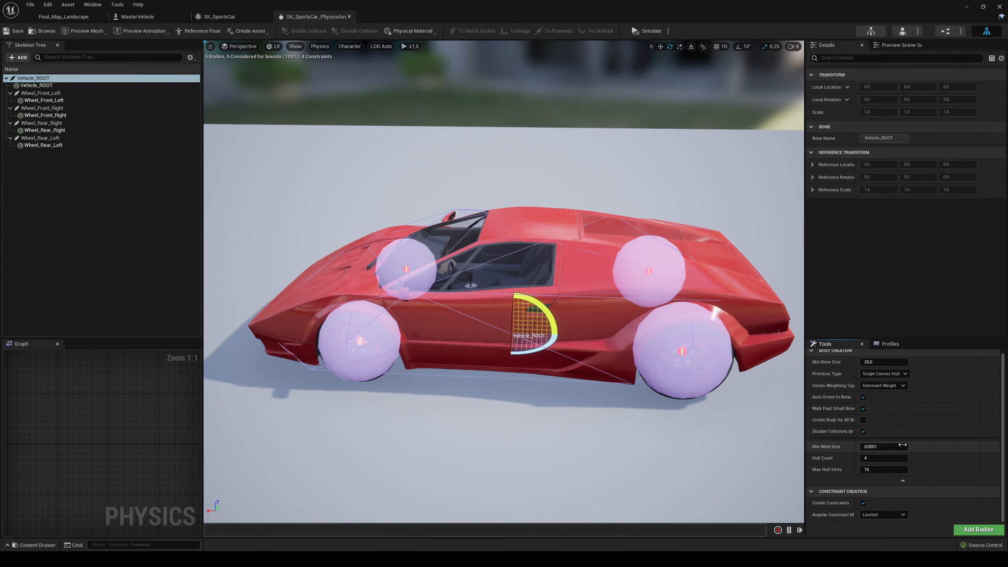
- Examine the car body and its wheel physics bodies from the left side around to the front and right side
alt+drag(690, 427, 664, 433)
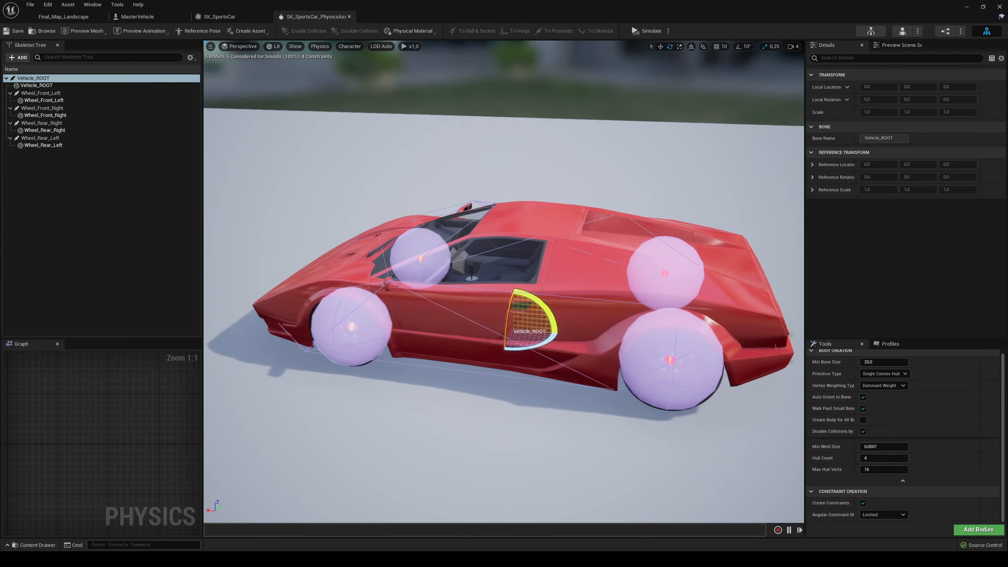
right_drag(664, 433, 674, 437)
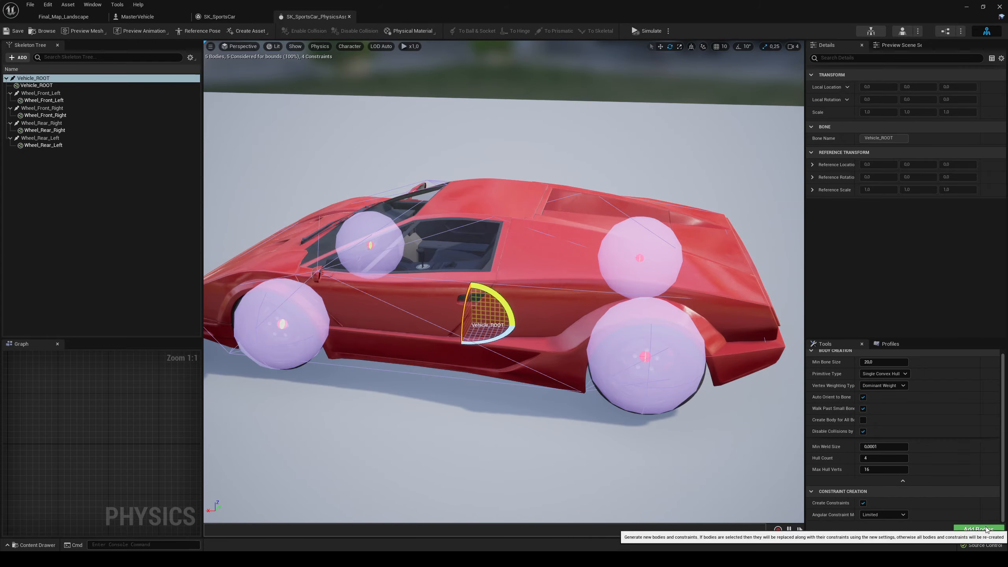
alt+drag(644, 372, 714, 363)
right_drag(643, 371, 789, 373)
right_drag(509, 398, 409, 413)
right_drag(450, 333, 468, 346)
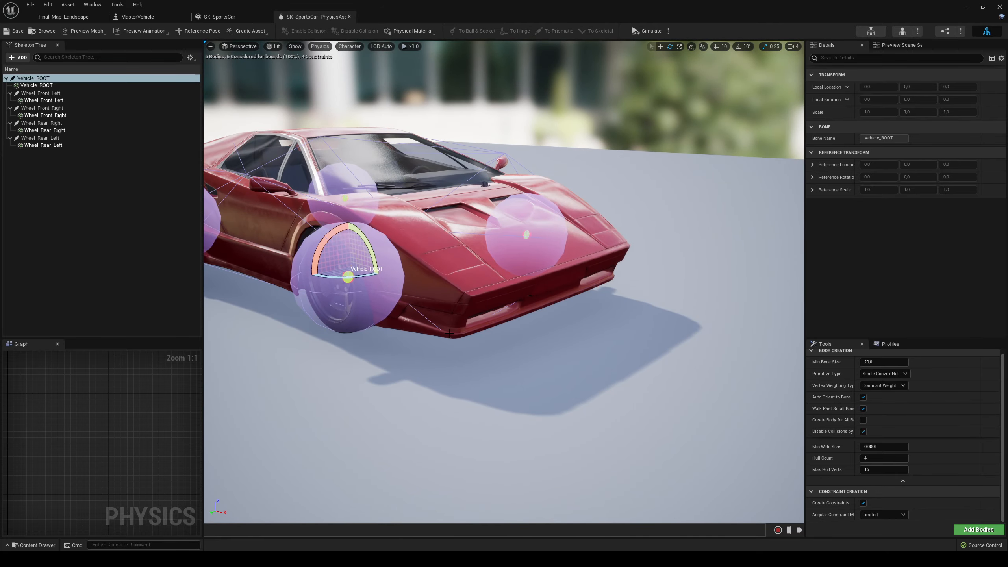
right_drag(450, 333, 541, 373)
right_drag(488, 350, 511, 357)
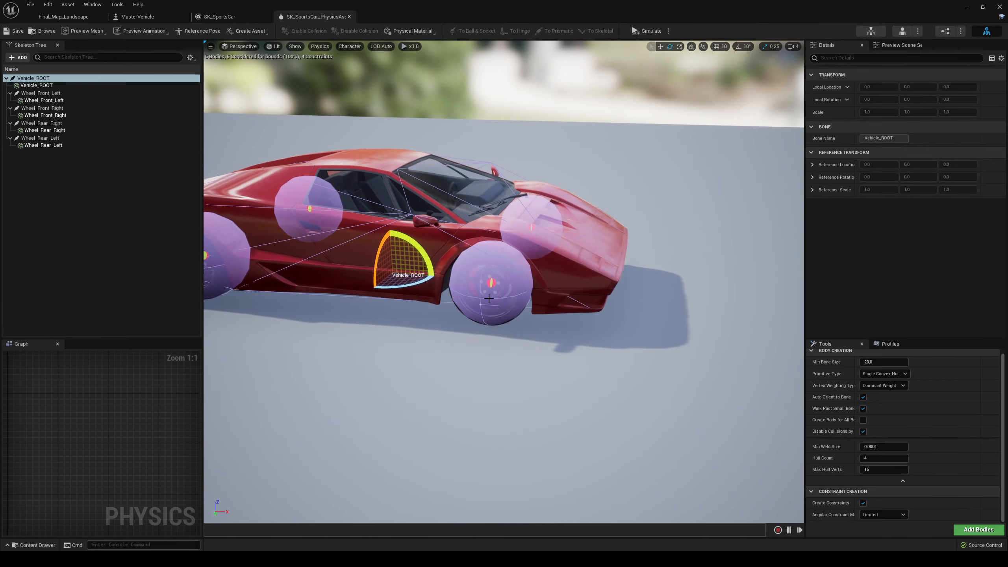
- Review the shape types, including the sphere, that can be added to the Wheel_Front_Left bone
click(36, 94)
right_click(36, 95)
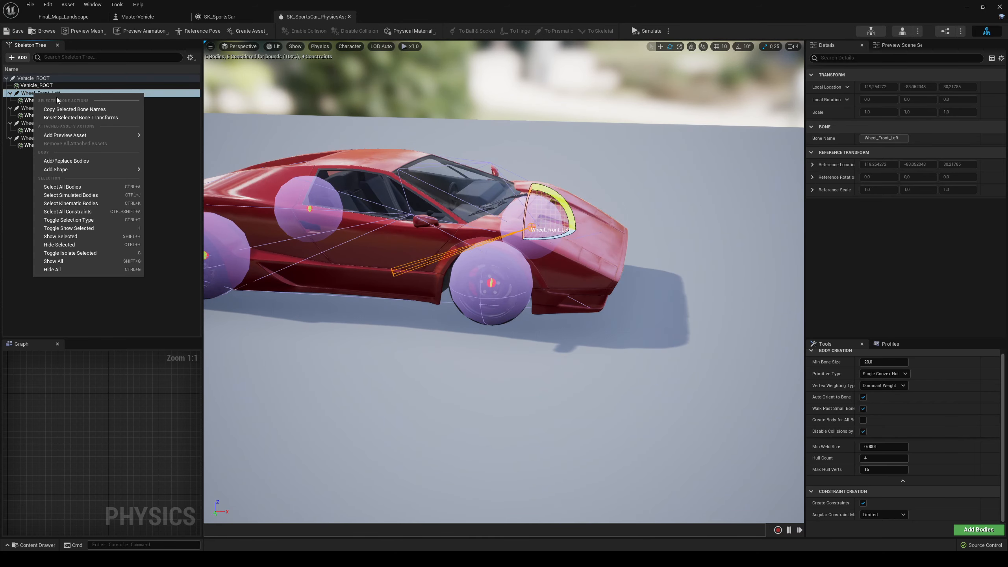
mouse_move(79, 170)
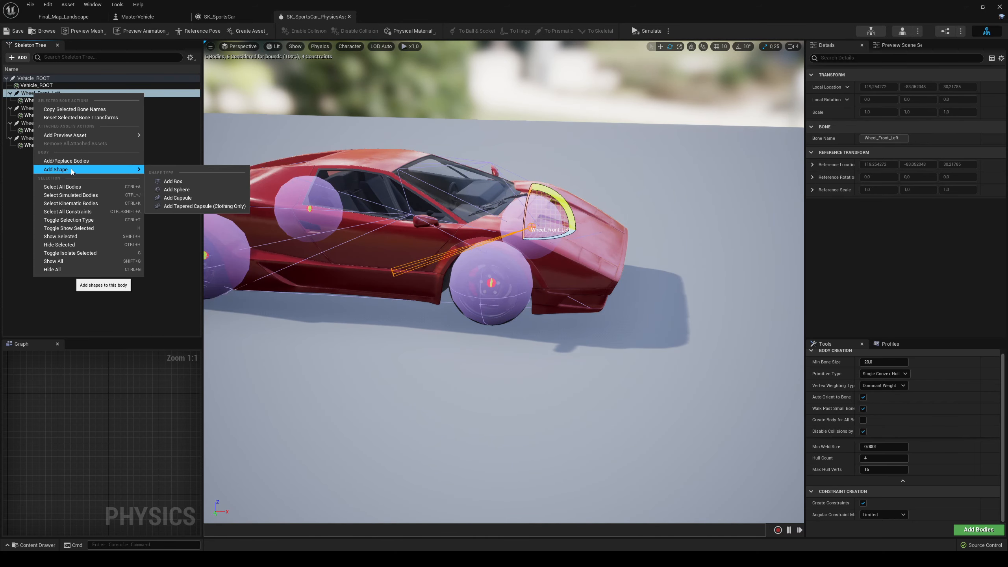
click(177, 189)
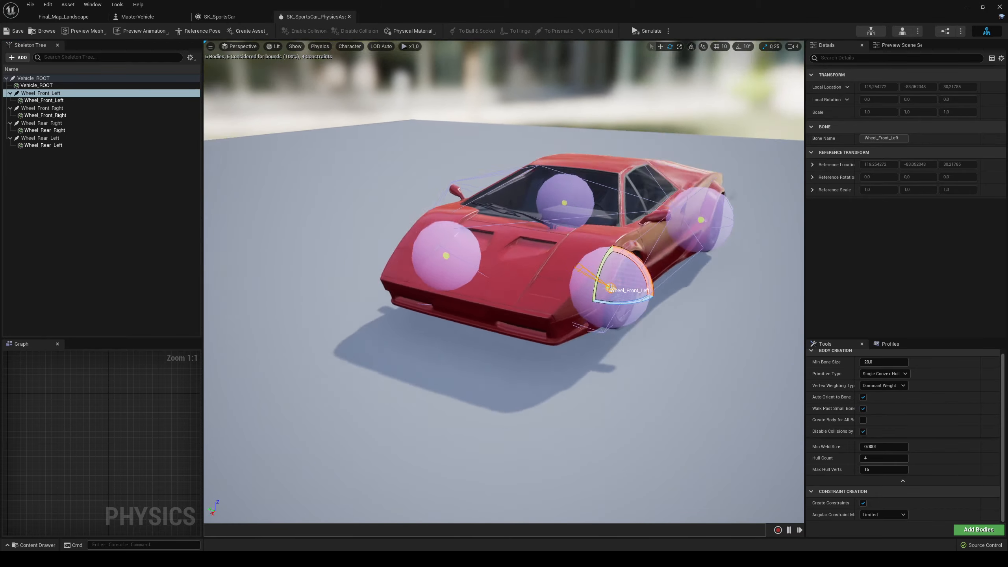
- Select the Wheel_Front_Left physics body with the move gizmo active and examine how its sphere surrounds the wheel
click(708, 263)
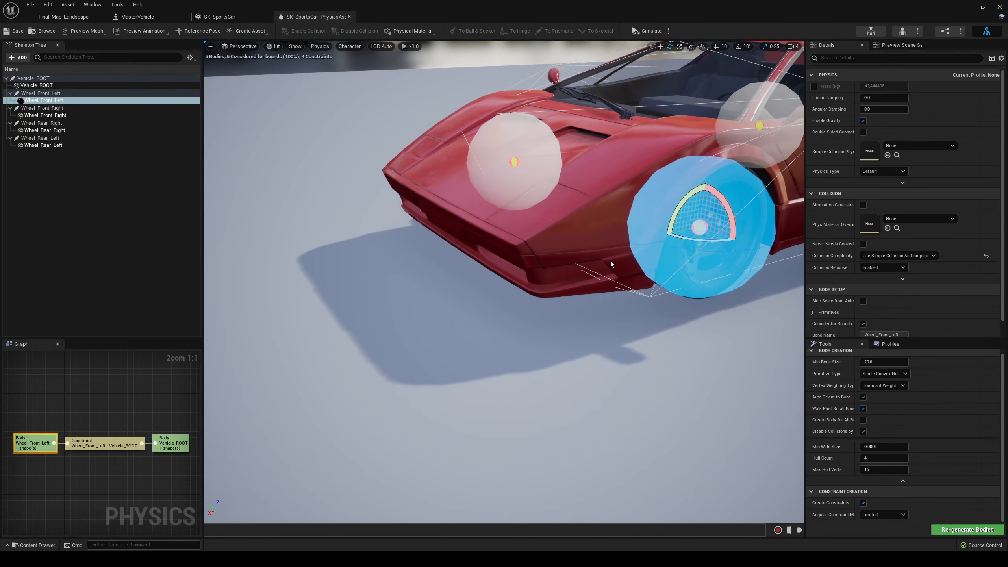
key(w)
key(d)
right_drag(610, 262, 611, 261)
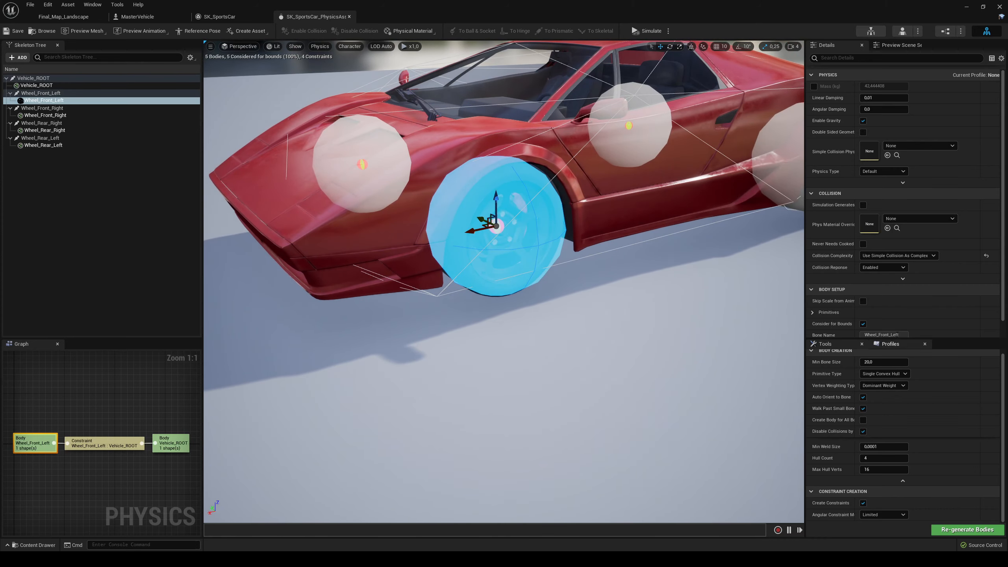
- Expand the Wheel_Front_Left body's primitives down to its single sphere and examine the center, radius and collision properties
scroll(896, 292, down, 1)
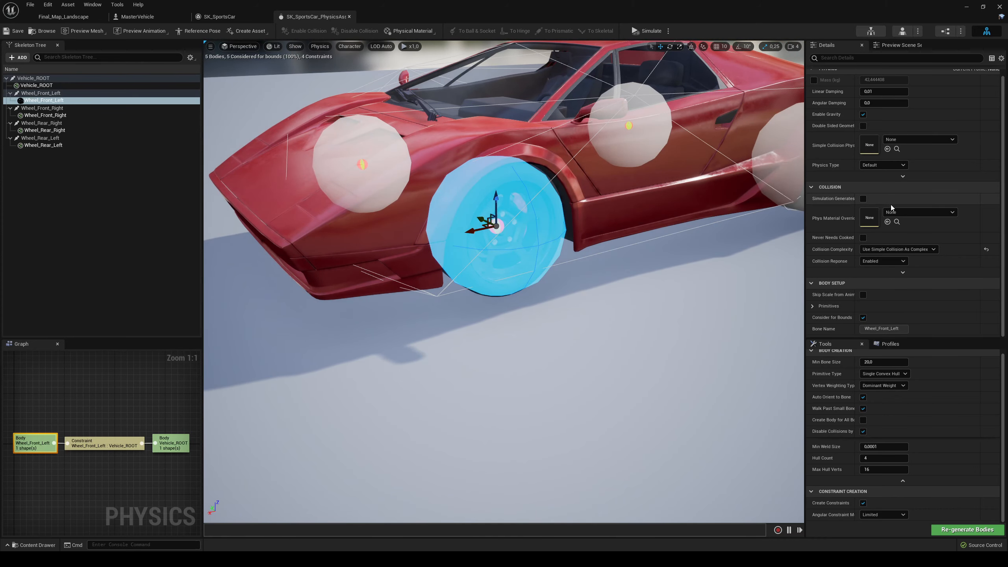
scroll(824, 308, up, 1)
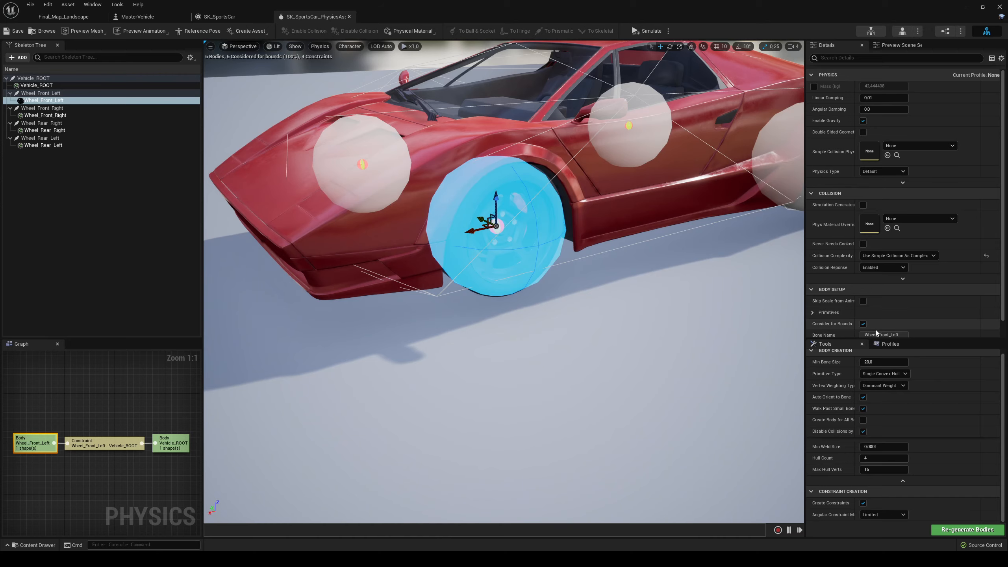
scroll(969, 291, down, 1)
scroll(876, 296, up, 1)
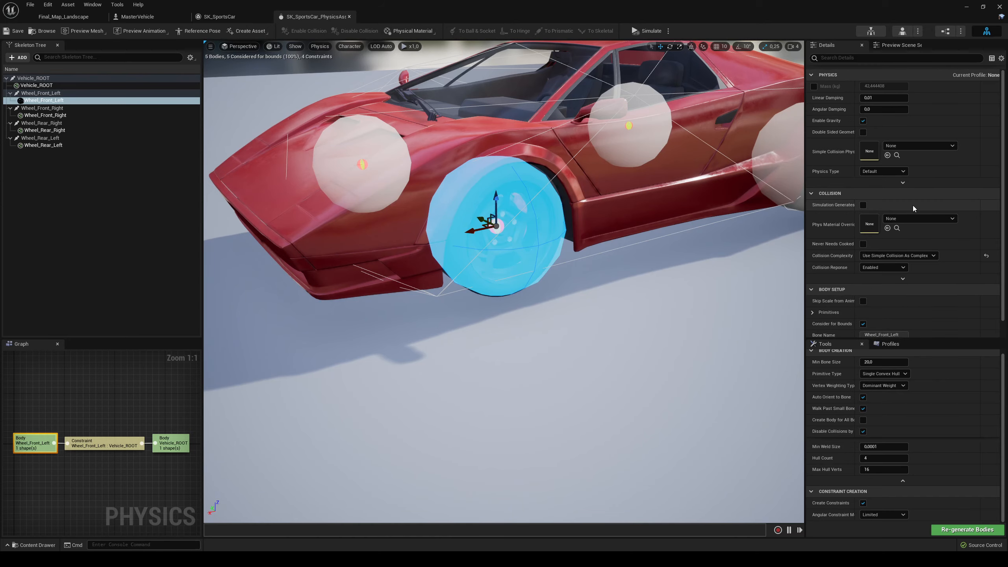
scroll(881, 209, down, 1)
scroll(503, 238, up, 3)
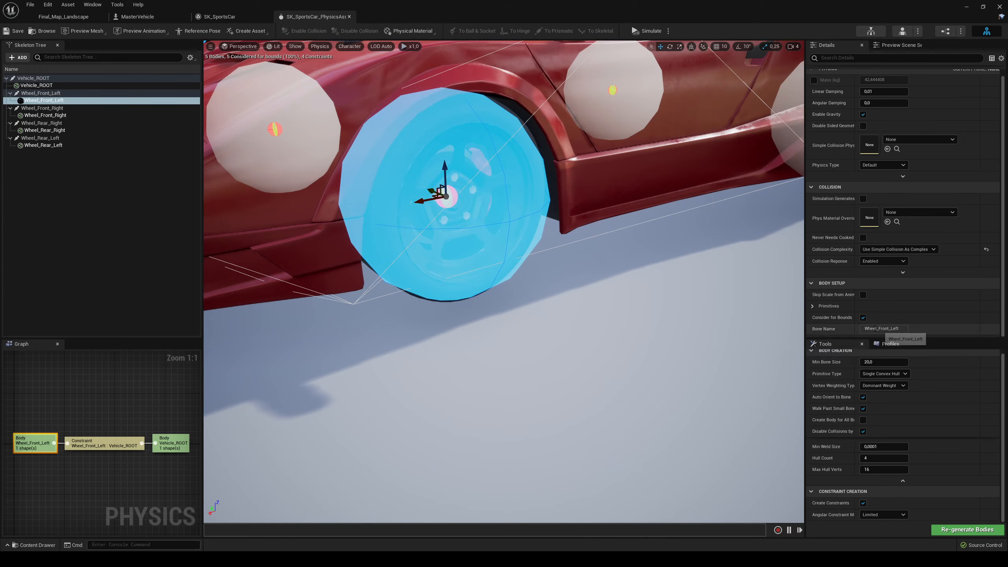
click(812, 306)
scroll(816, 308, down, 3)
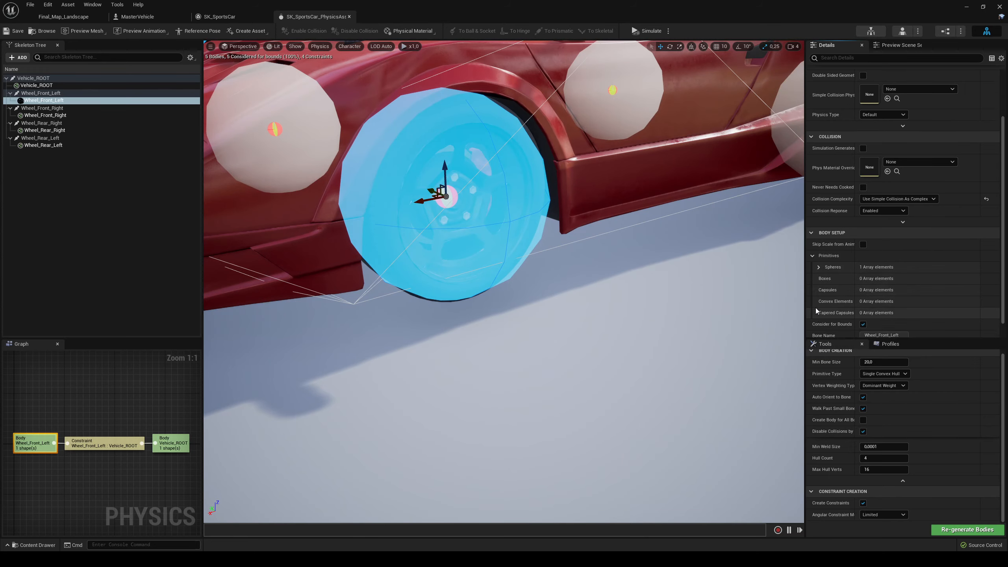
click(818, 260)
click(826, 272)
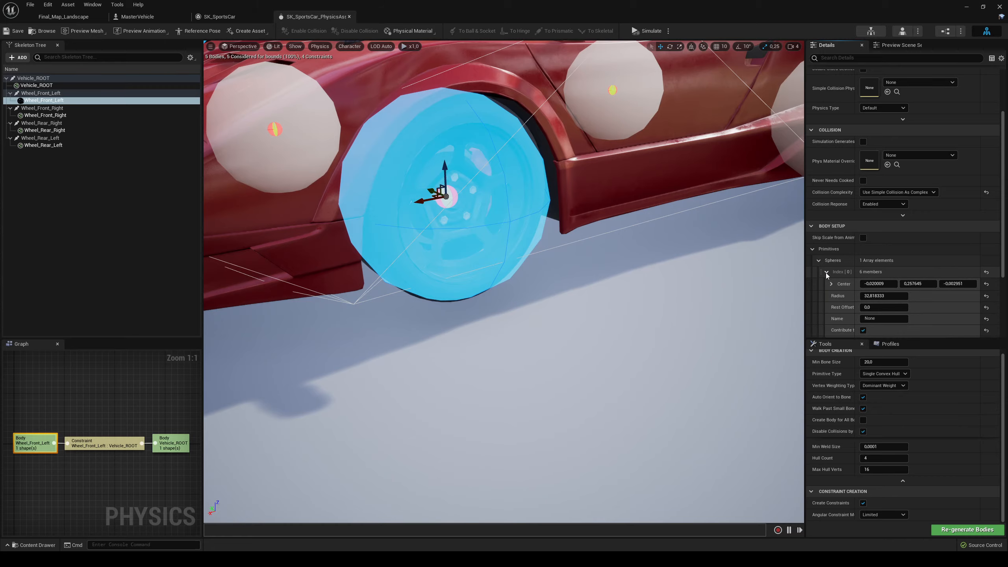
scroll(825, 273, down, 2)
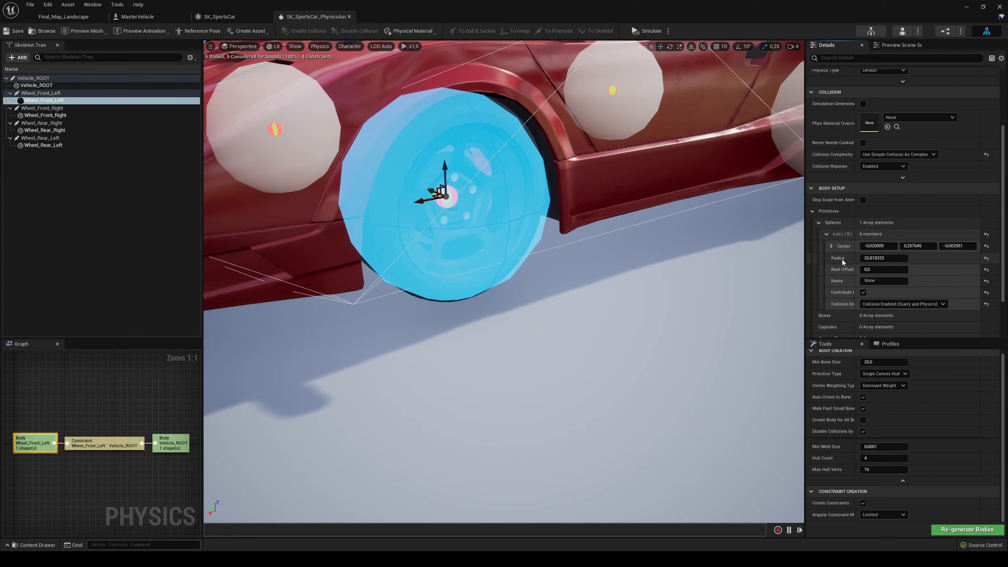
- Examine how the sphere bodies fit the front and rear wheels on both sides of the sports car
right_drag(746, 258, 656, 287)
right_drag(593, 258, 556, 227)
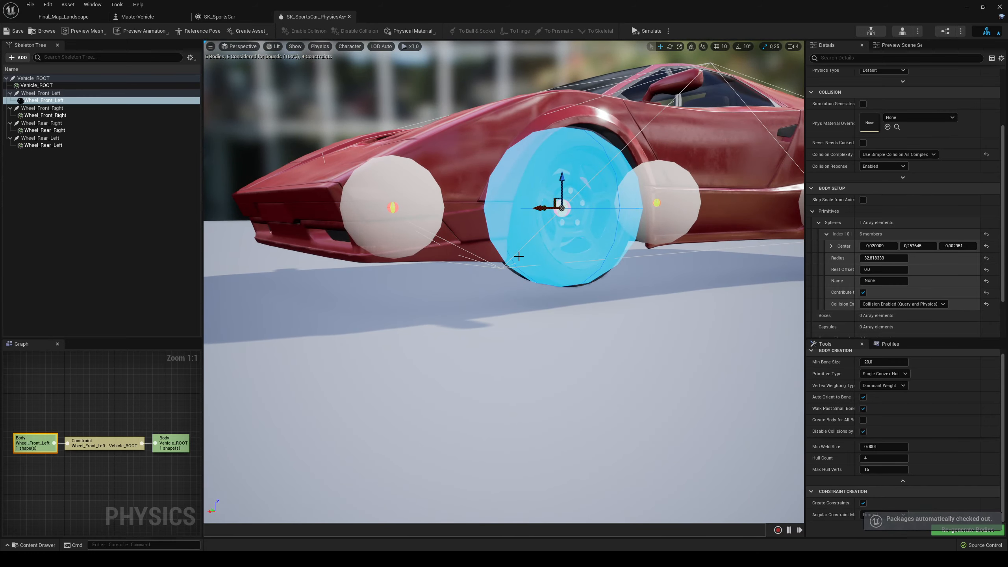
right_drag(530, 279, 524, 283)
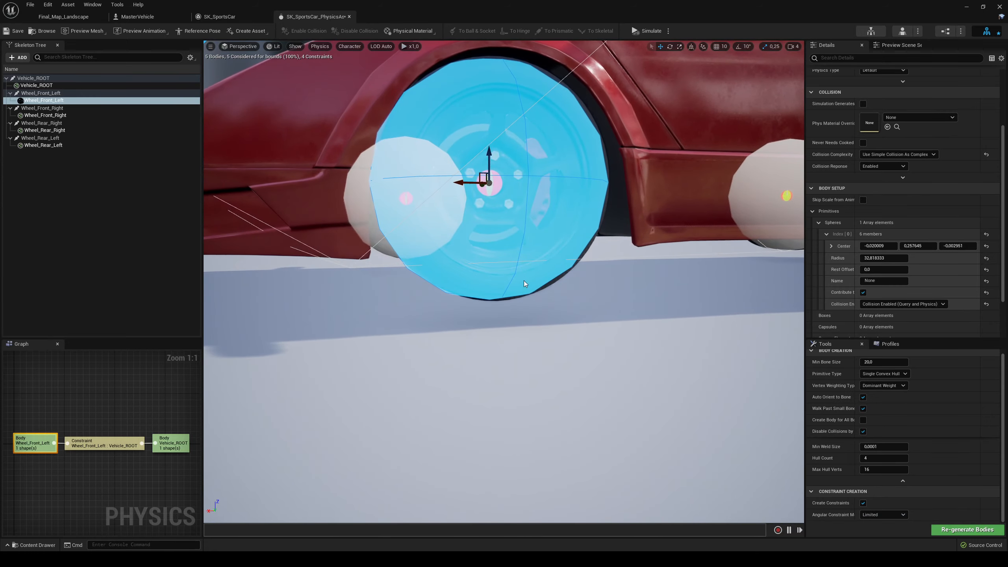
right_drag(574, 209, 564, 230)
scroll(565, 230, down, 2)
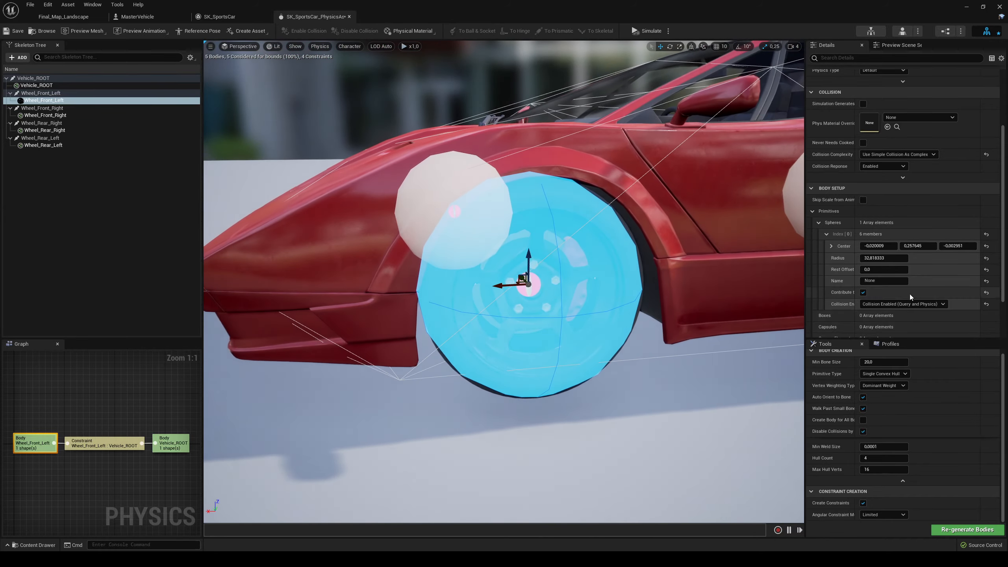
right_drag(640, 298, 619, 295)
mouse_move(418, 223)
right_down()
mouse_move(401, 222)
mouse_move(419, 223)
right_up()
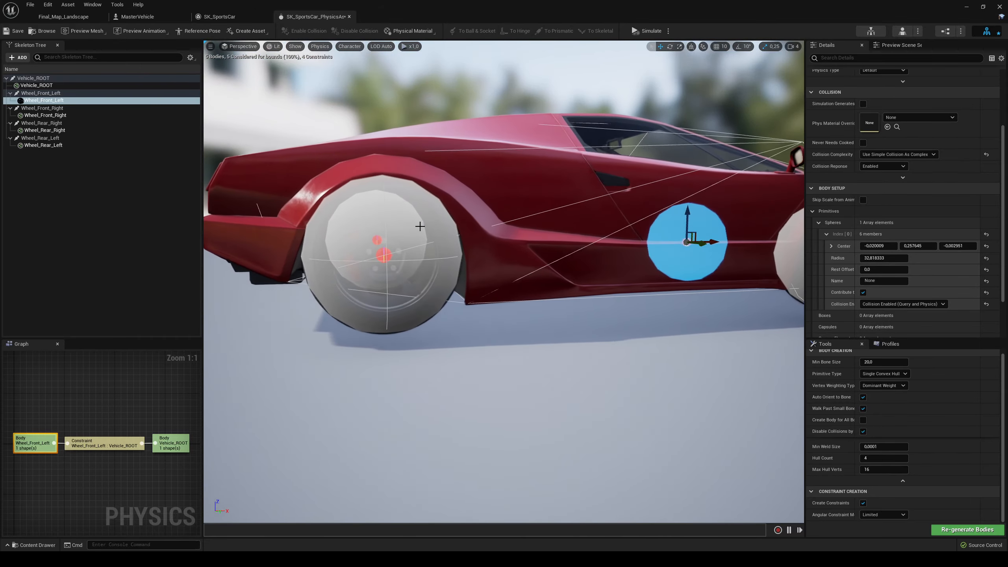
right_drag(686, 263, 666, 278)
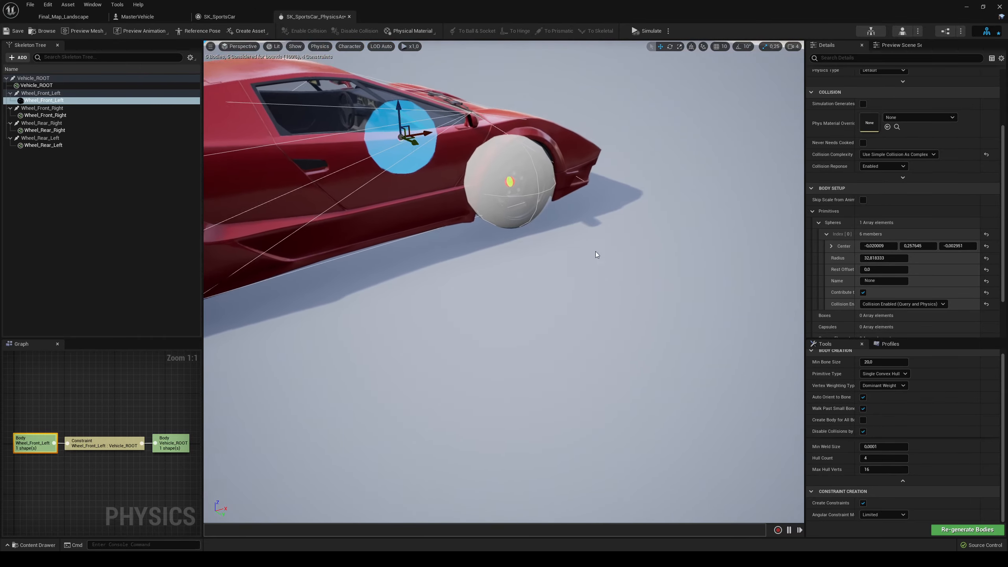
scroll(888, 318, down, 1)
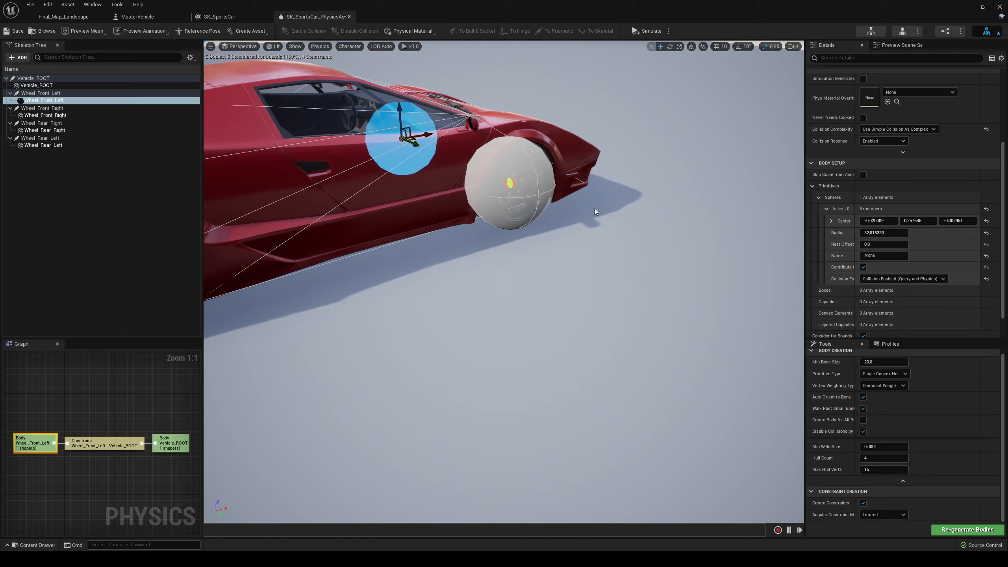
- Save the physics asset, close the open asset editors, and open the Blueprints/Vehicles folder
click(6, 31)
click(350, 17)
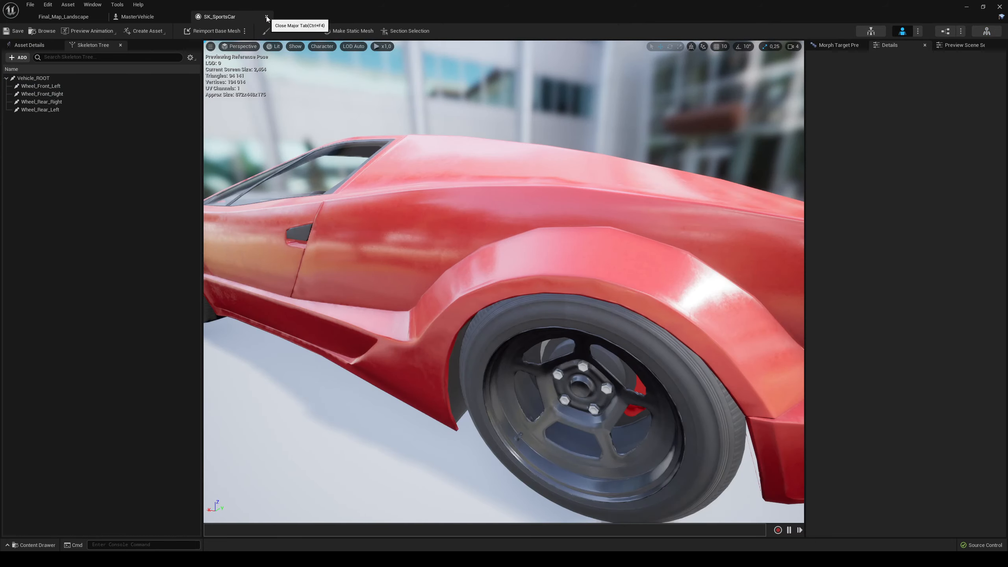
click(266, 17)
click(68, 17)
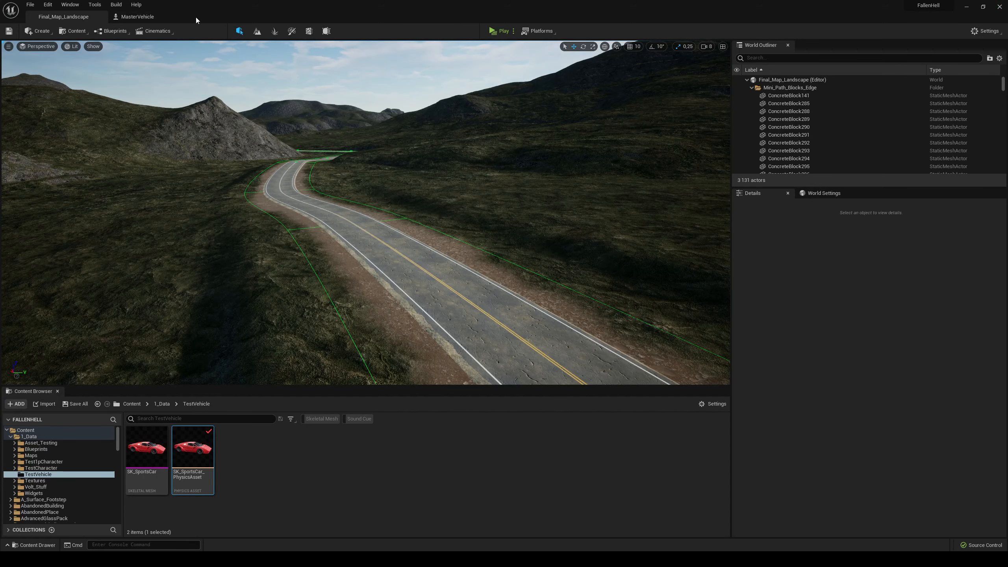
click(184, 17)
click(271, 467)
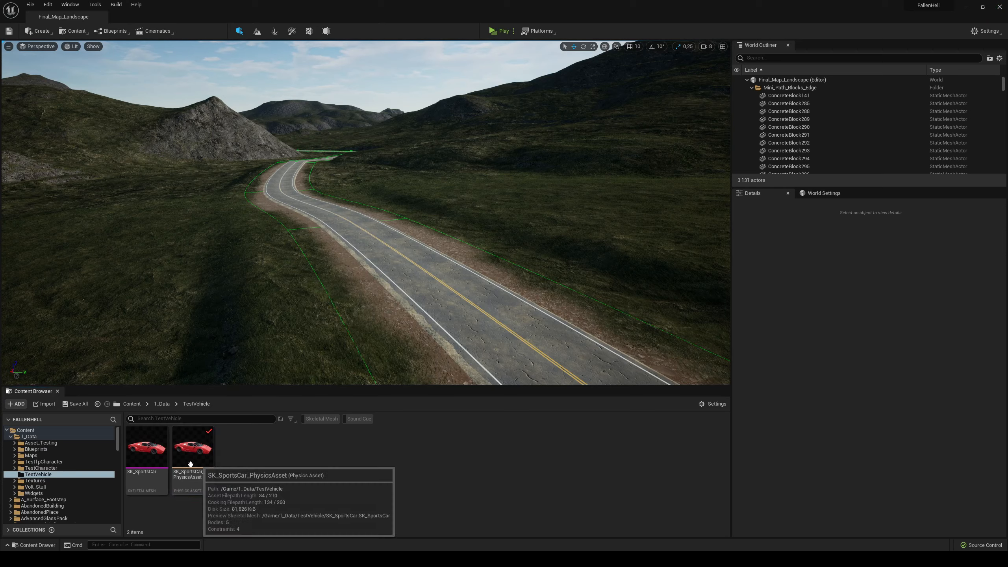
click(35, 450)
double_click(333, 453)
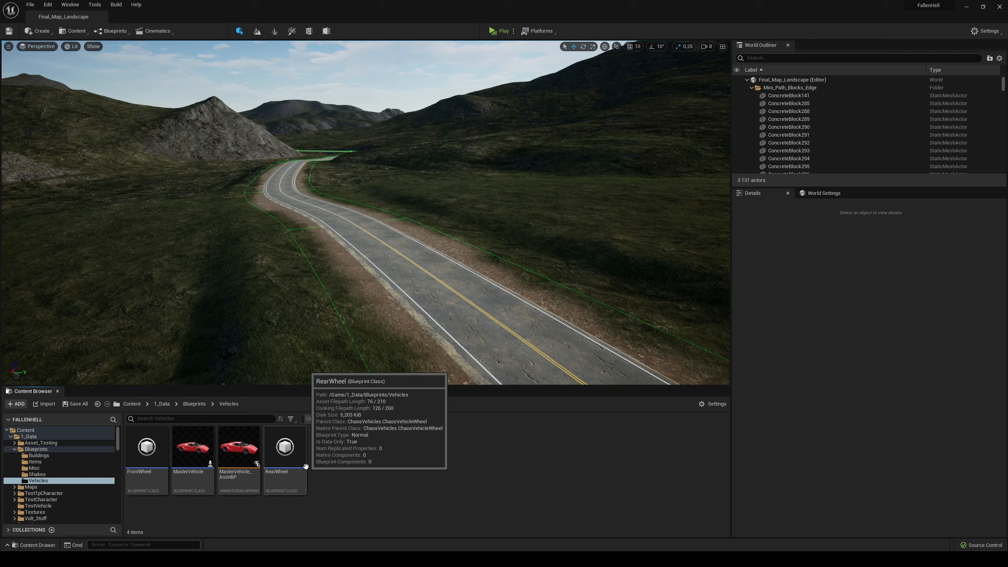
- Start a new blueprint class in the Vehicles folder, search the parent classes for "vehicle" and pick WheeledVehiclePawn, without creating the asset
right_click(379, 467)
click(431, 274)
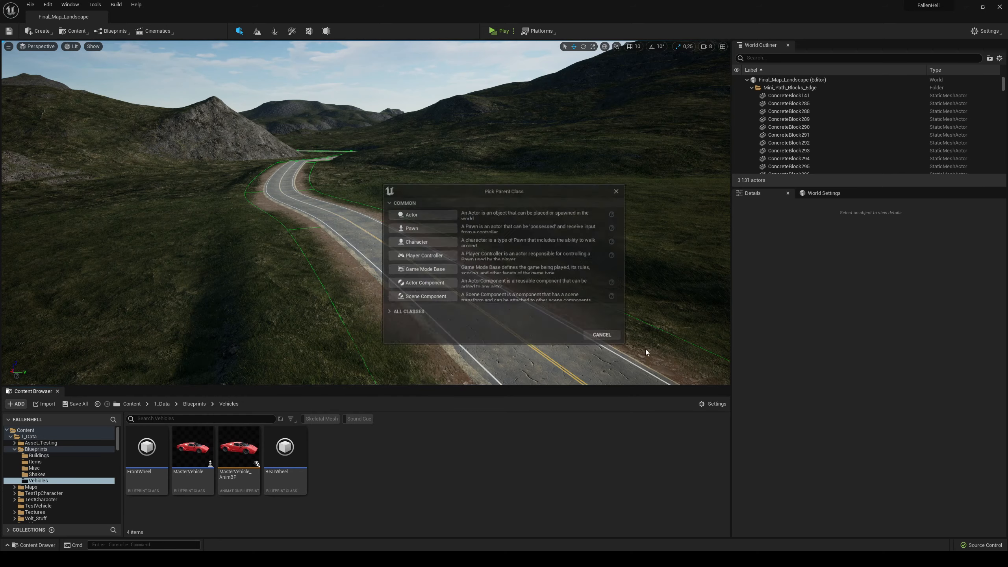
click(395, 327)
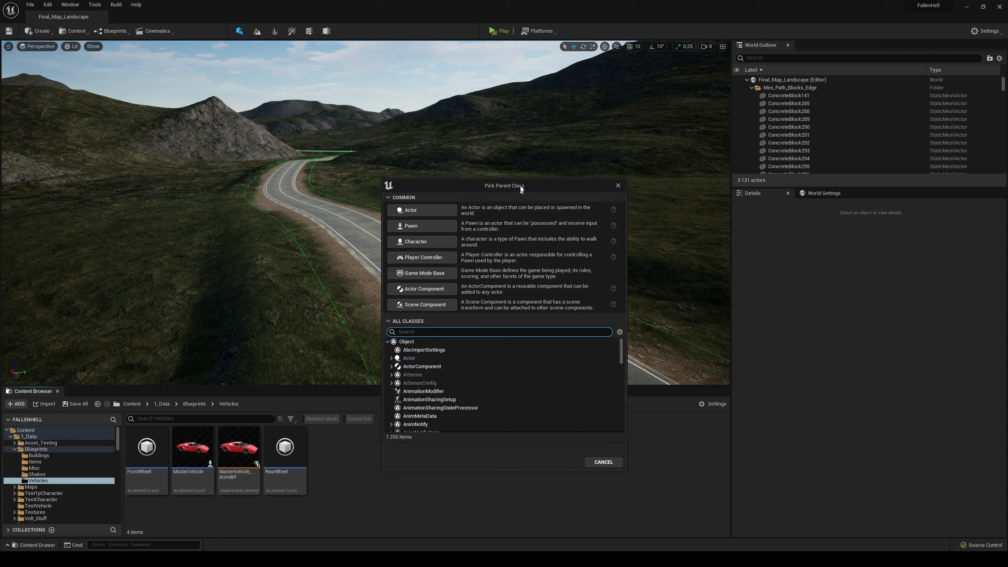
text(vehicle)
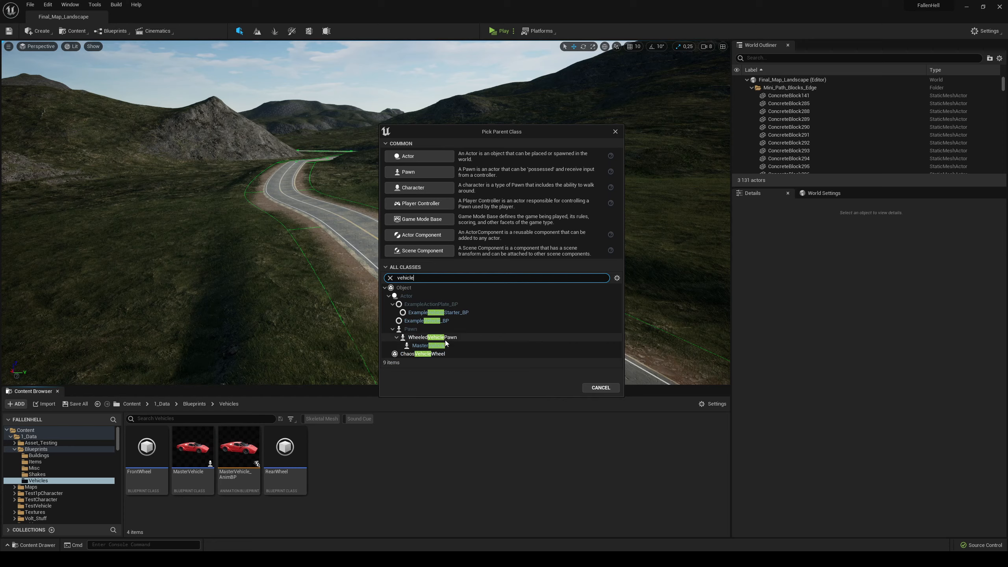
click(418, 337)
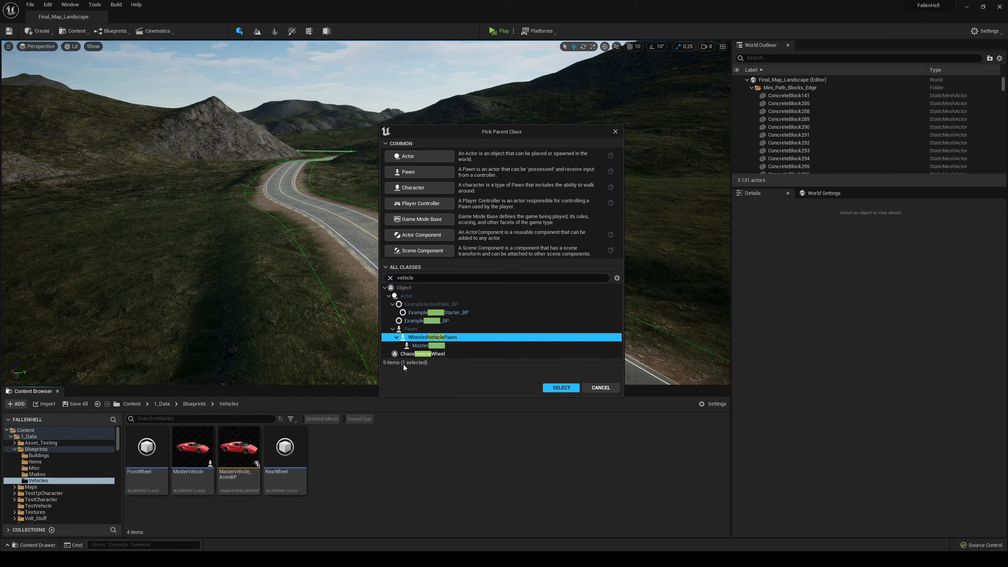
click(565, 387)
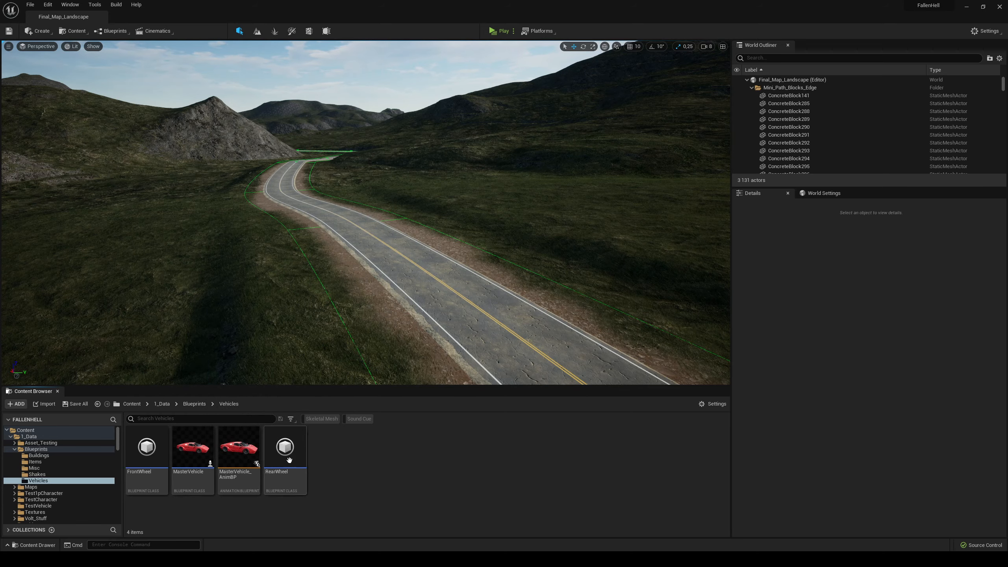
- Start another blueprint class, search the parent classes for "wheel" and select ChaosVehicleWheel, then cancel the creation
right_click(438, 455)
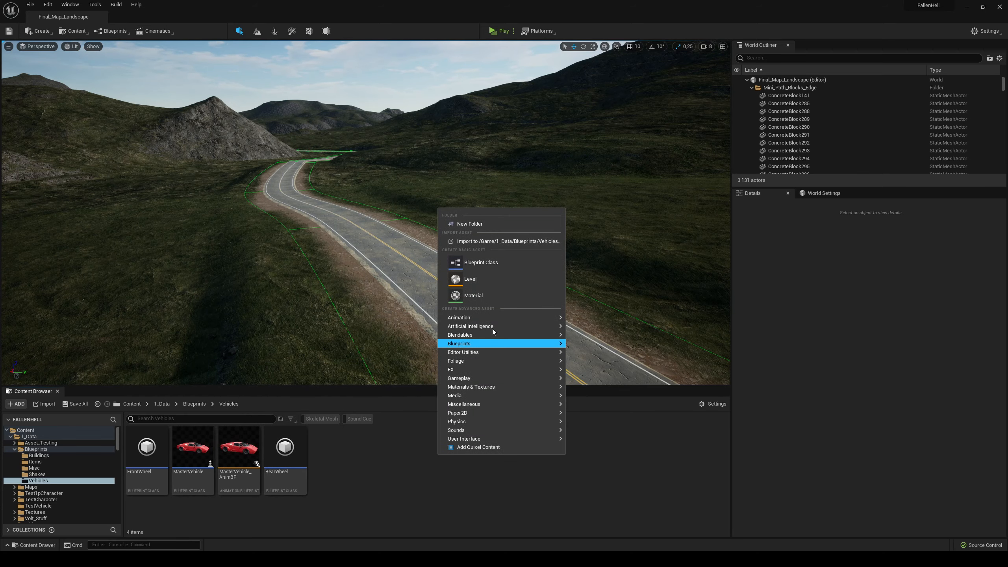
click(481, 267)
text(wheel)
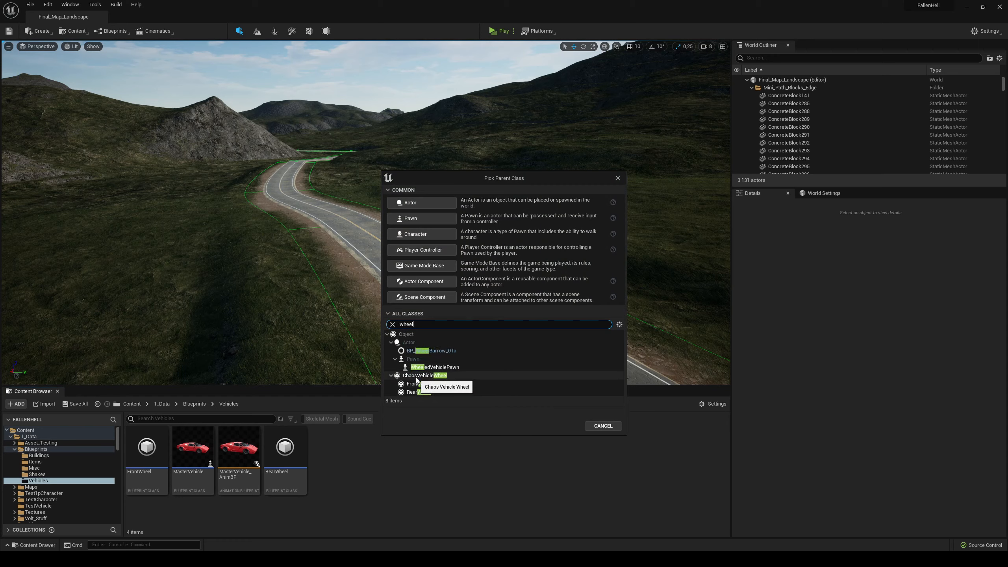
click(432, 376)
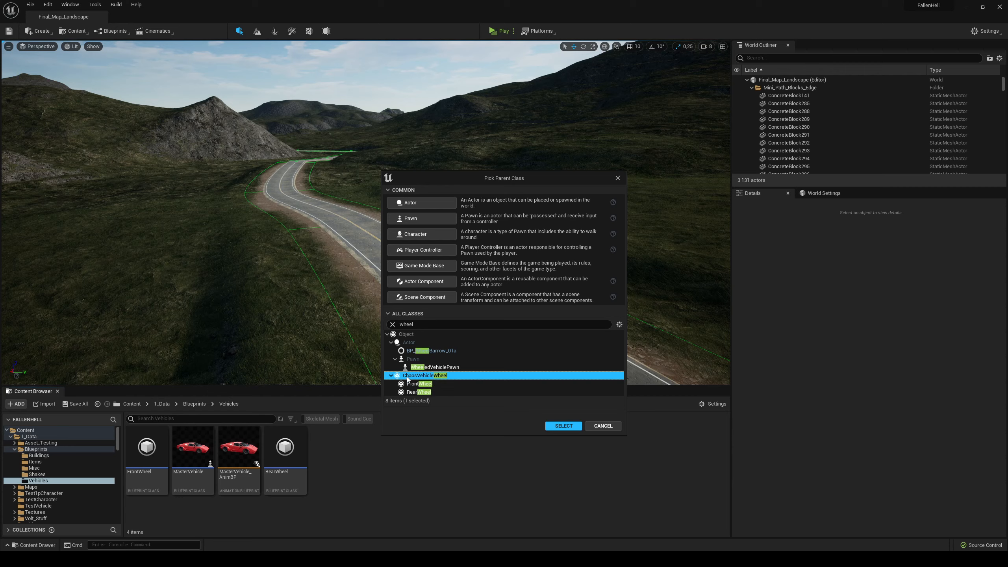
click(601, 426)
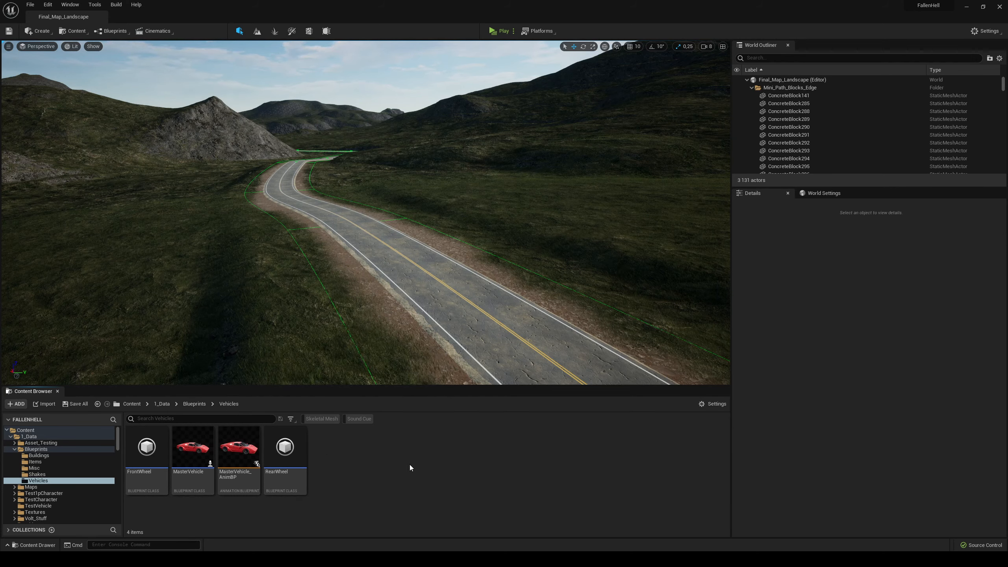
- Open the FrontWheel blueprint and review its wheel, steering and suspension settings
double_click(145, 453)
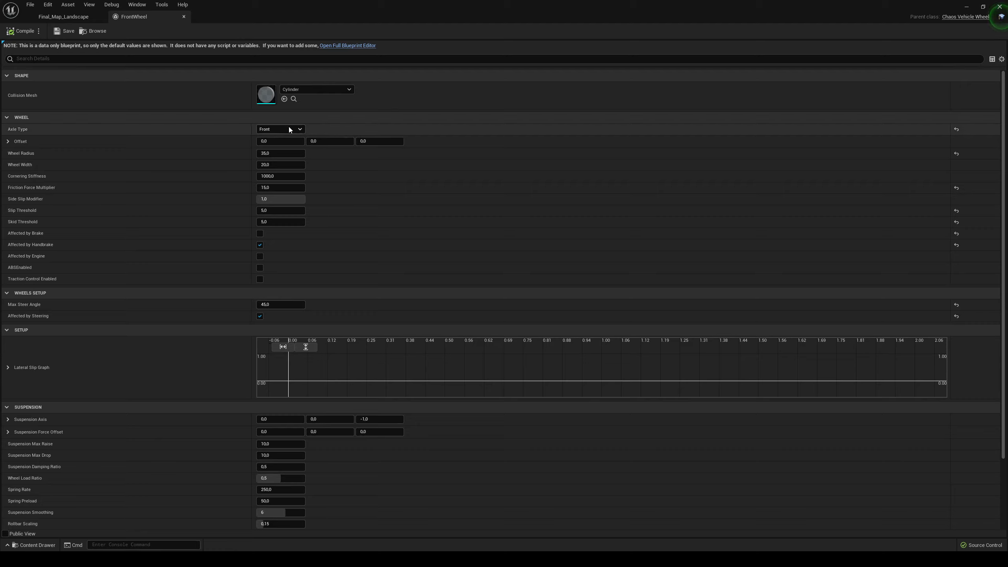
scroll(348, 261, down, 2)
scroll(341, 260, up, 2)
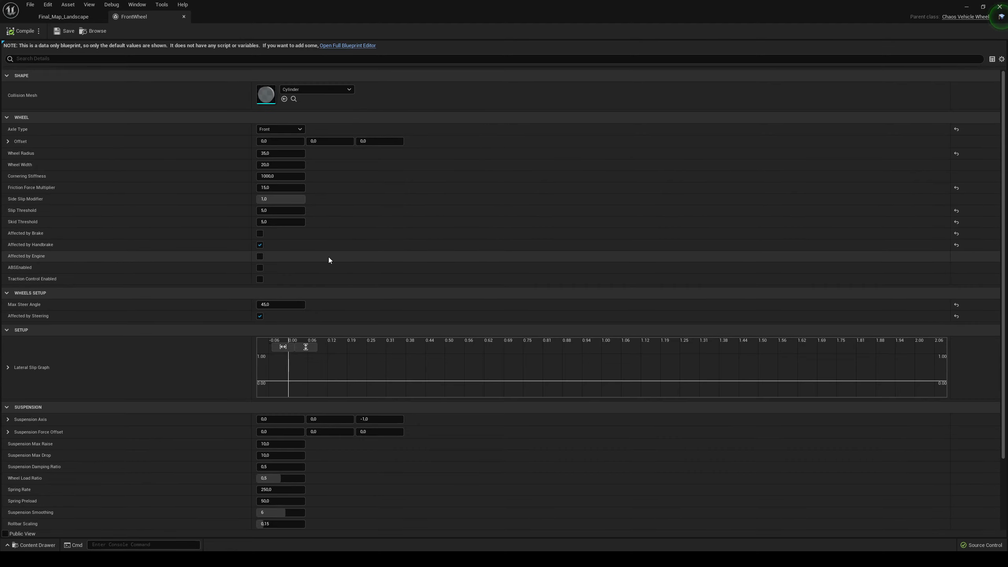
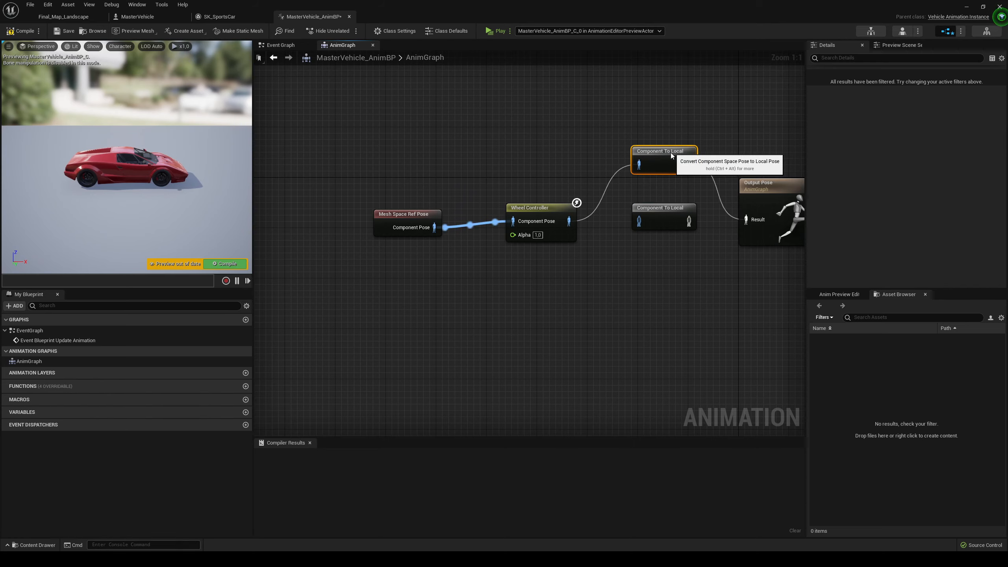
- Delete the unconnected Component To Local node in the AnimGraph, keeping the one between Wheel Controller and Output Pose aligned with them
click(666, 214)
key(Delete)
click(518, 207)
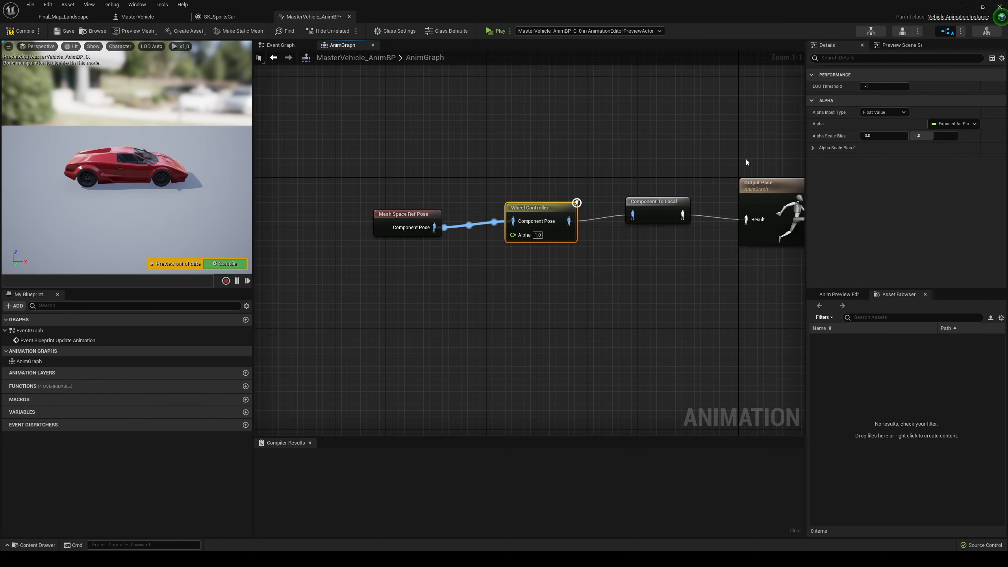
click(395, 215)
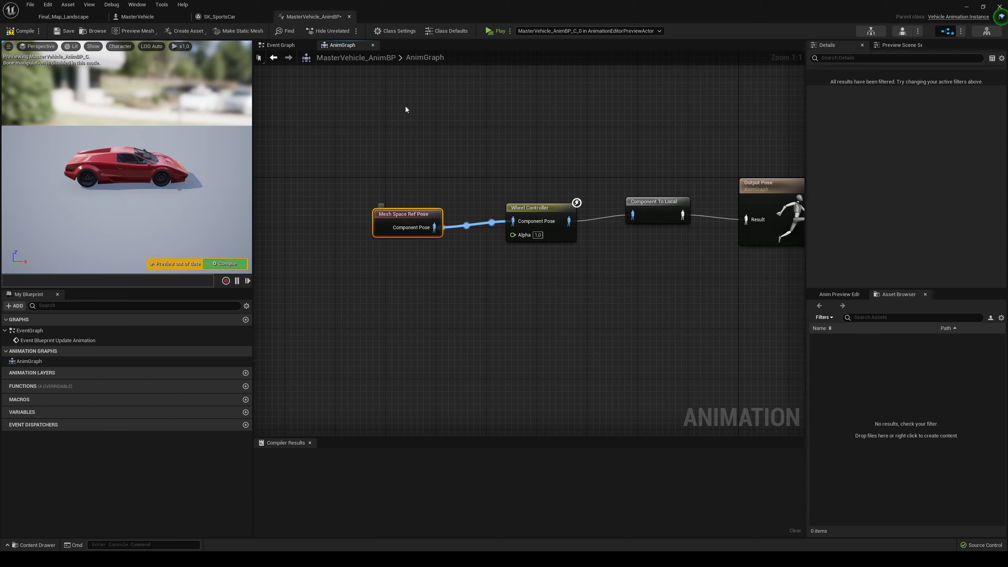
- Compile and save MasterVehicle_AnimBP, check the car in its preview, and switch to the MasterVehicle blueprint
click(14, 34)
key(w)
right_drag(143, 124, 161, 182)
key(s)
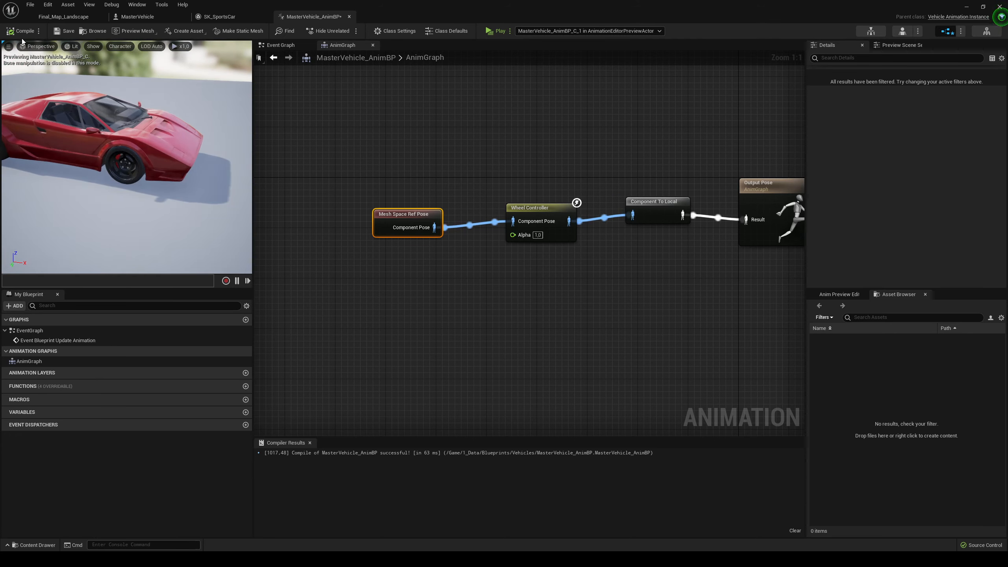
click(63, 31)
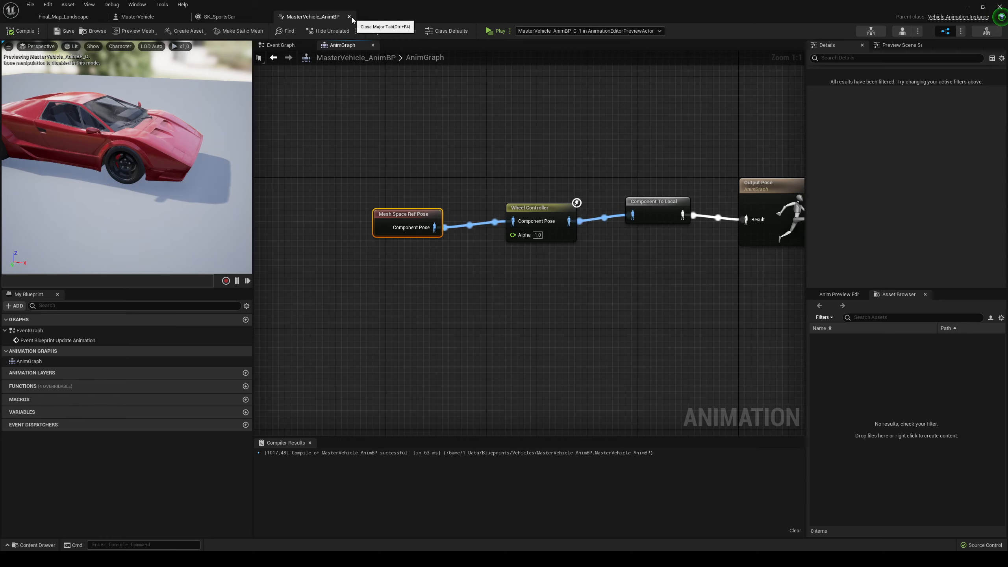
click(88, 31)
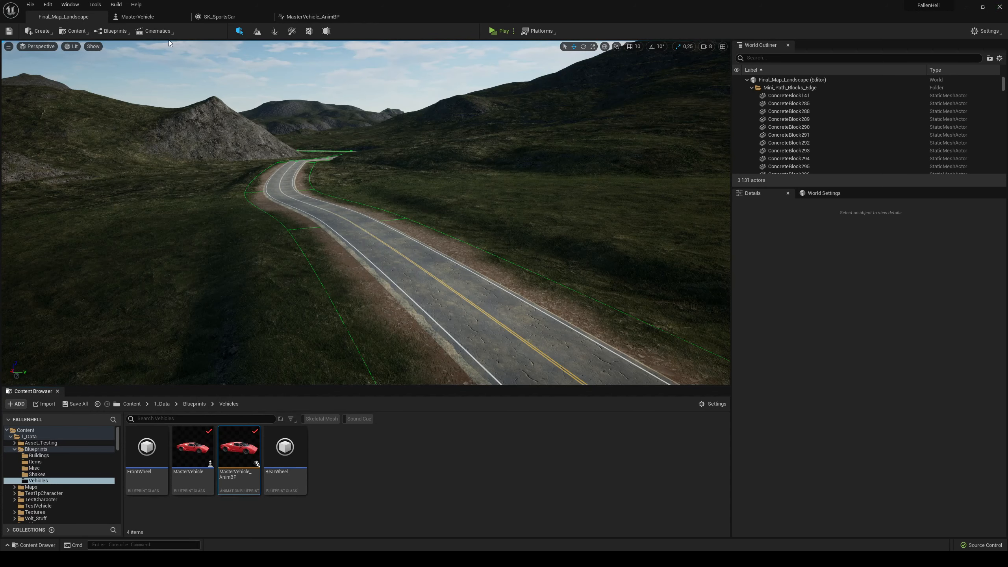
click(151, 17)
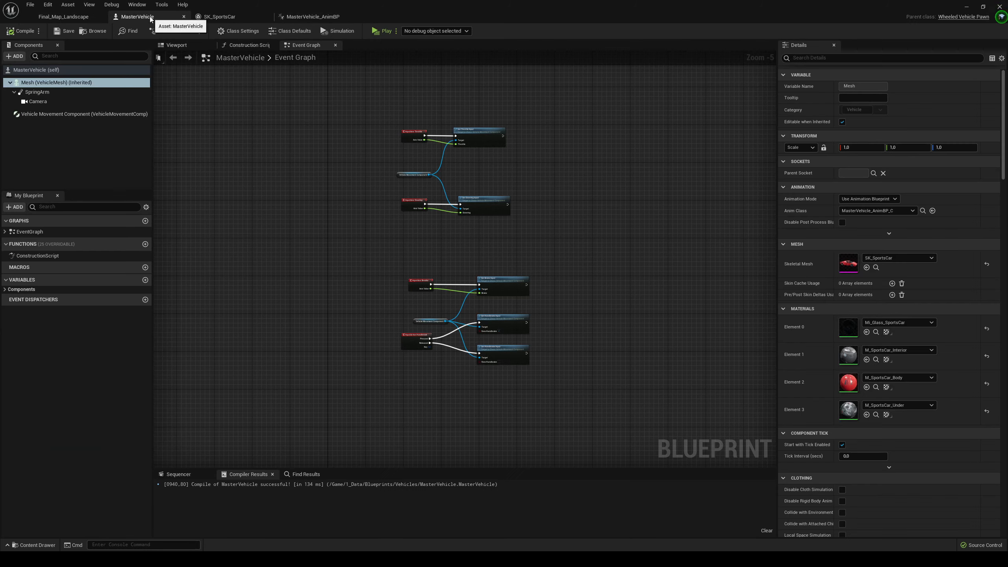
- Set the Anim Class of MasterVehicle's Mesh component to MasterVehicle_AnimBP, and compile and save the blueprint
click(36, 83)
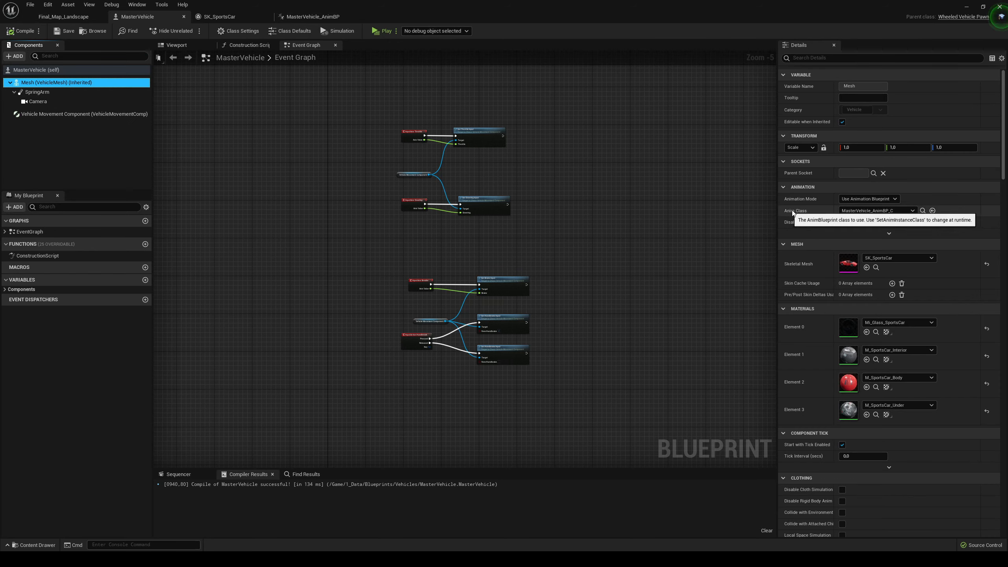
click(933, 211)
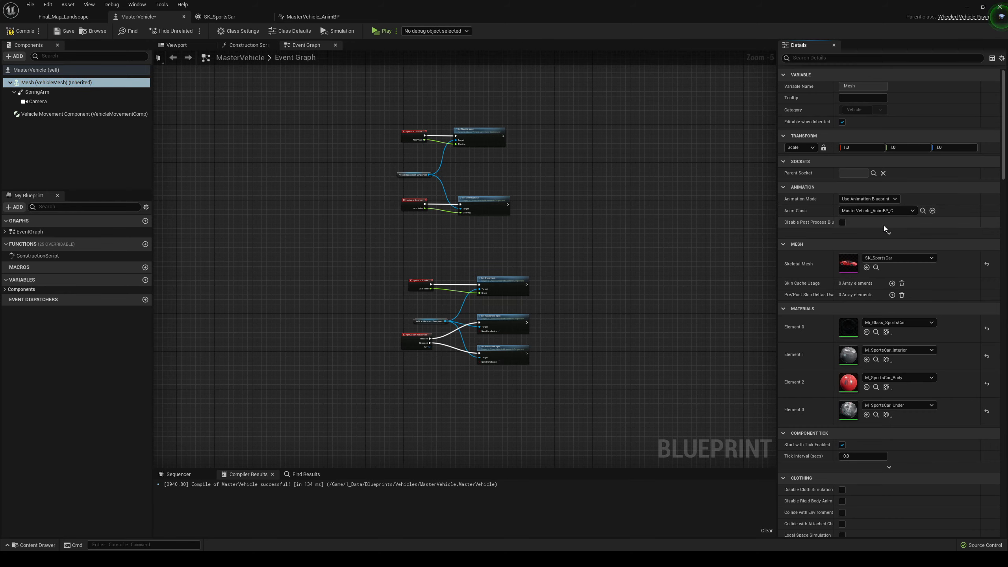
click(895, 211)
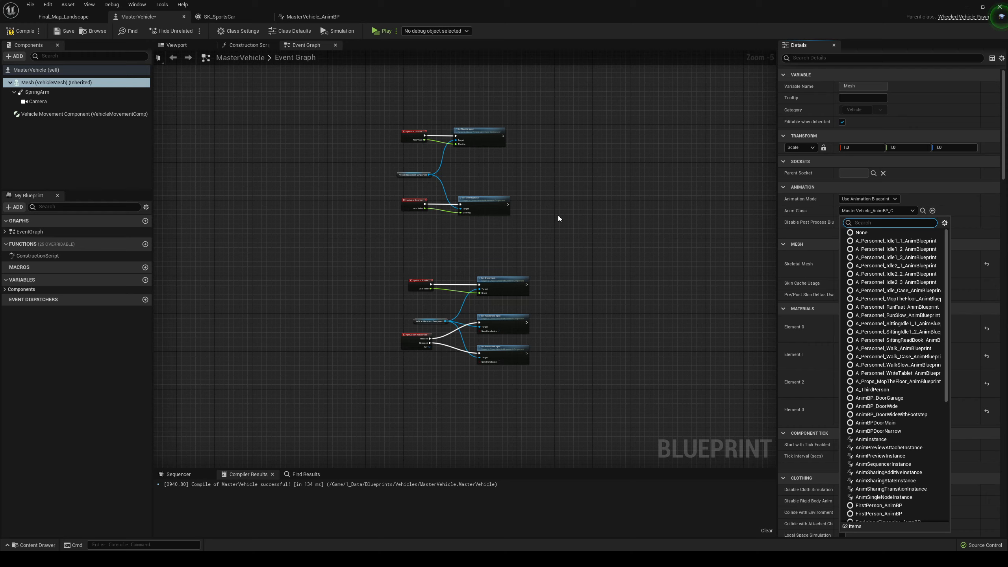
text(master)
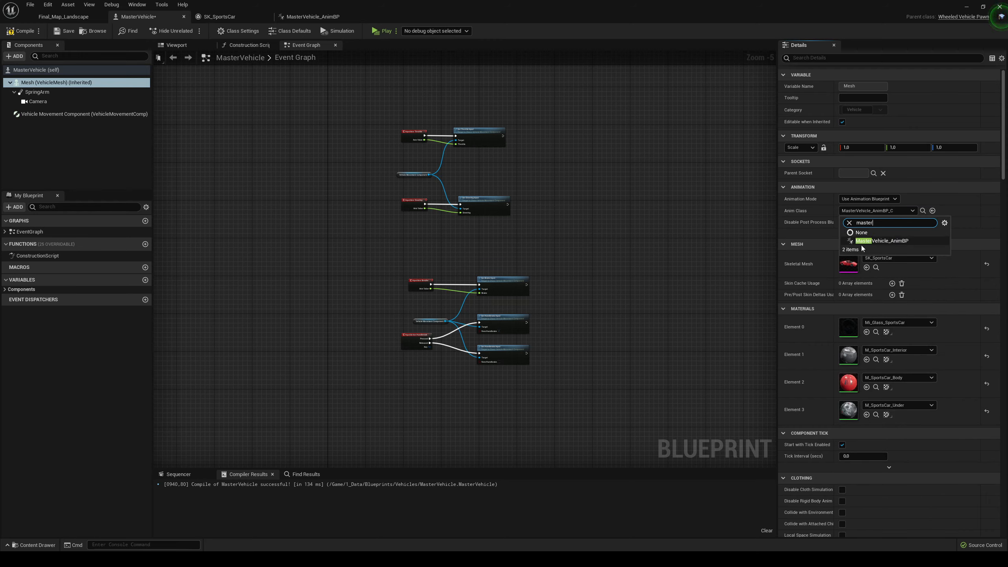
click(885, 241)
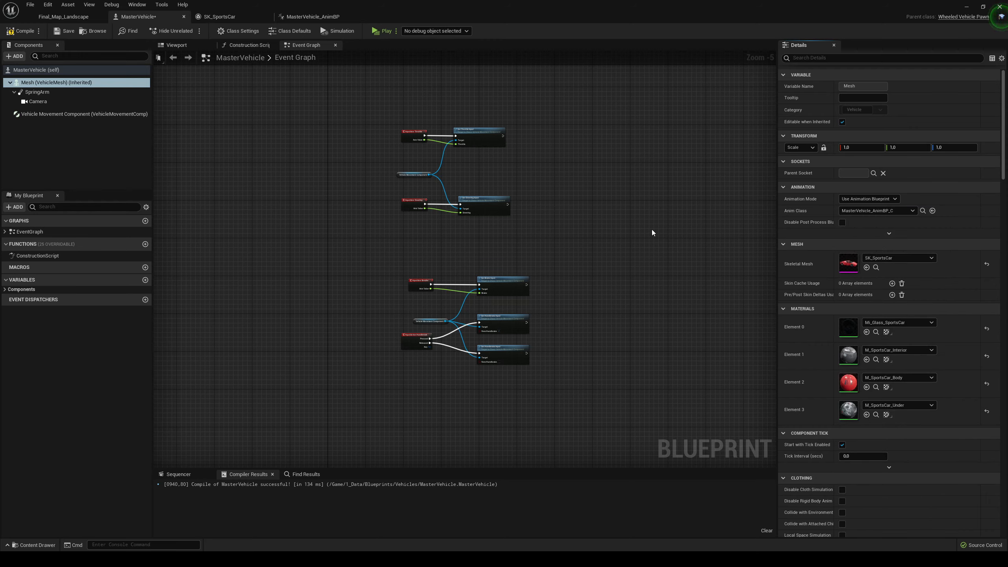
click(29, 31)
click(64, 32)
- Look over the input nodes in the Event Graph and check the game mode in Final_Map_Landscape's World Settings
scroll(285, 235, down, 3)
right_drag(285, 235, 279, 254)
scroll(280, 254, up, 5)
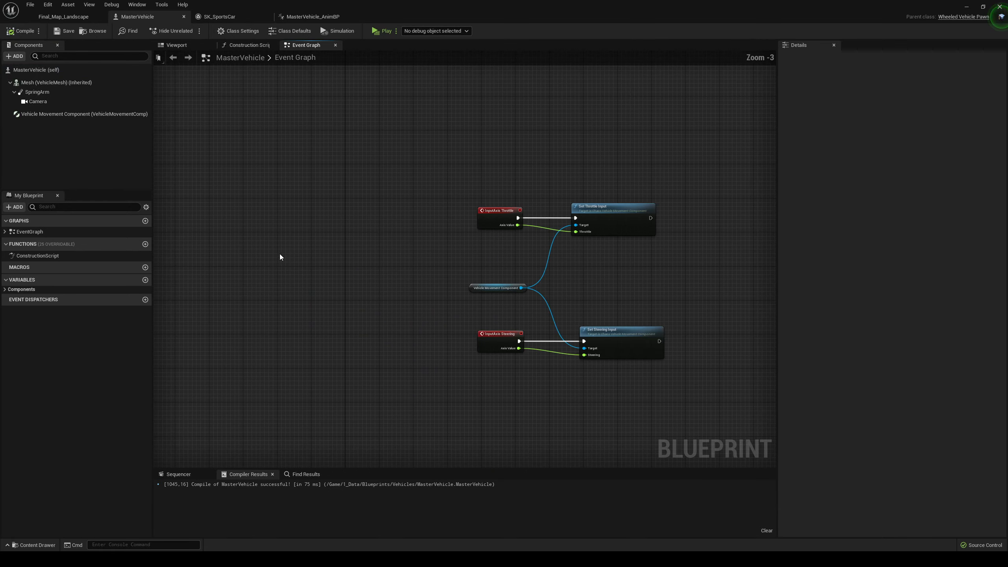
scroll(302, 238, down, 3)
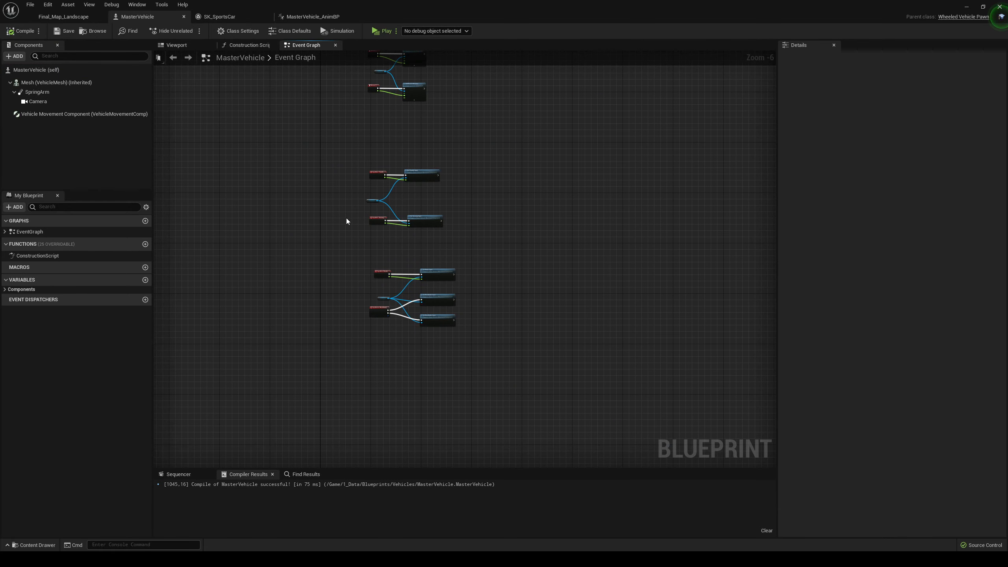
click(75, 16)
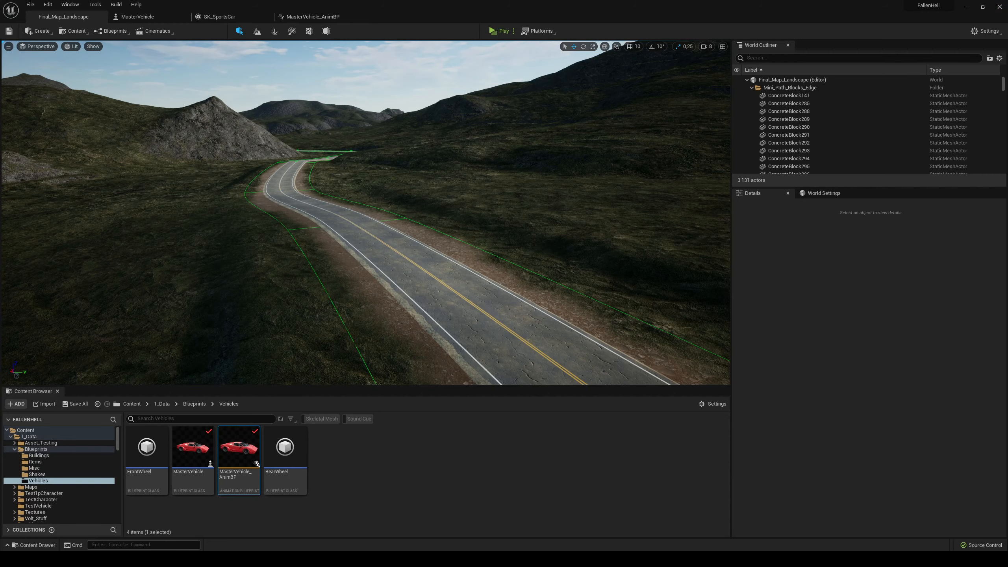
click(818, 193)
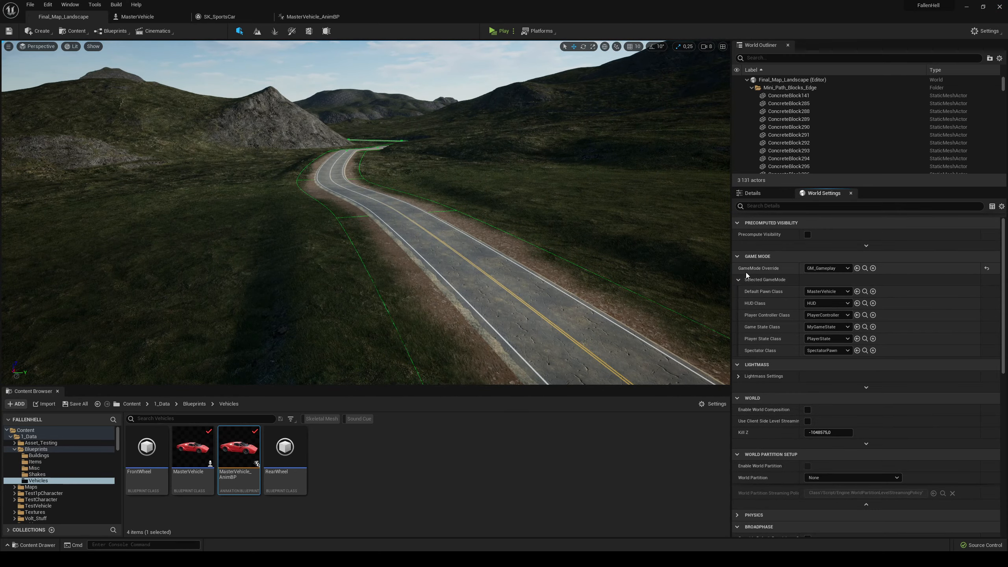
click(333, 481)
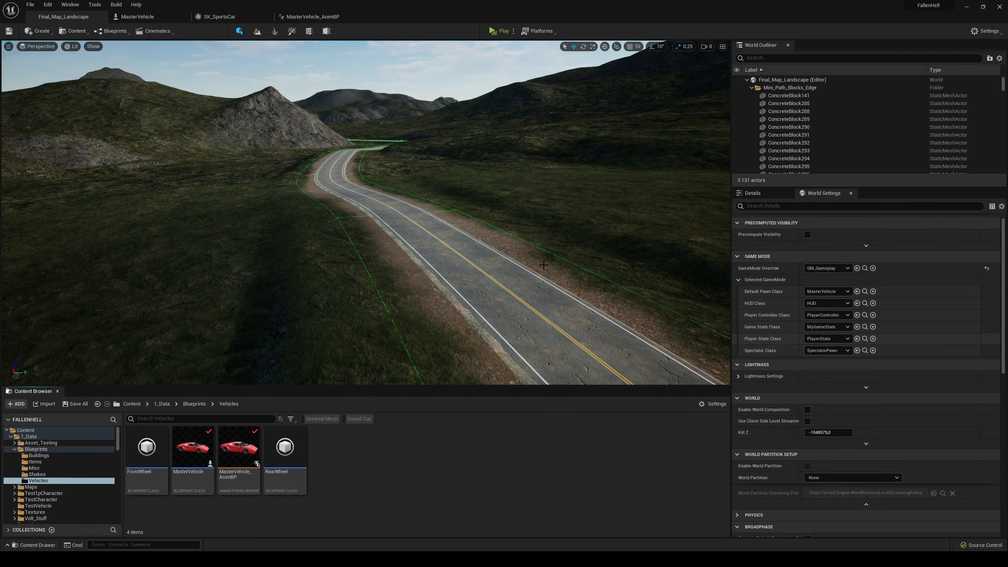
mouse_move(544, 265)
right_down()
mouse_move(511, 270)
mouse_move(551, 254)
right_up()
right_click(375, 473)
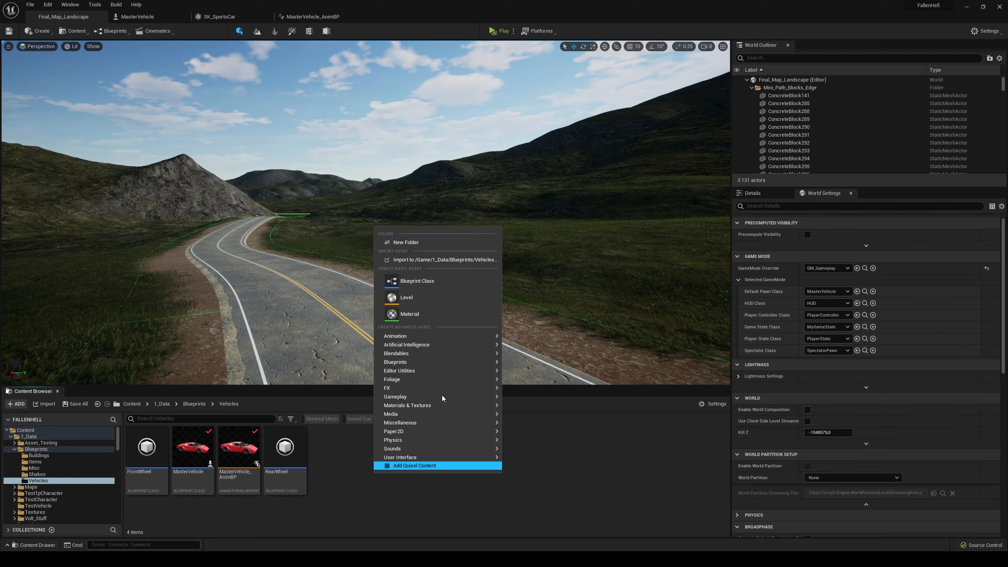
click(423, 285)
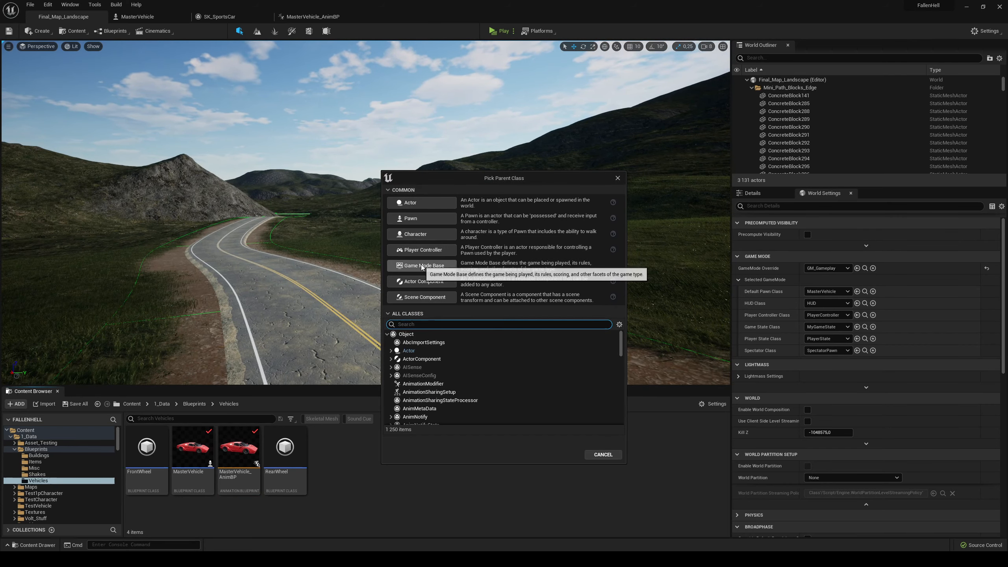
click(618, 179)
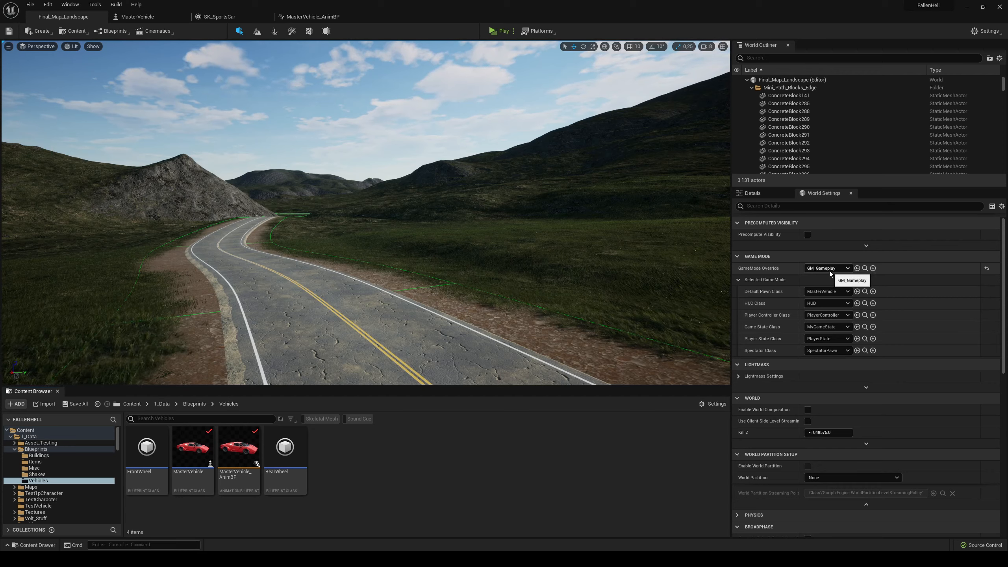
- Assign MasterVehicle as the Default Pawn Class of GM_Gameplay, save all changes and postpone the asset check-out
click(192, 449)
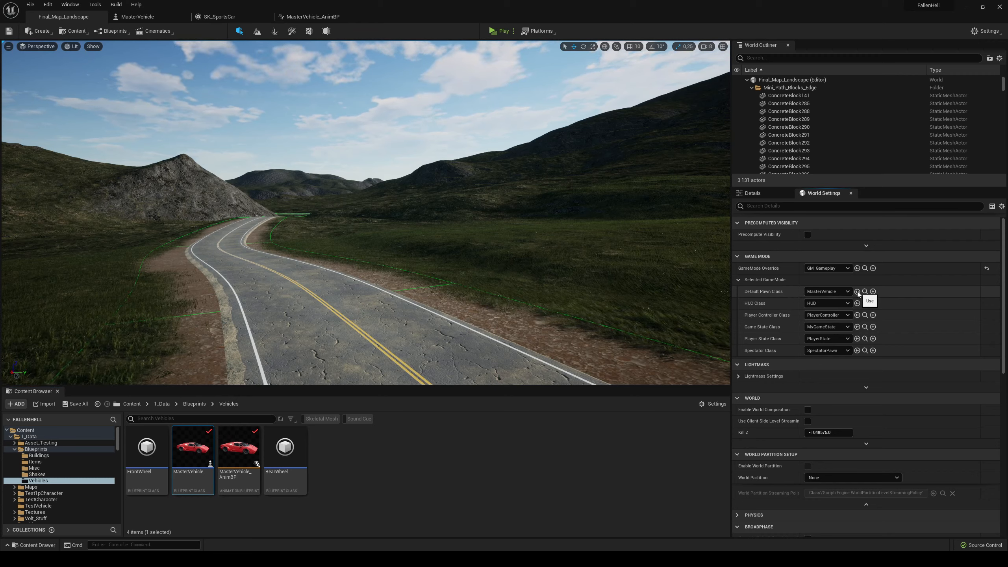
key(ctrl+shift+s)
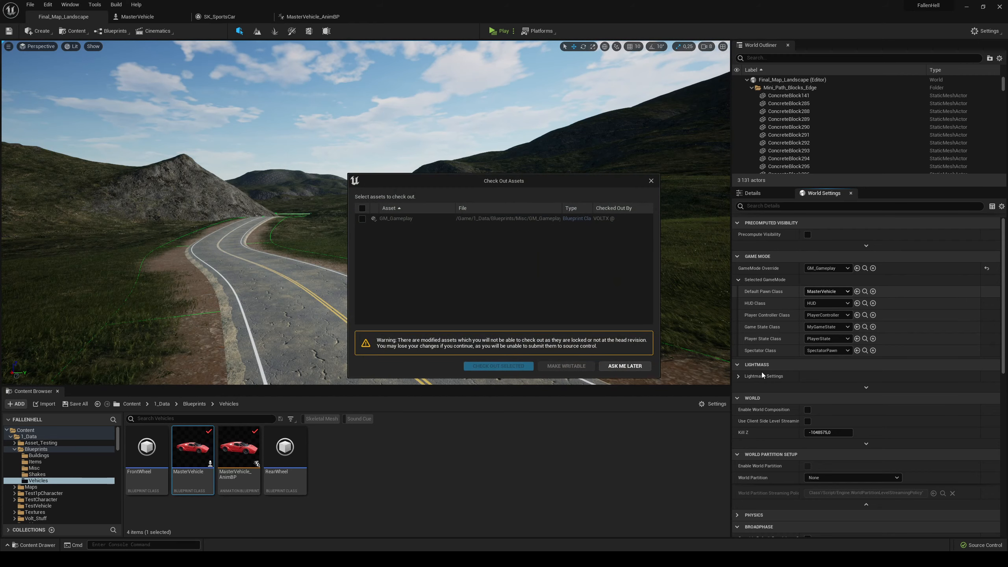
click(614, 368)
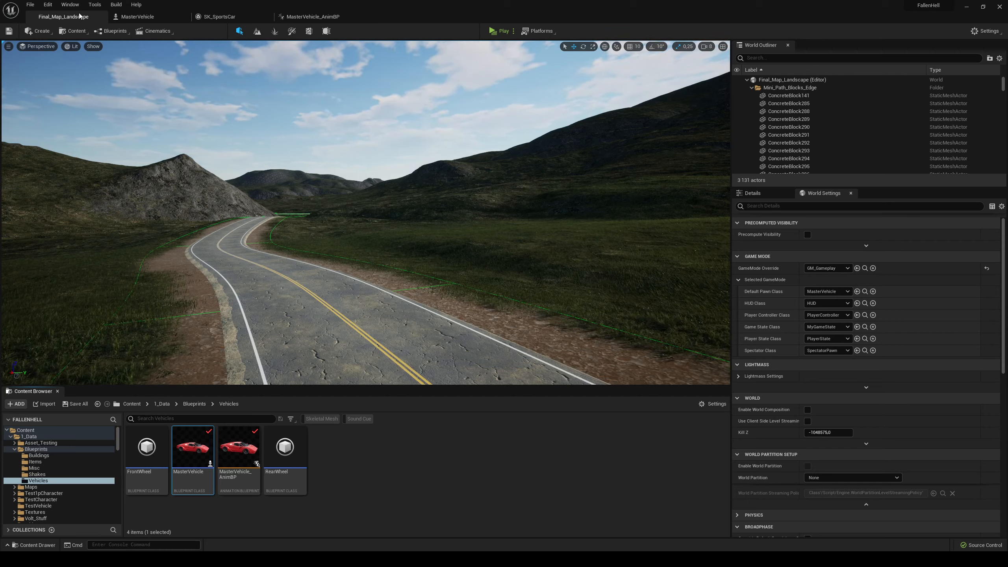
- Bring up the World Settings and review the selected game mode's classes
click(70, 4)
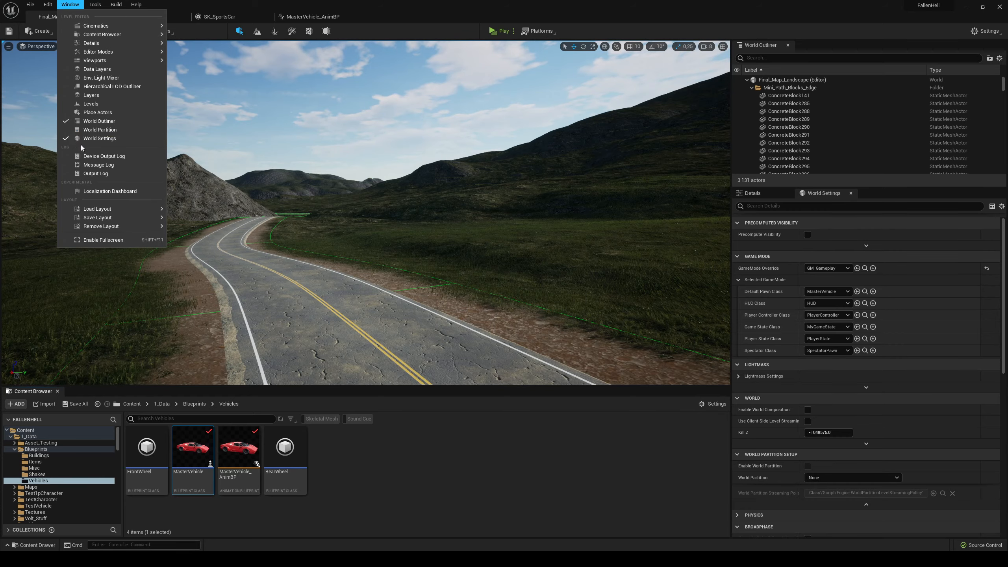
click(94, 140)
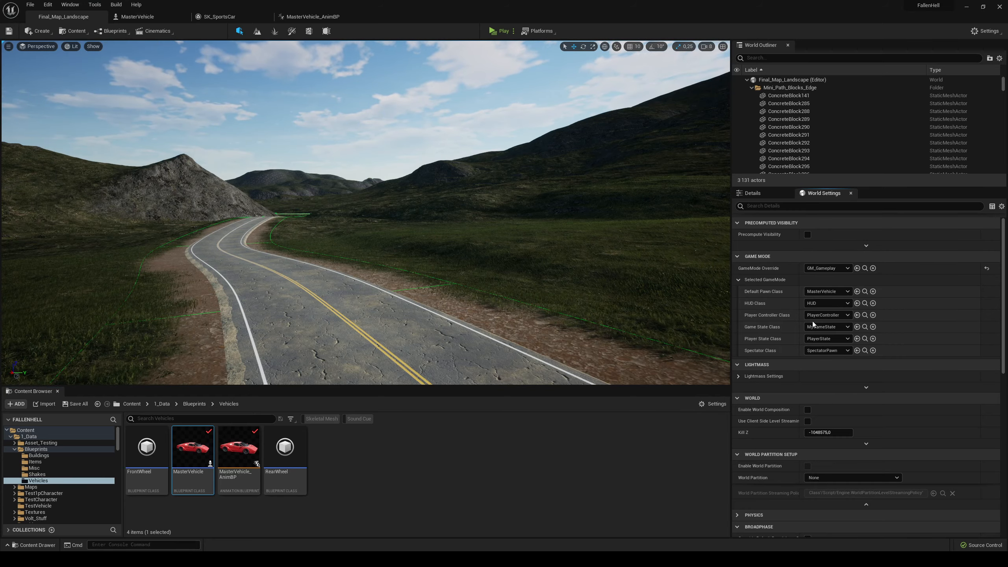
- Aim the level camera down the road and set the play session's Net Mode to Play As Listen Server
right_drag(440, 278, 407, 265)
click(514, 31)
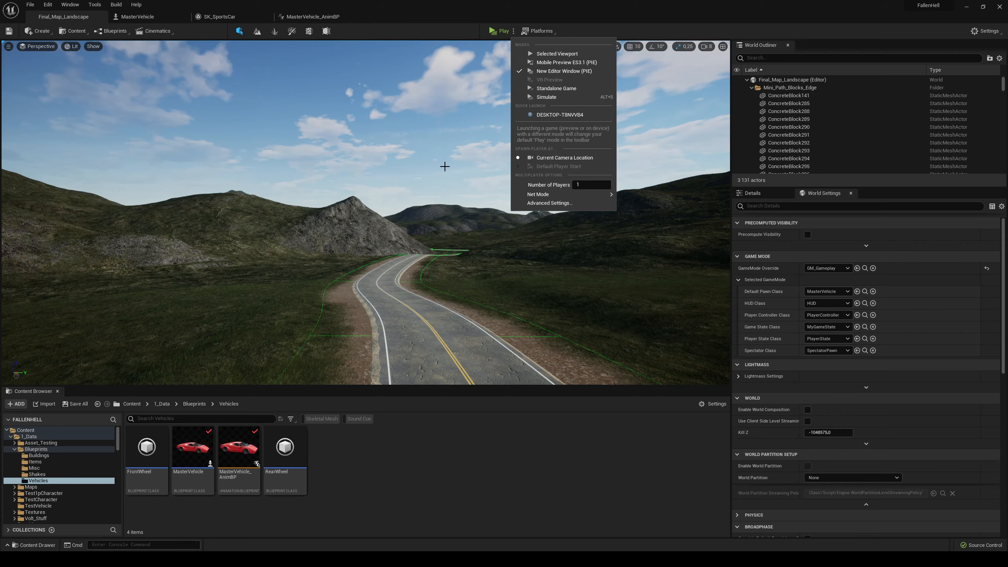
mouse_move(567, 194)
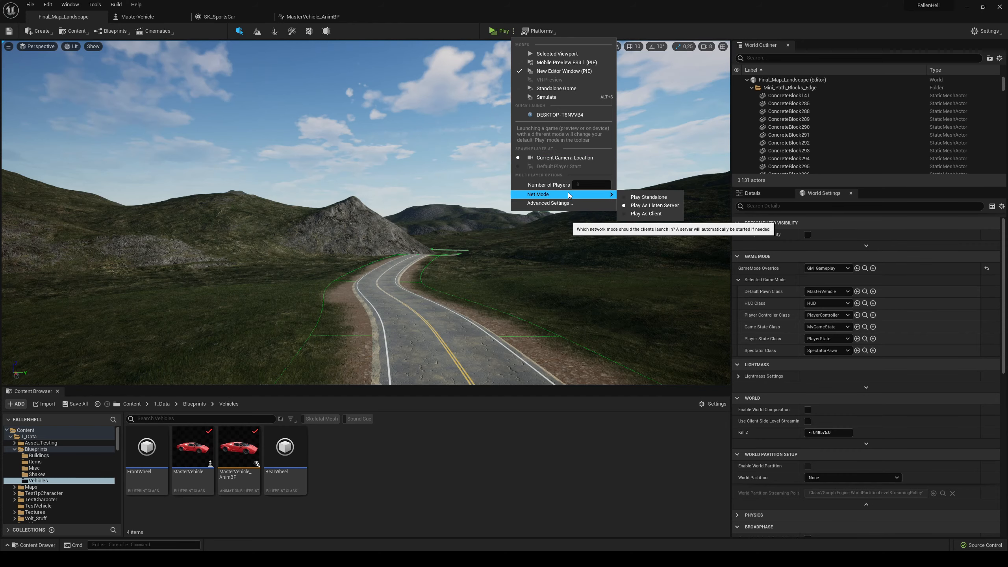
click(656, 206)
right_drag(655, 211, 664, 226)
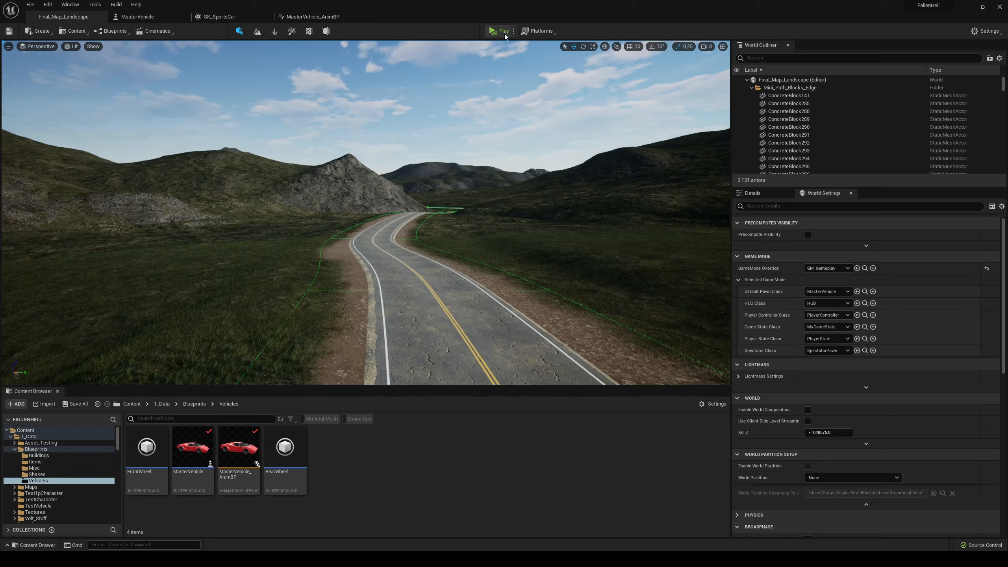
- Play the level, test the sports car's throttle and steering in both directions on and off the road, and end the session
click(503, 33)
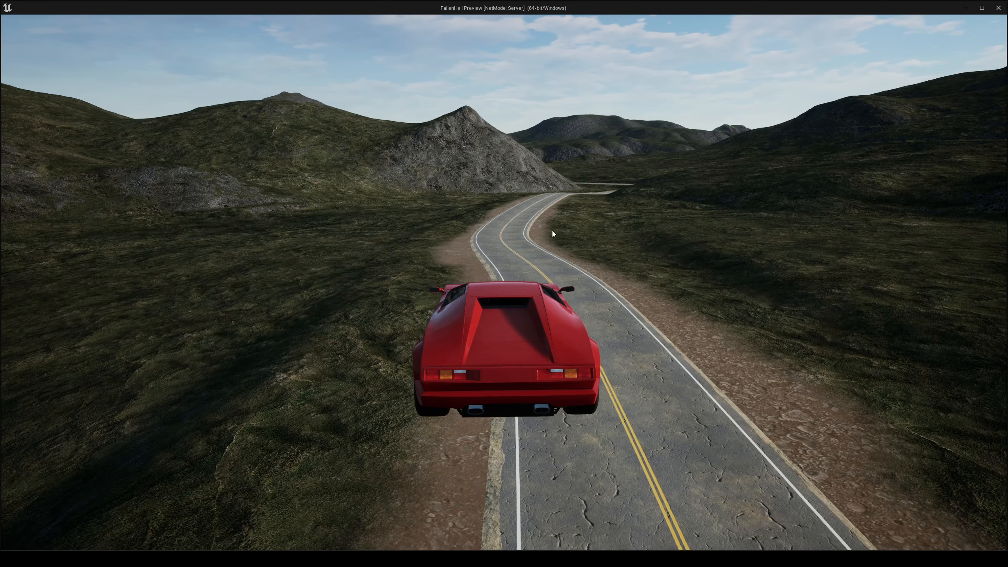
click(551, 230)
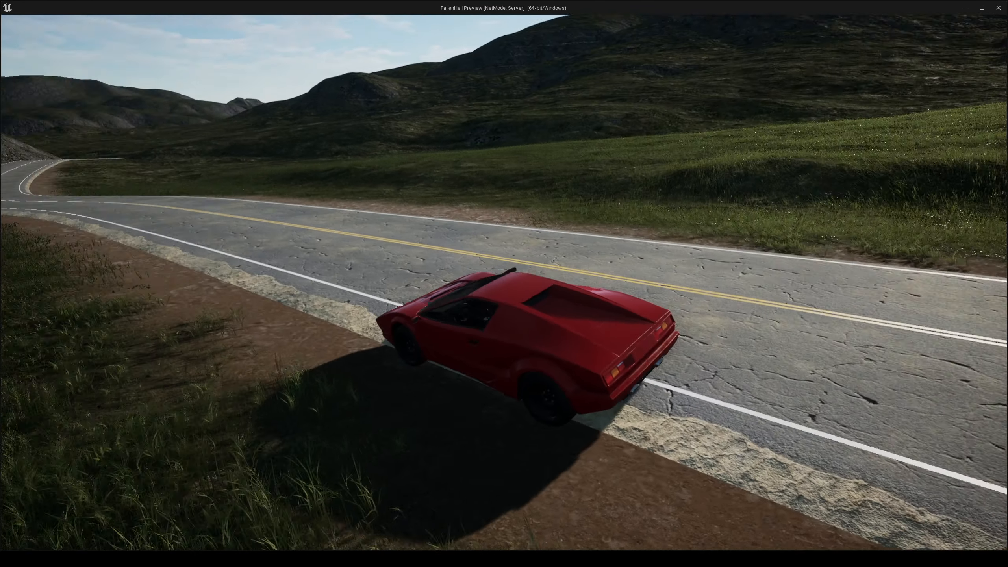
key(d)
key(w)
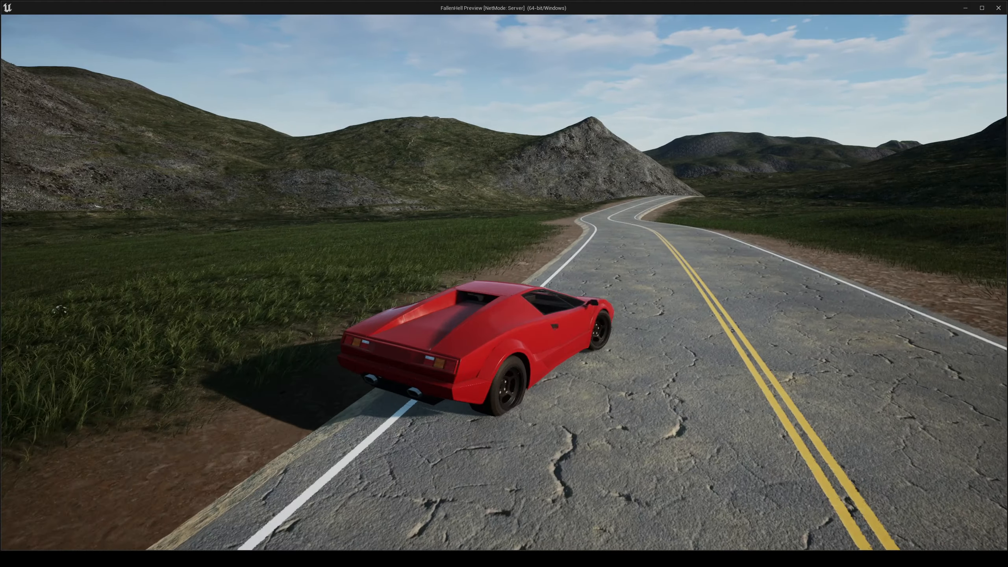
key(a)
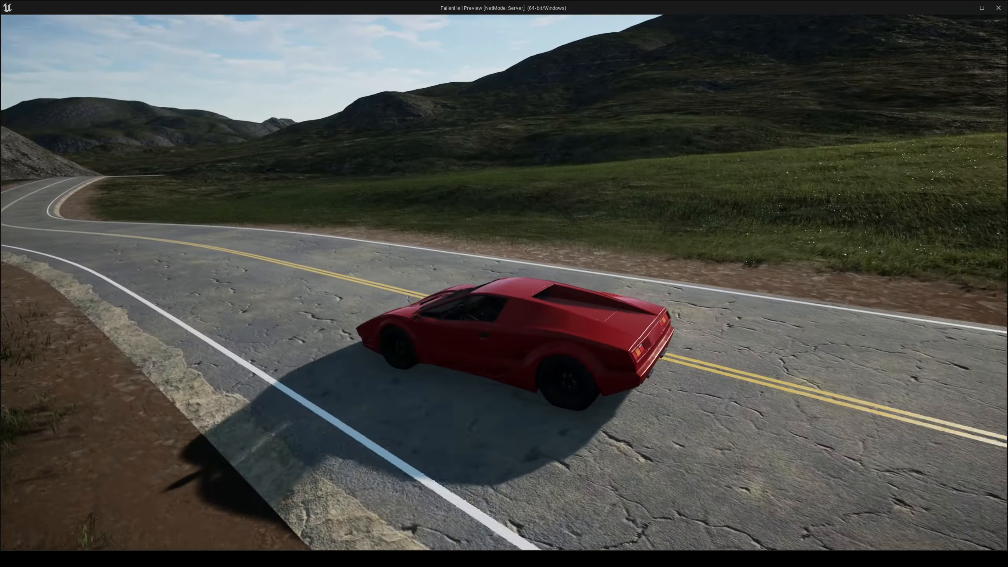
key(d)
key(d)
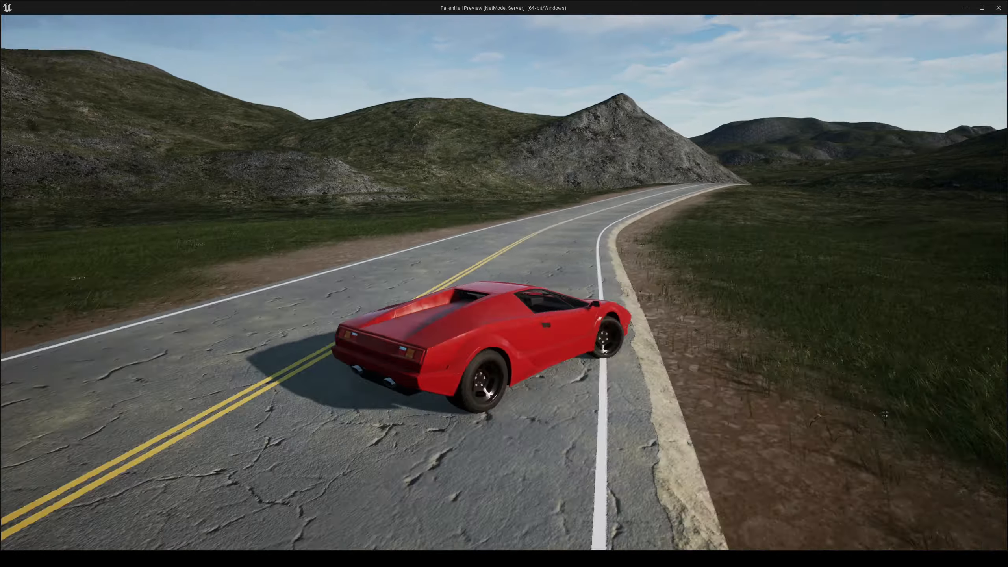
key(a)
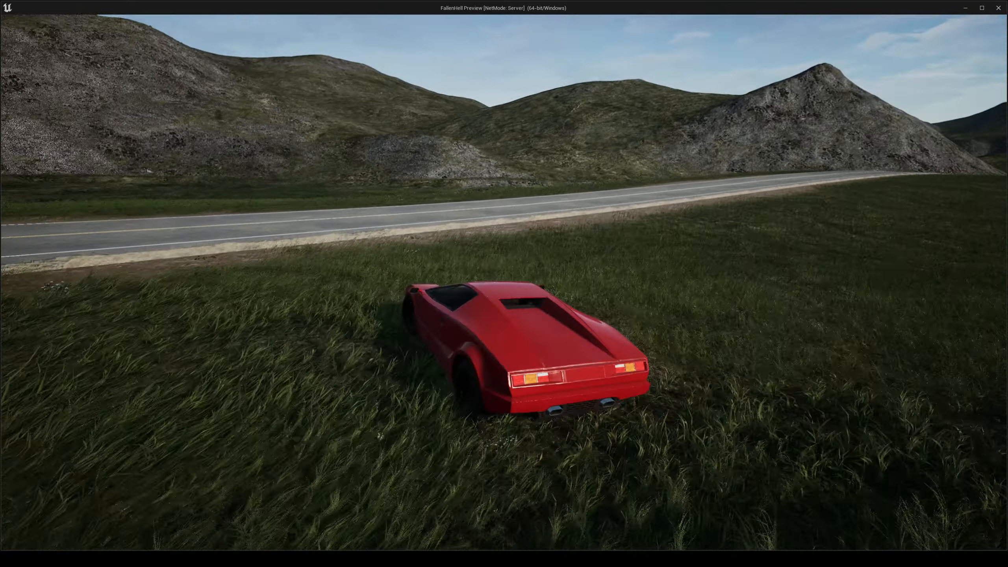
key(d)
key(w)
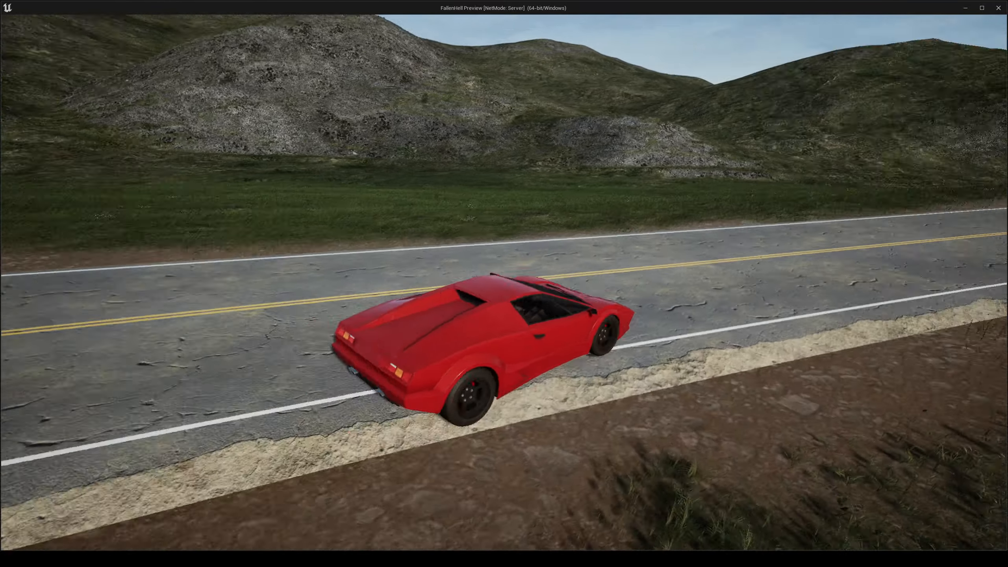
key(d)
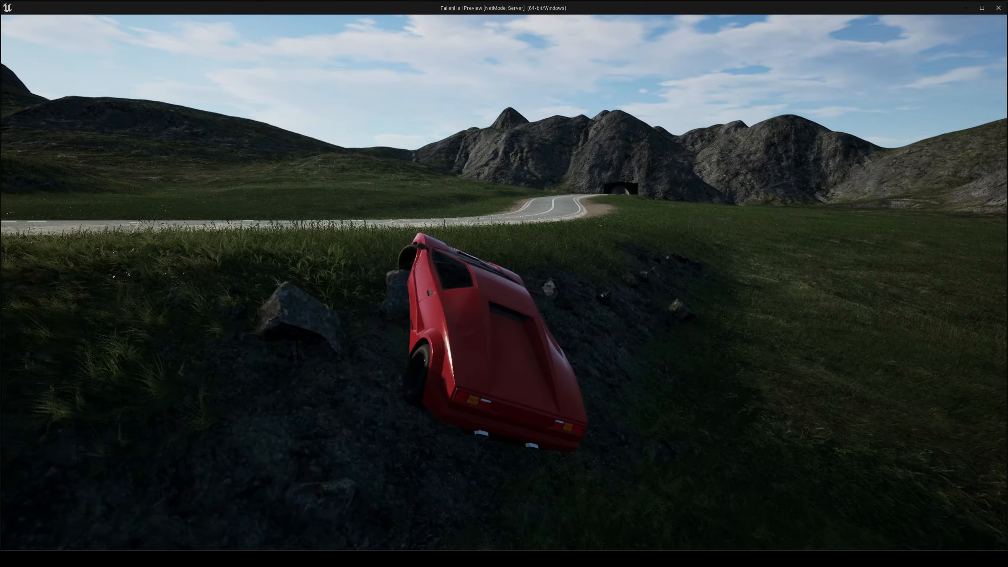
key(w)
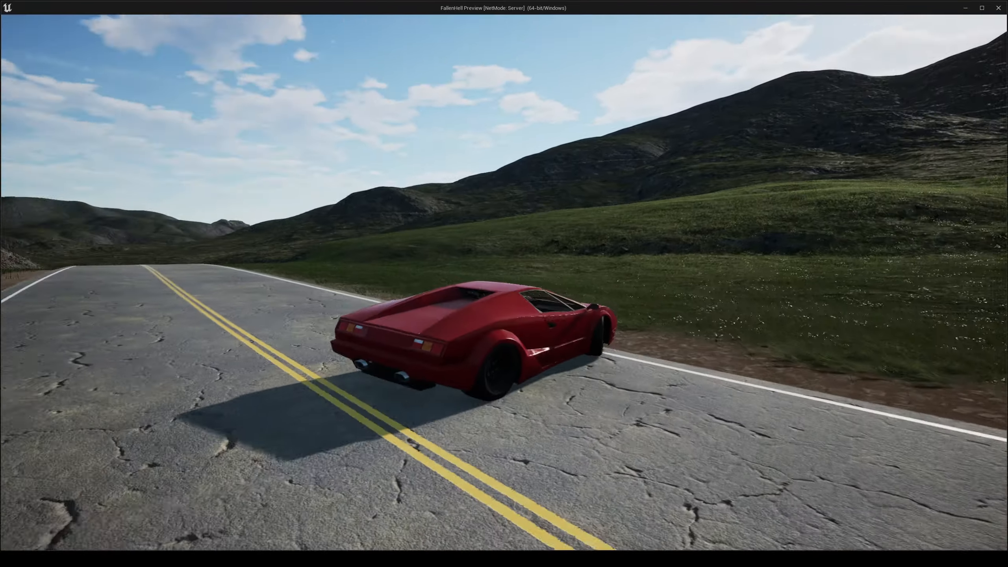
key(a)
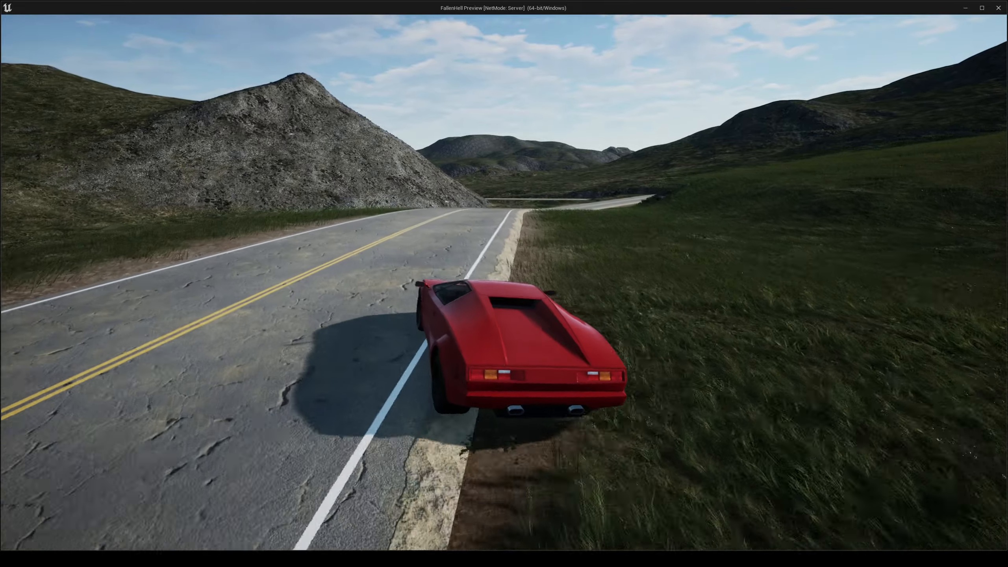
key(d)
key(d)
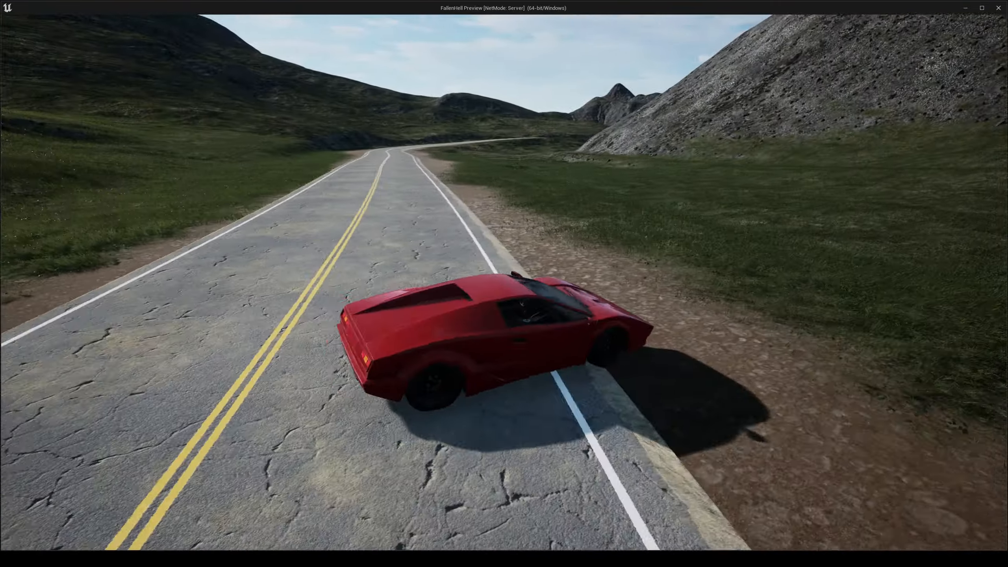
key(Escape)
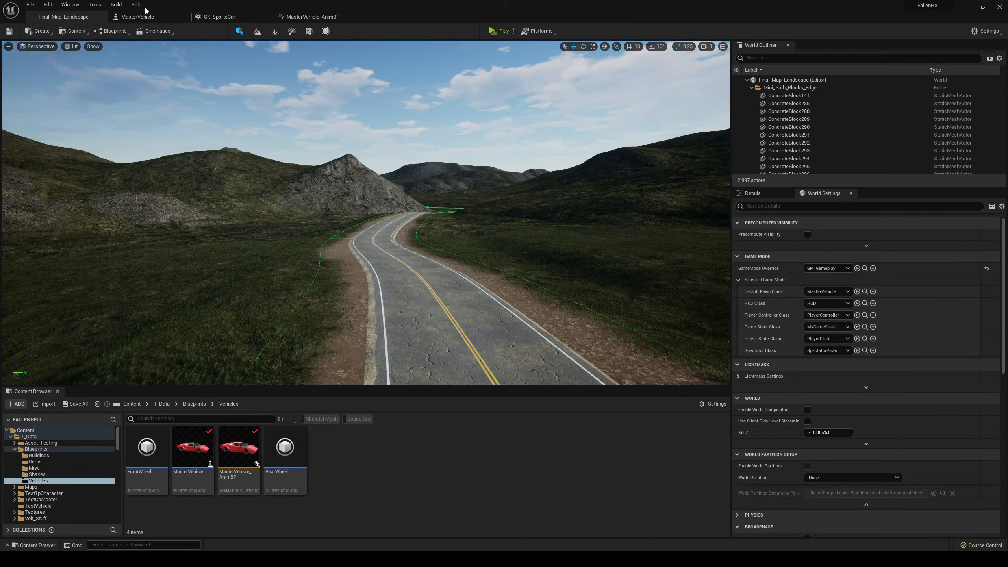
- Examine MasterVehicle's Vehicle Movement Component and the RearWheel blueprint's wheel, suspension and brake settings, and close RearWheel
click(139, 18)
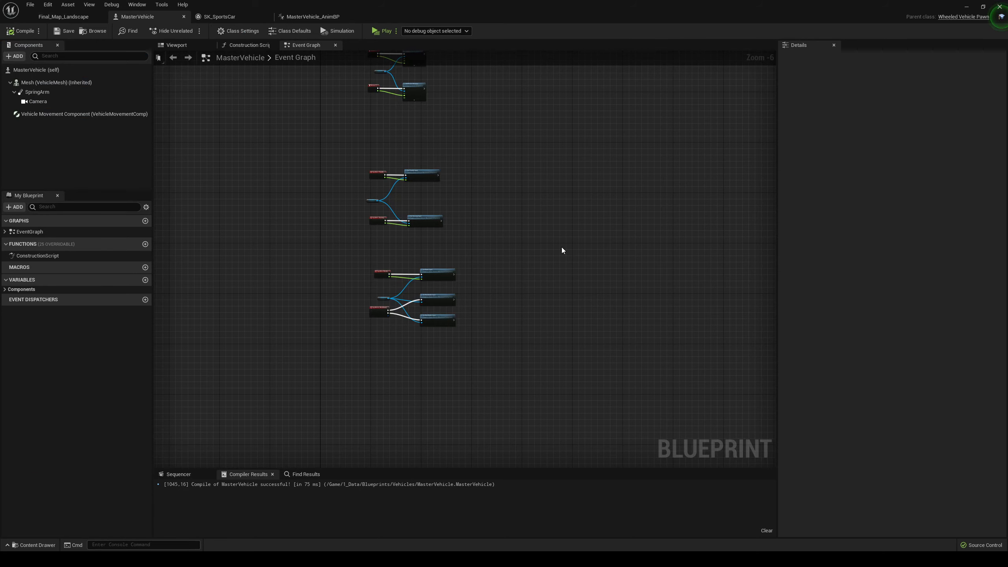
click(28, 113)
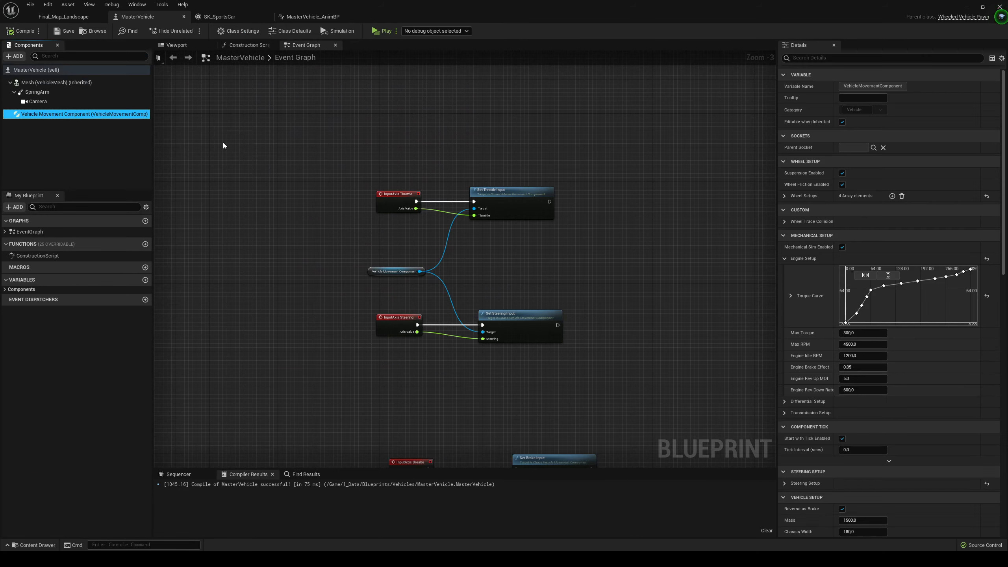
click(64, 17)
double_click(295, 455)
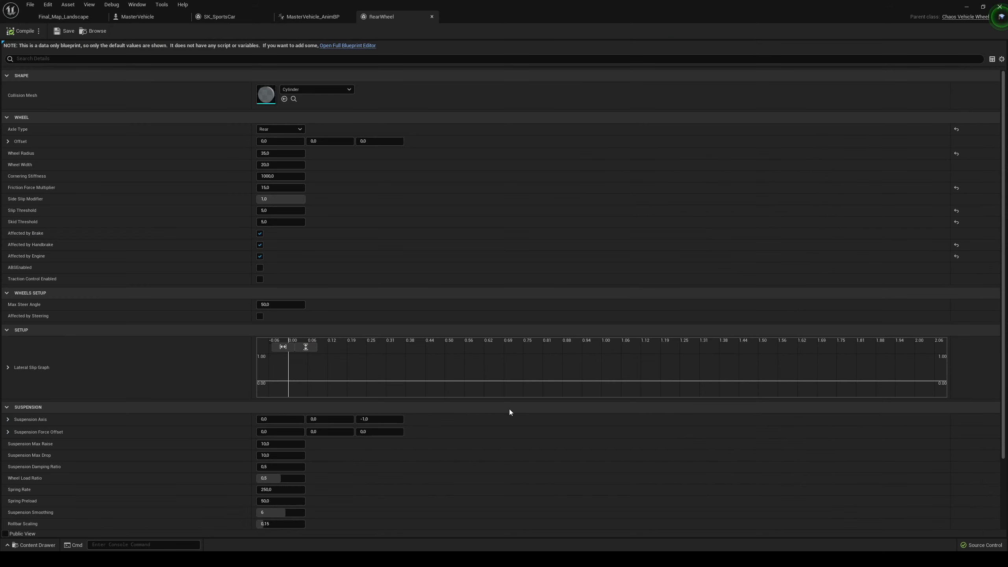
scroll(352, 436, down, 3)
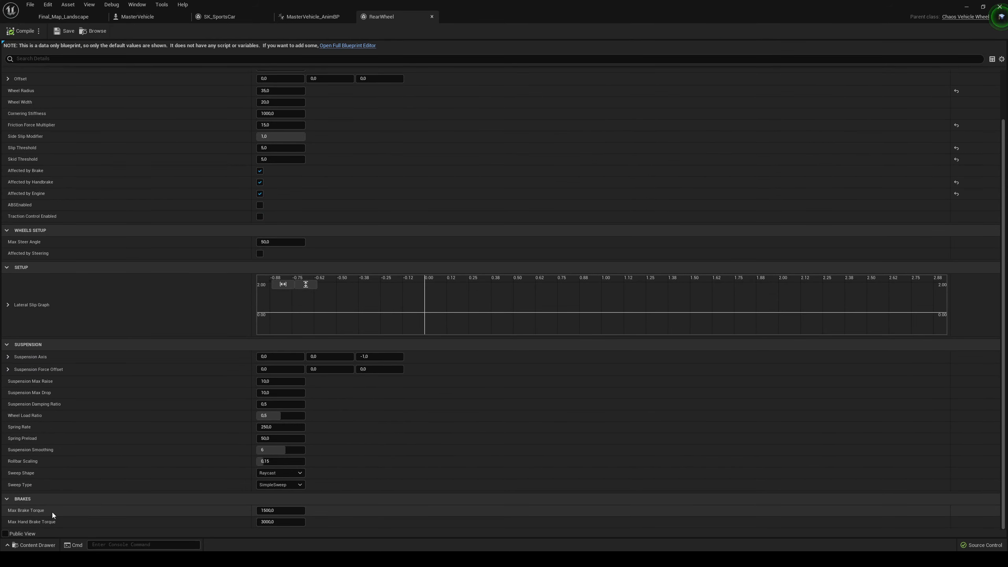
scroll(168, 431, up, 3)
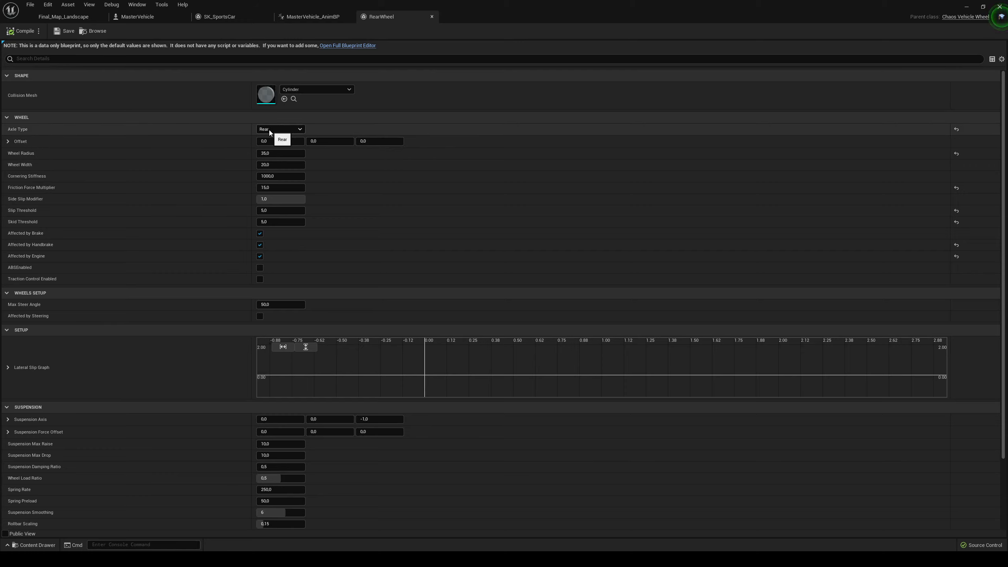
click(513, 171)
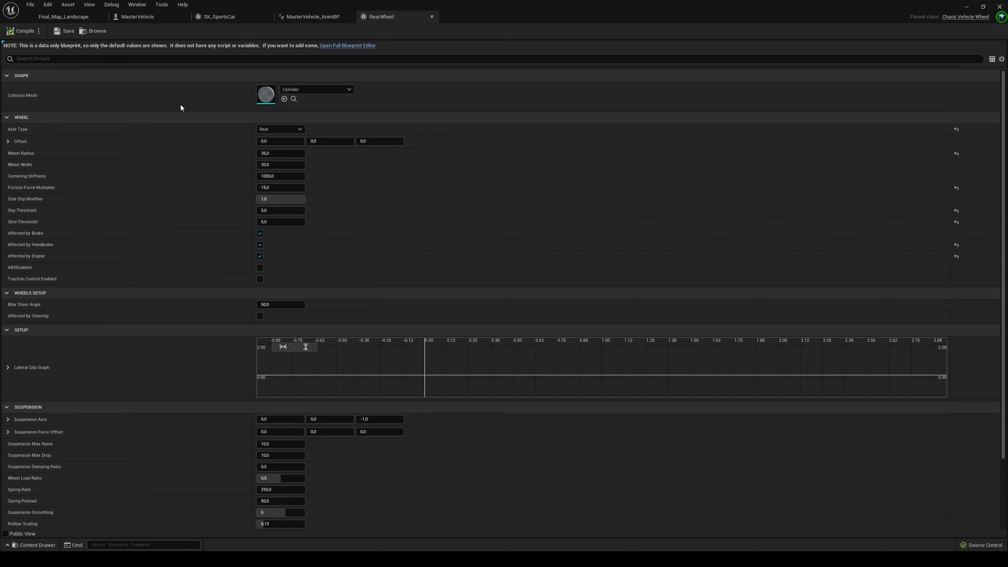
click(17, 32)
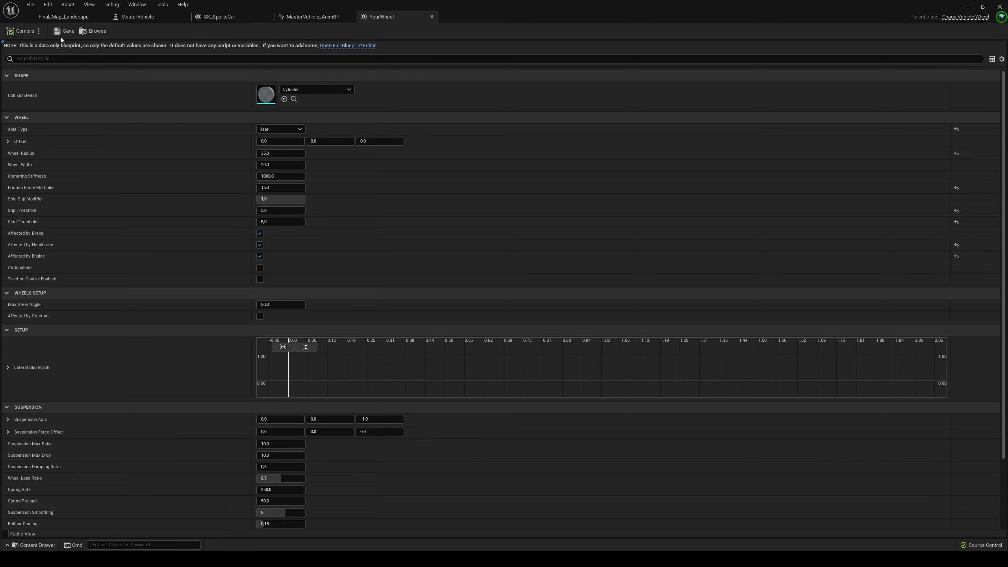
click(431, 18)
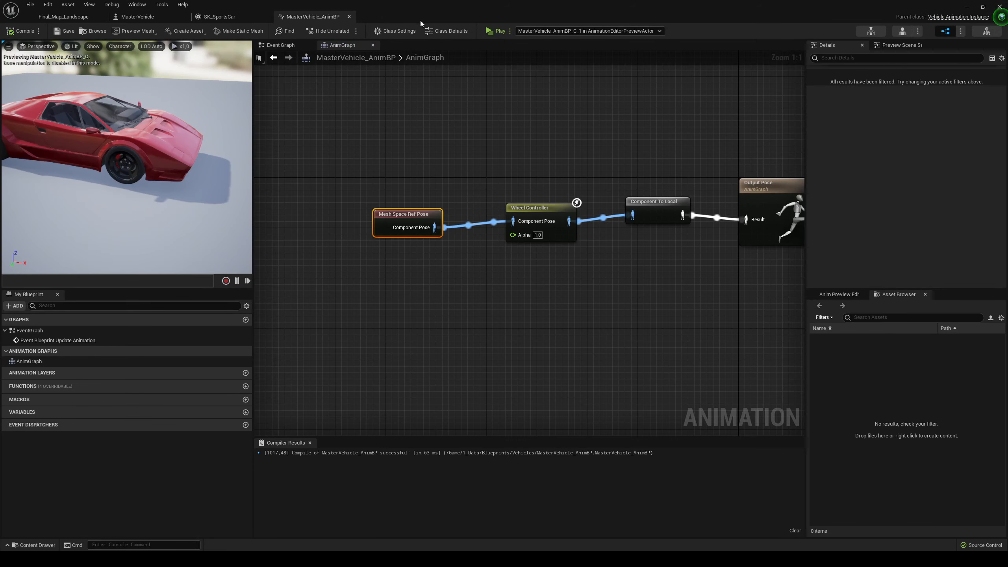
- Set the play session to 3 players, turn the level camera slightly along the road and start playing
click(64, 16)
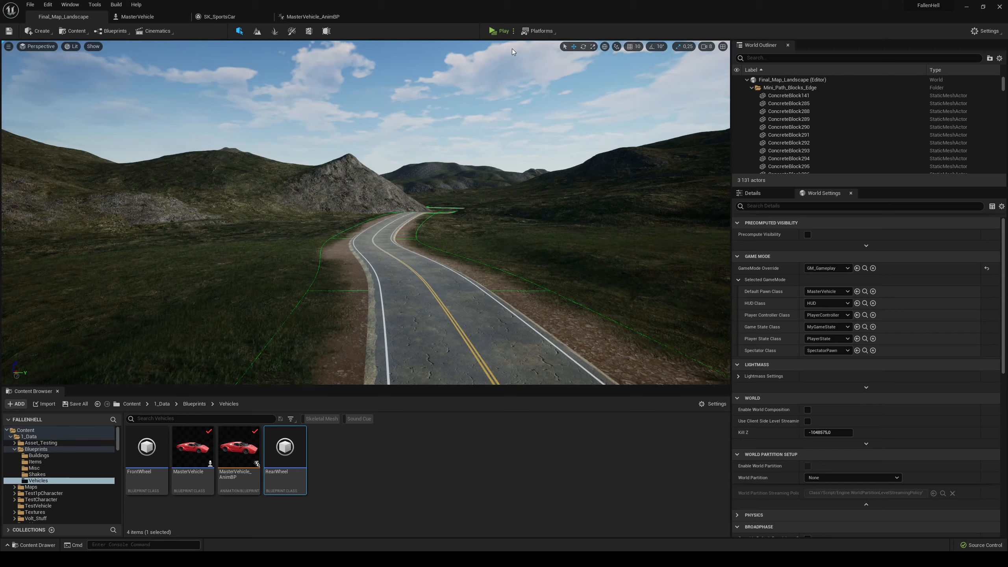
click(513, 31)
mouse_move(570, 195)
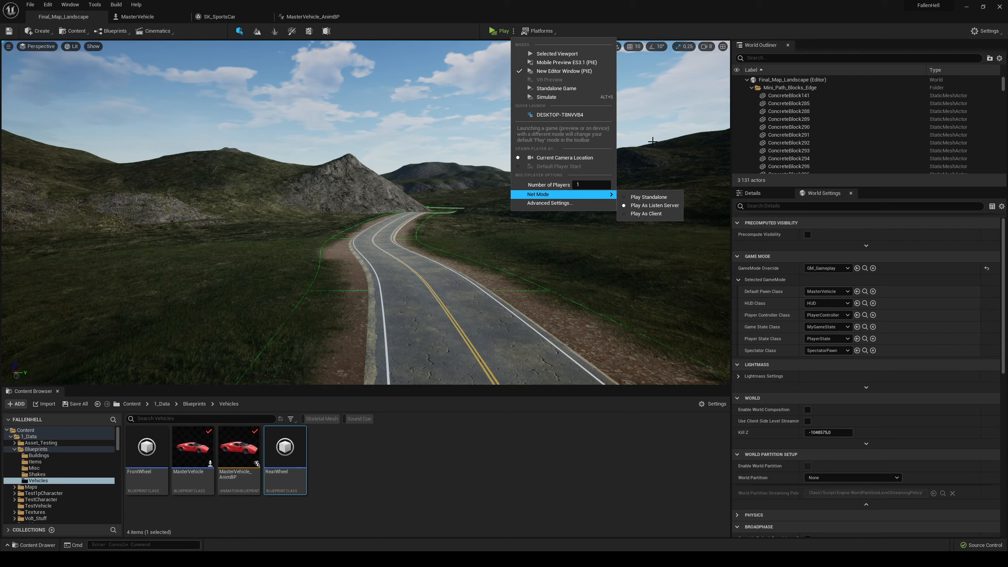
click(513, 31)
click(514, 31)
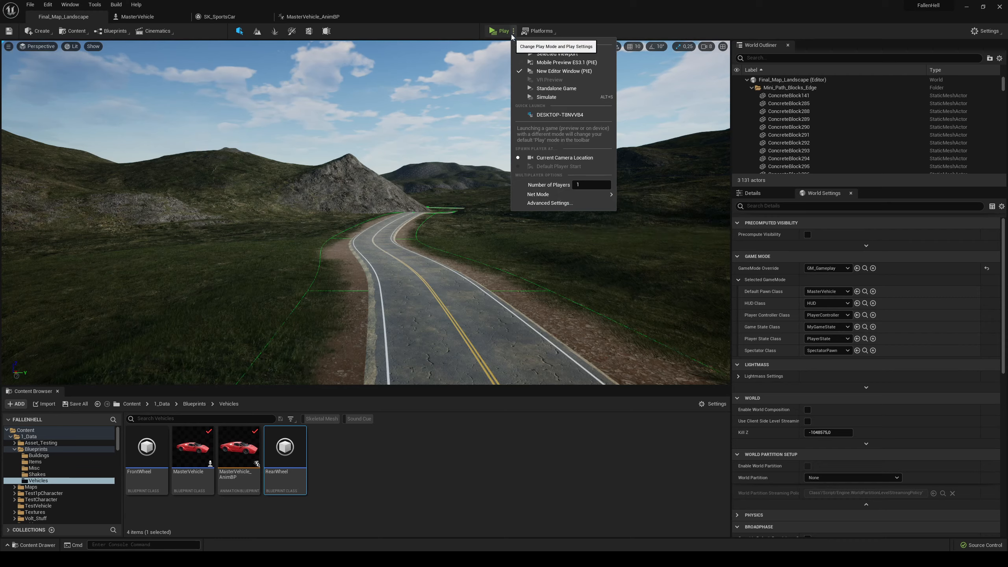
right_drag(411, 178, 424, 184)
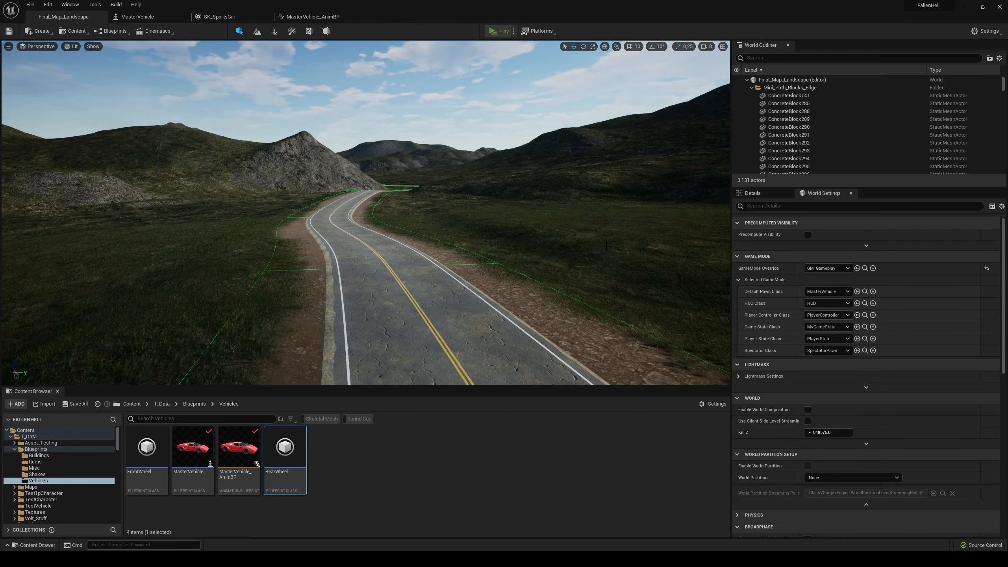
key(alt+p)
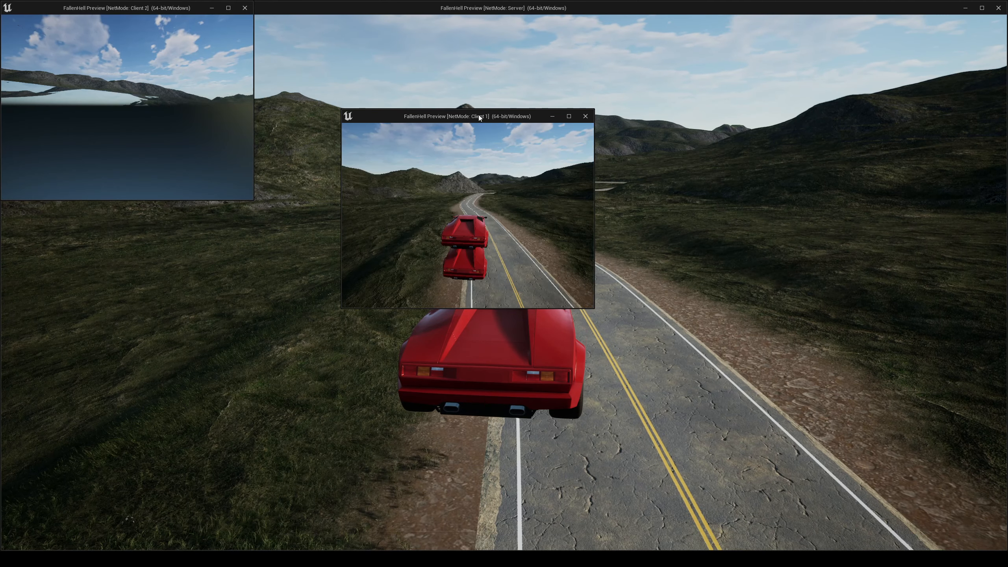
- Shrink the server preview window and arrange it with both client windows so that all three are visible, driving the server car briefly
drag(479, 115, 837, 93)
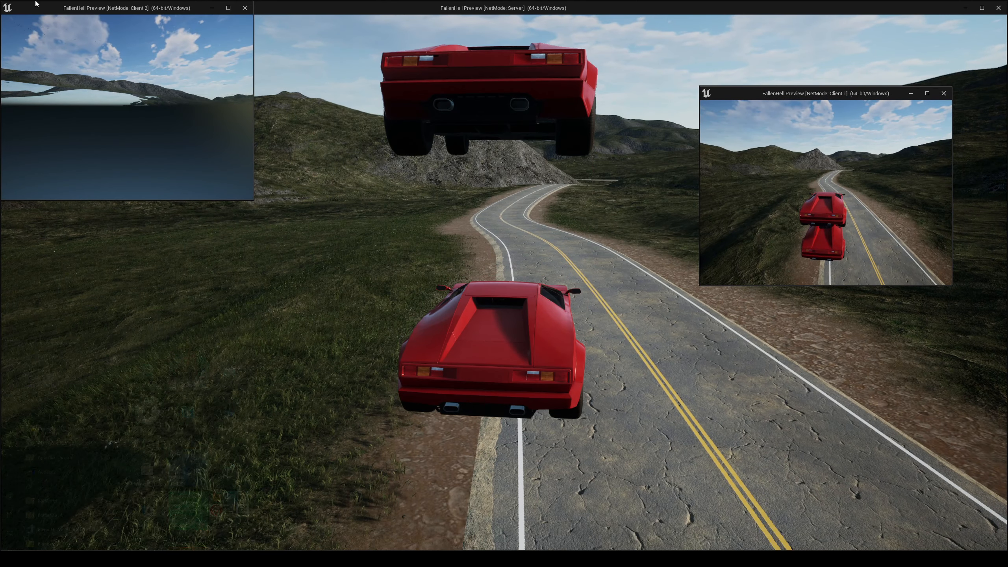
drag(96, 9, 161, 59)
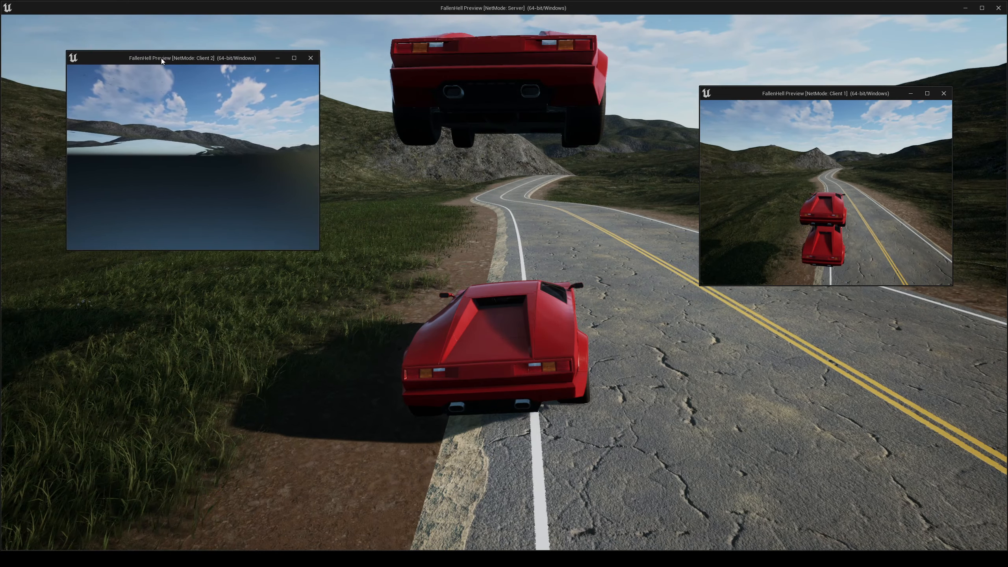
click(513, 278)
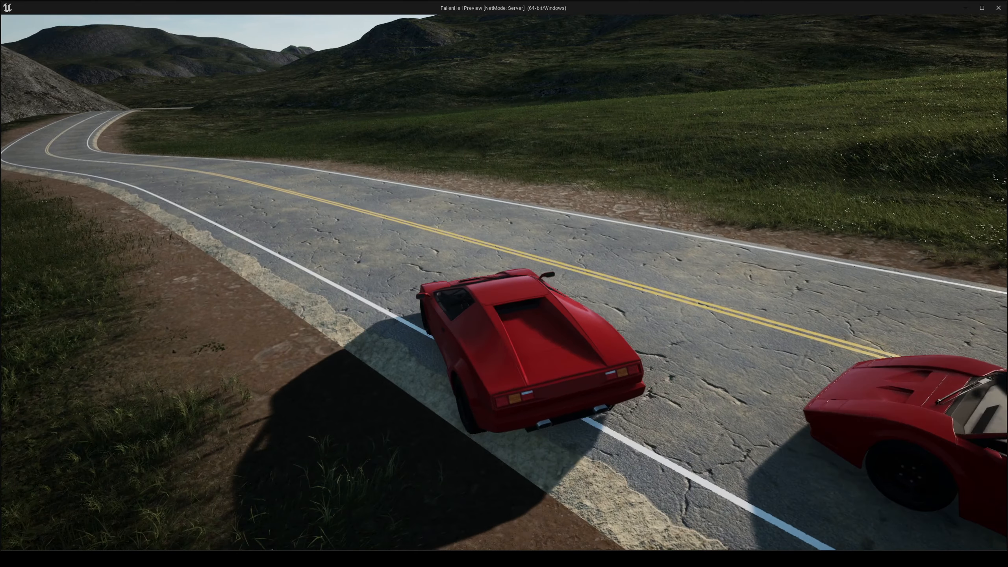
key(super)
drag(524, 7, 362, 177)
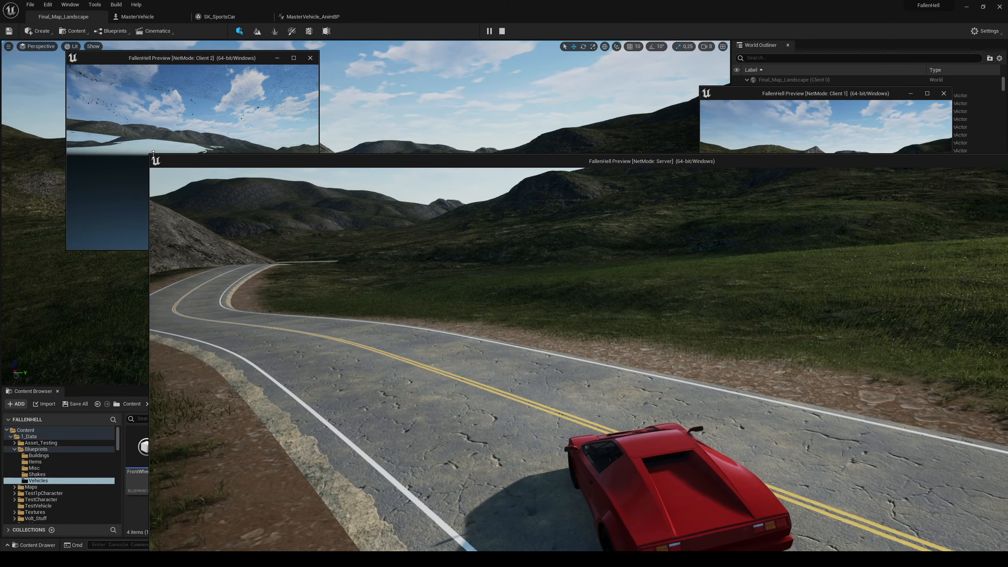
drag(149, 154, 582, 372)
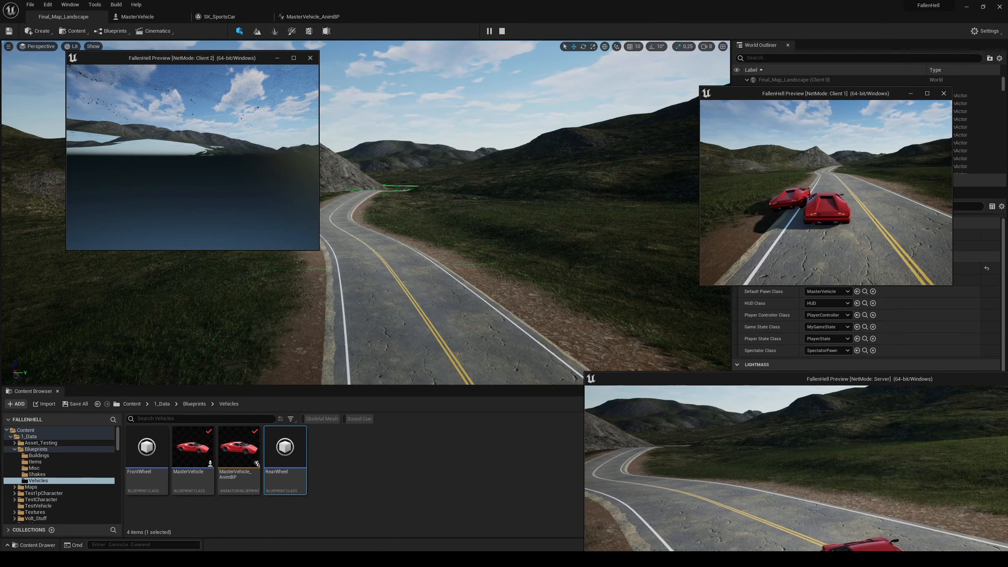
key(super)
drag(764, 381, 386, 175)
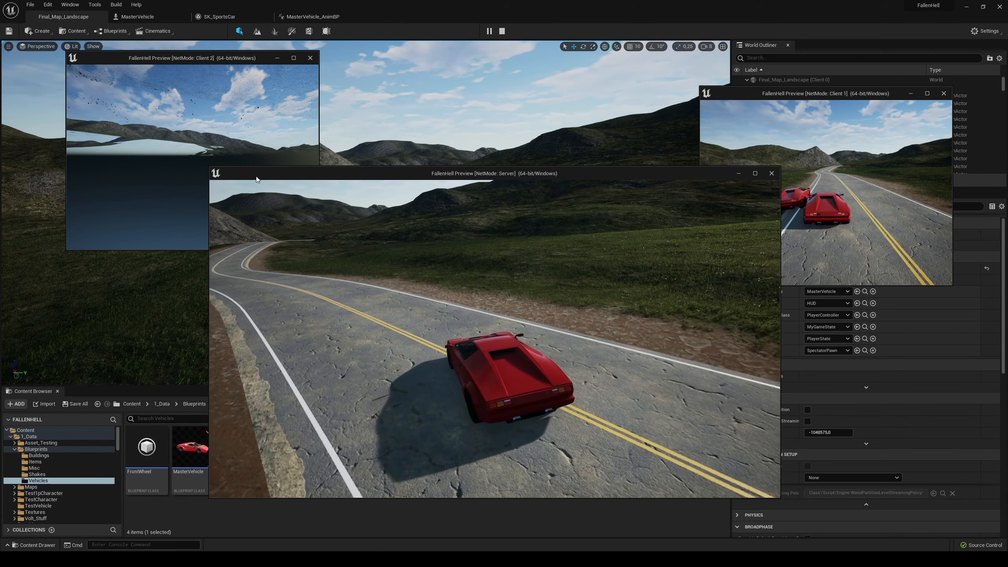
drag(208, 167, 300, 253)
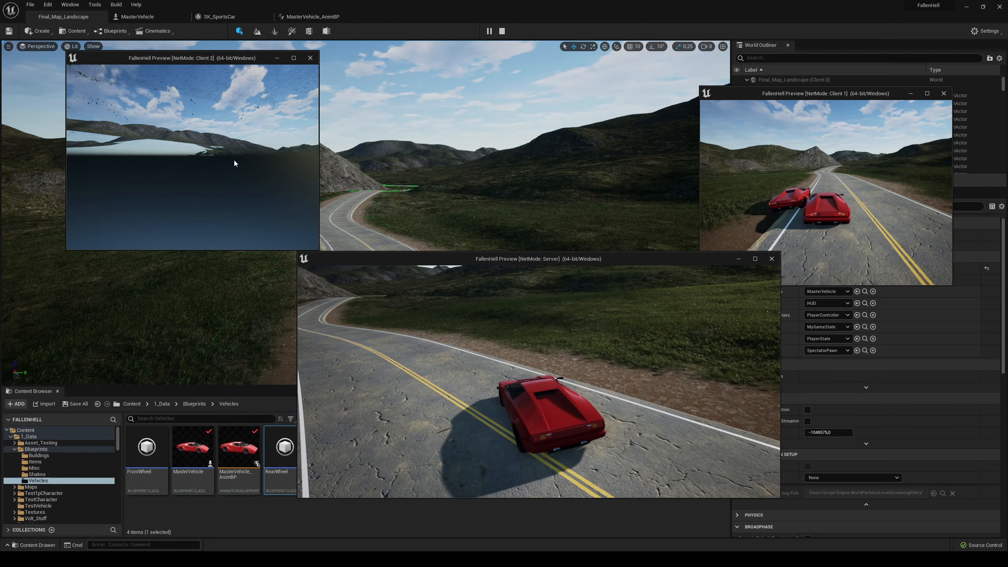
- Drive the Client 1 car and the server car in turn to compare their movement across the previews, and end the session
click(839, 210)
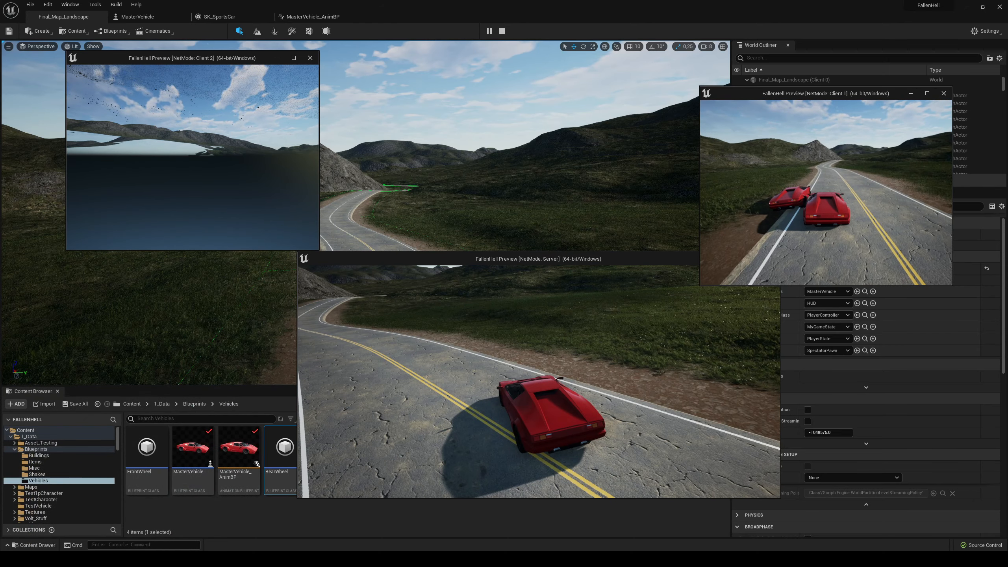
key(w)
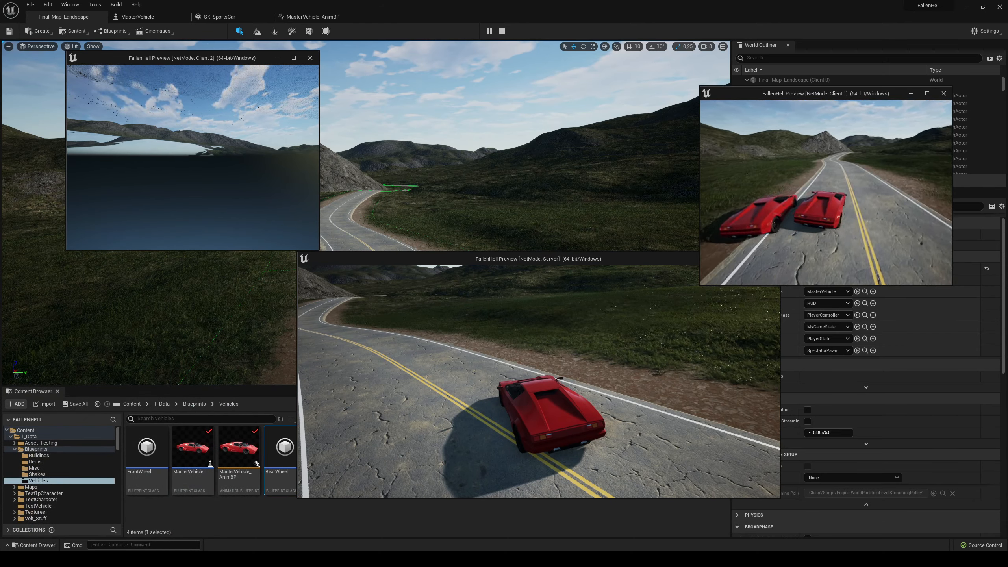
key(w)
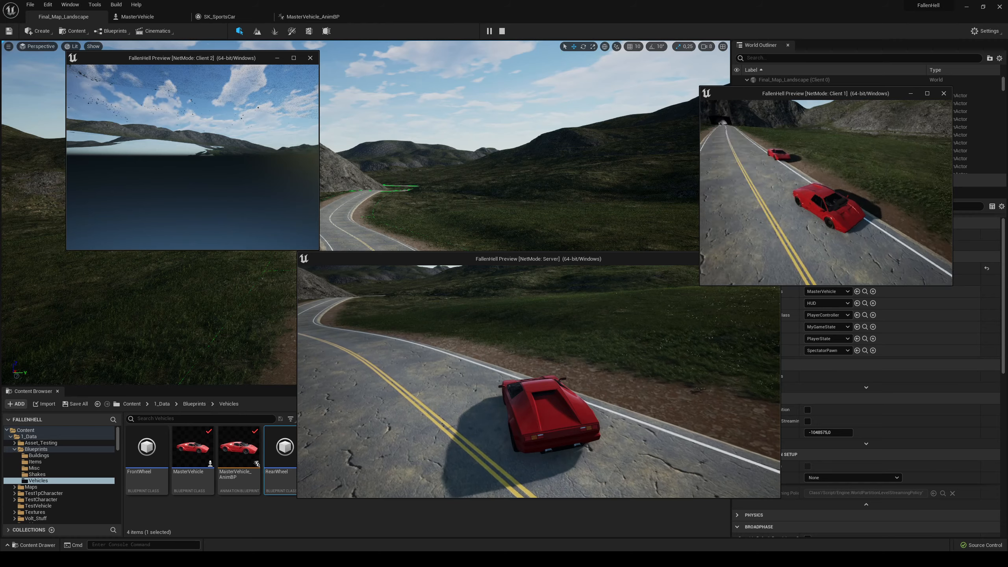
key(super)
click(607, 352)
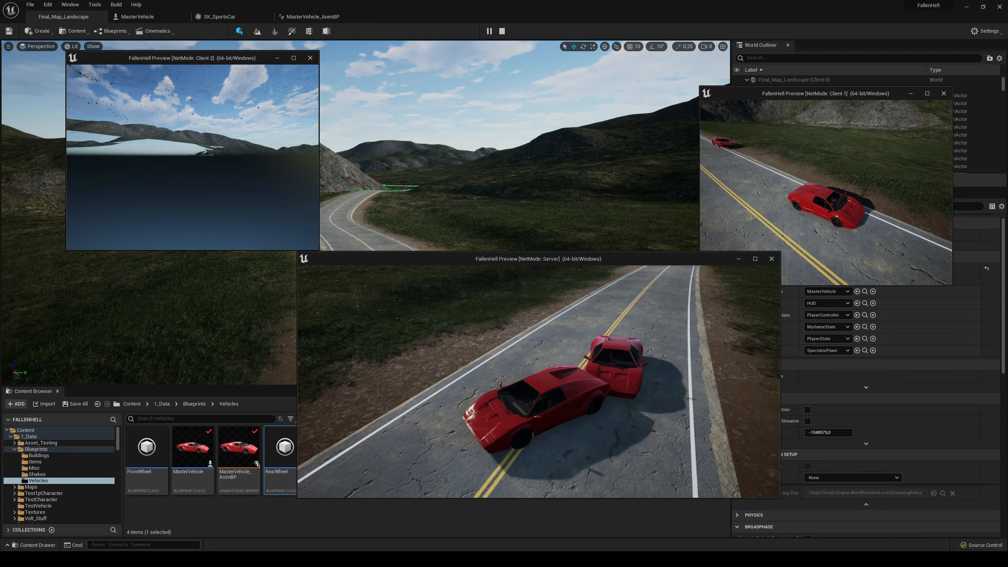
key(w)
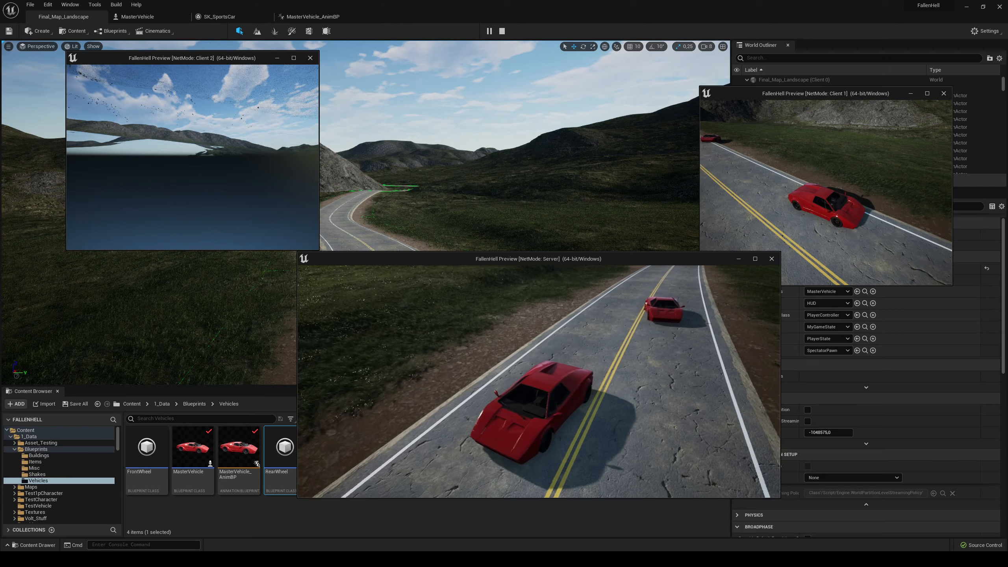
key(Escape)
- Enable Replicate Movement in MasterVehicle's class defaults, and compile and save the blueprint
click(152, 14)
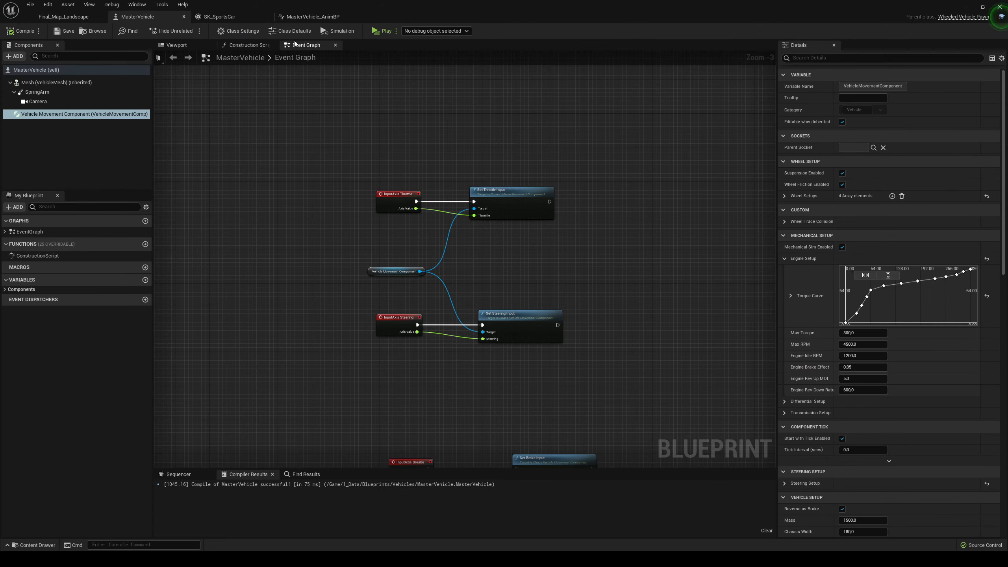
click(288, 32)
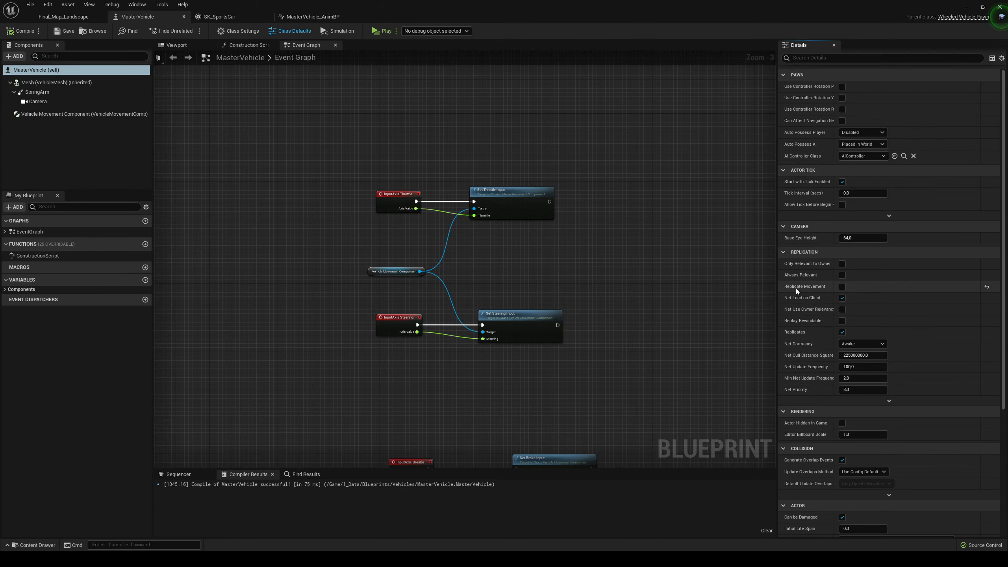
click(844, 286)
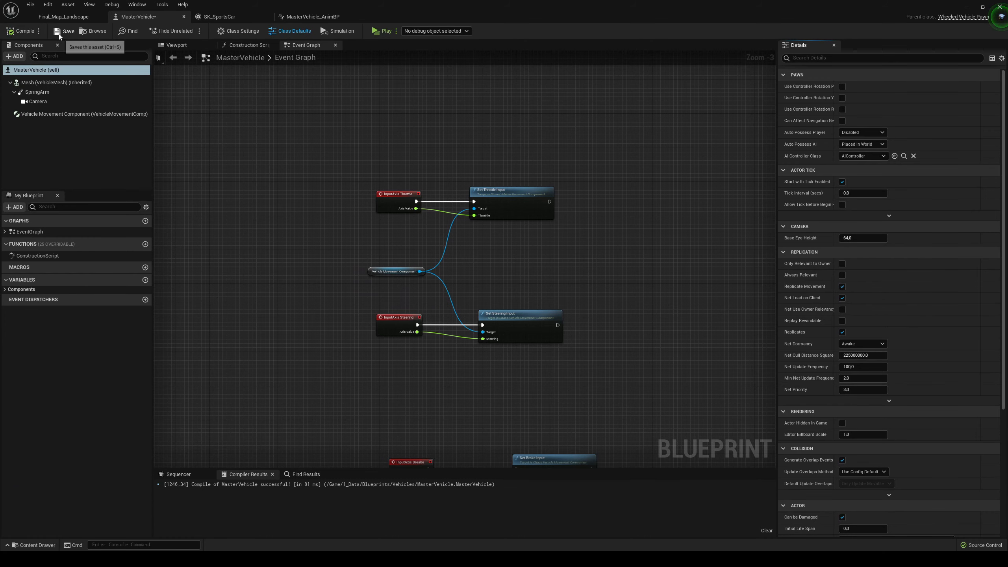
- Return to the Final_Map_Landscape level, set the Number of Players to 2 and start the play session
click(64, 16)
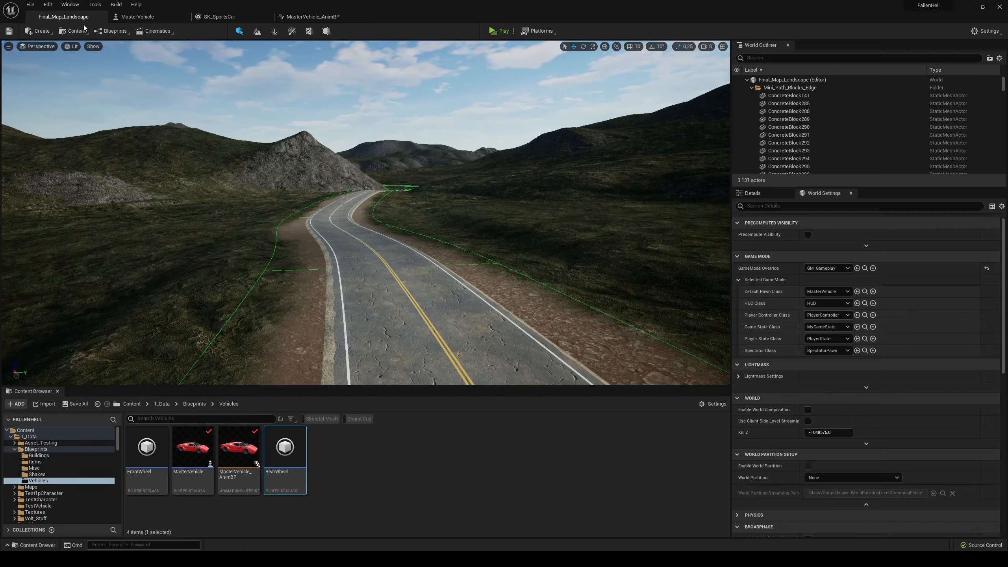
click(513, 31)
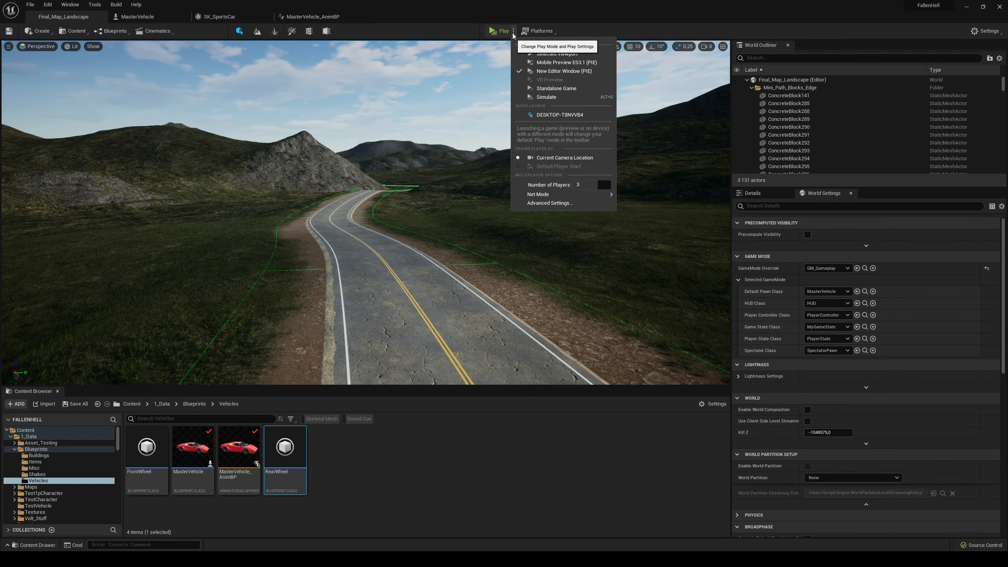
click(592, 182)
text(2)
click(496, 34)
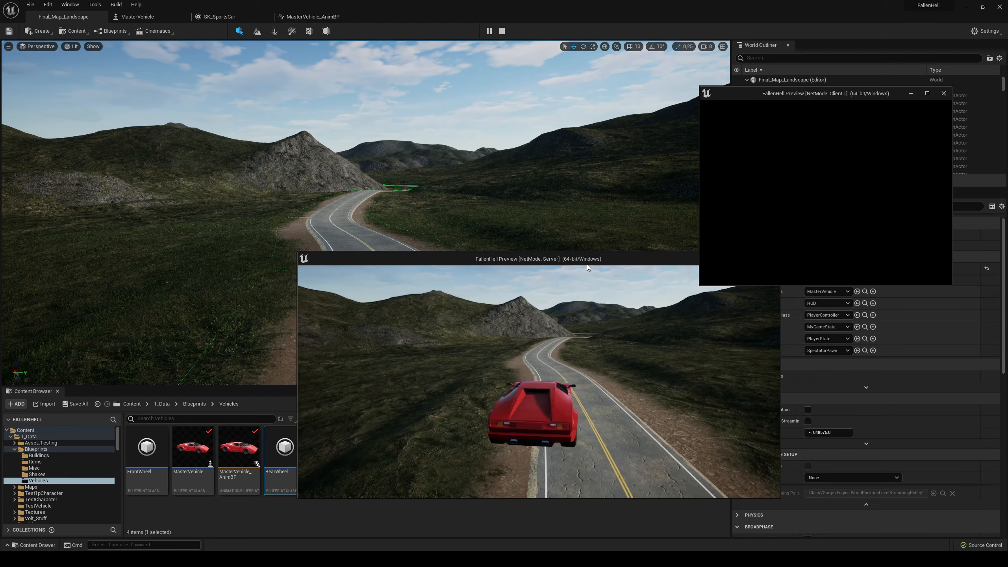
- Move the server preview clear of Client 1, test drive both cars to check movement replication, and maximize the Client 1 preview
drag(558, 258, 458, 205)
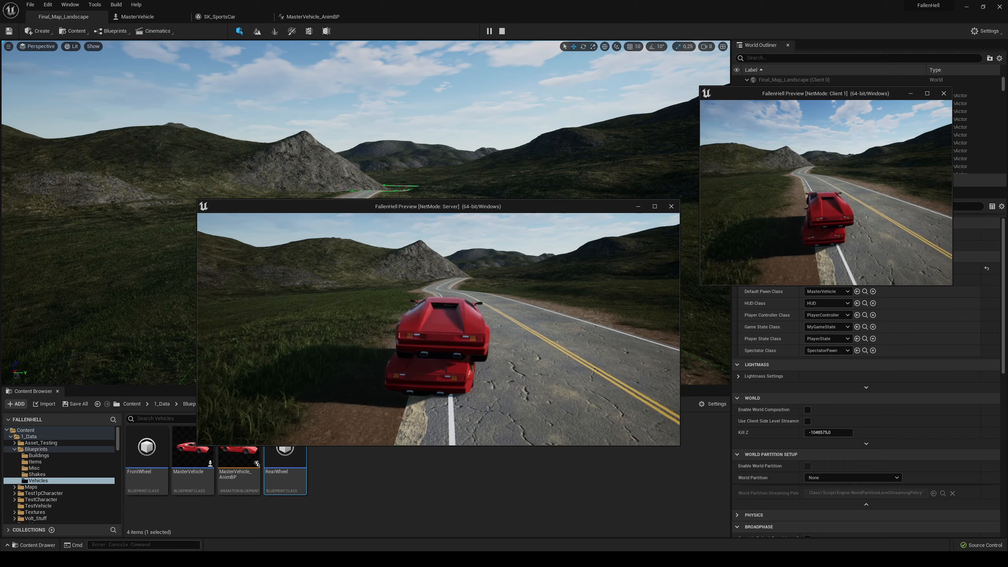
click(595, 297)
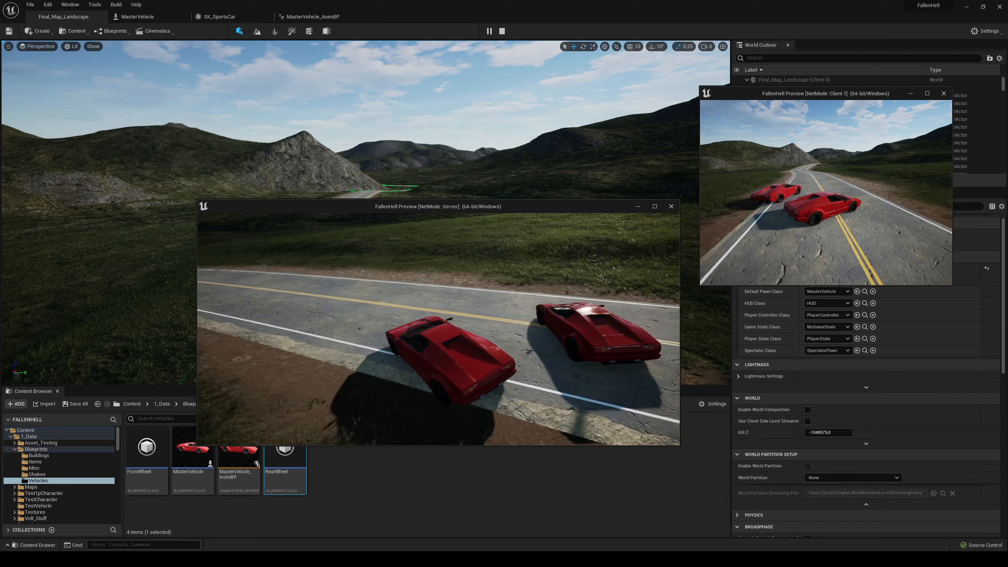
click(848, 218)
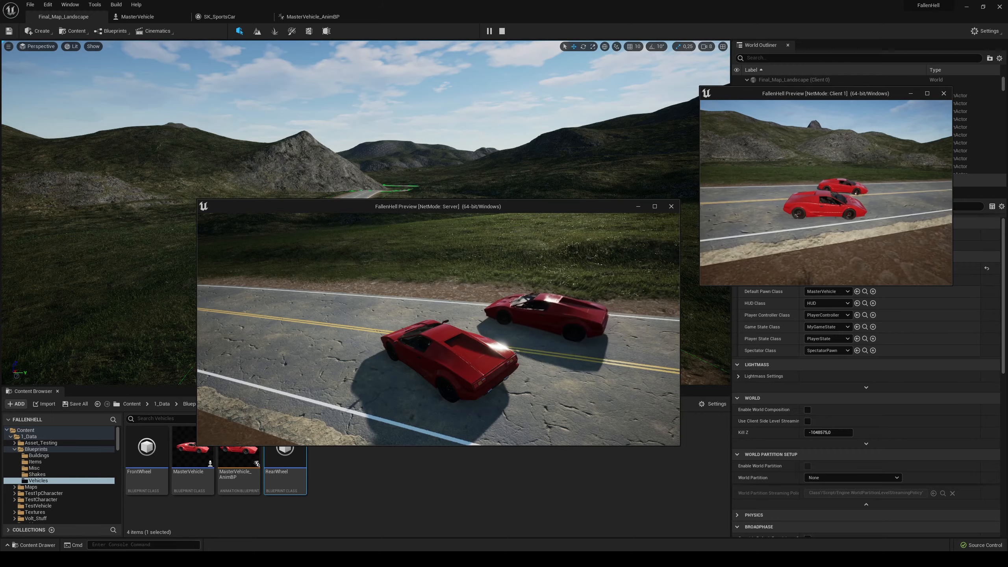
click(926, 94)
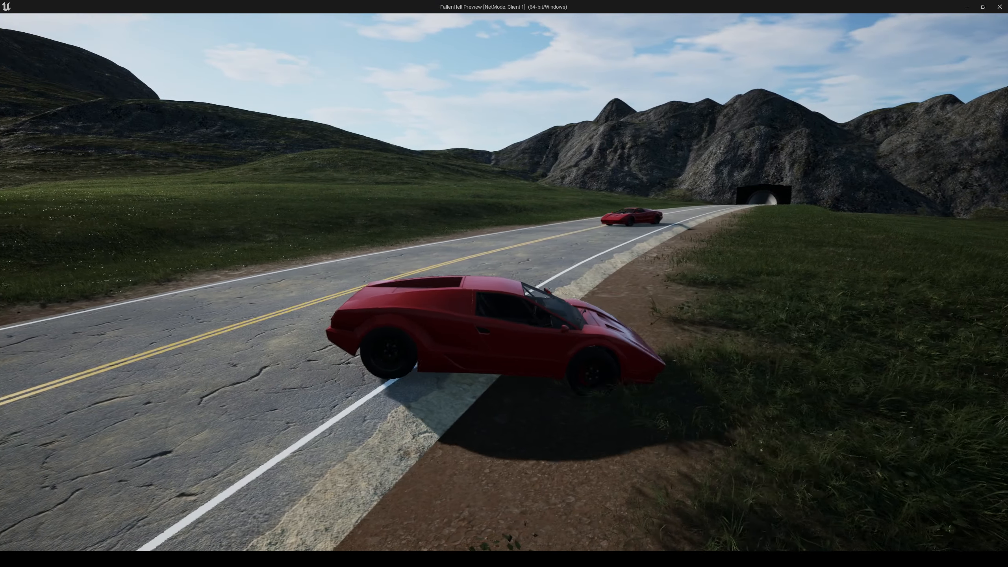
- Test drive the Client 1 car across the road and grass around the server car, and end the play session
key(w)
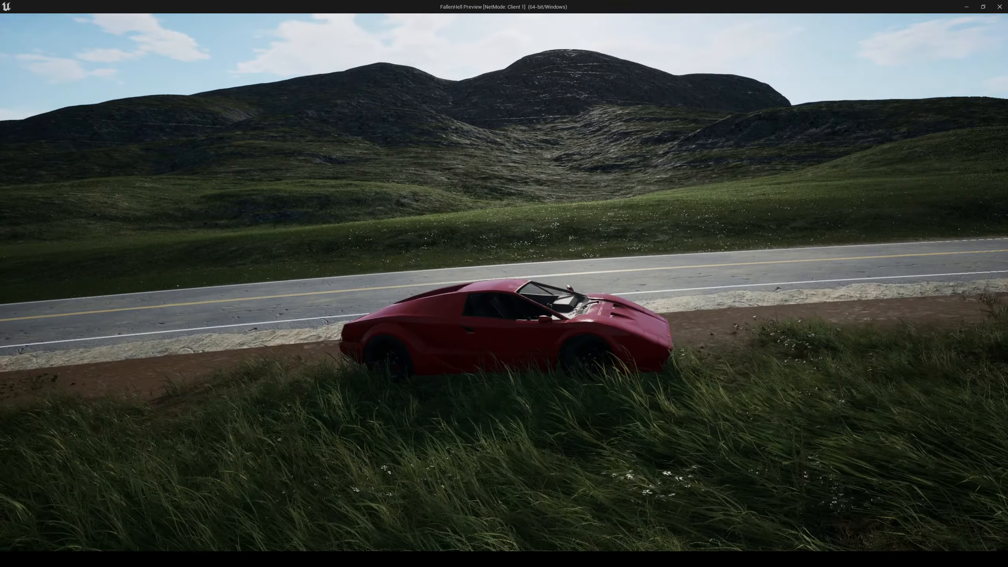
key(w)
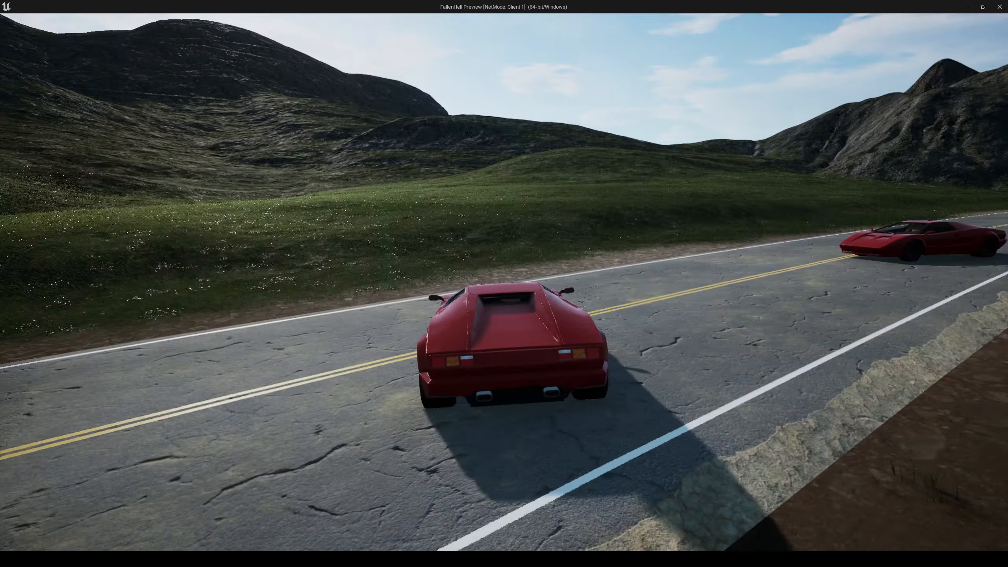
key(a)
key(w)
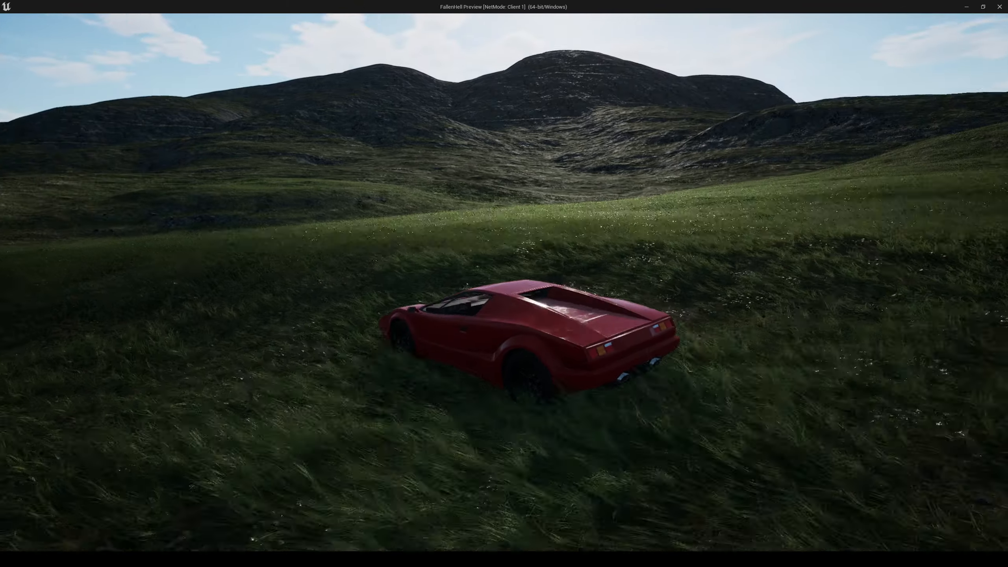
key(w)
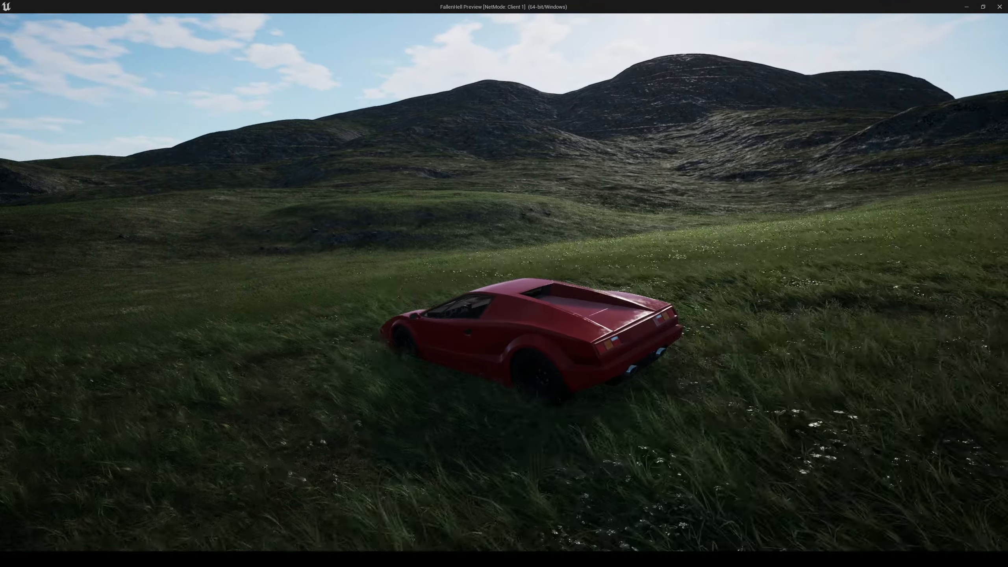
key(w)
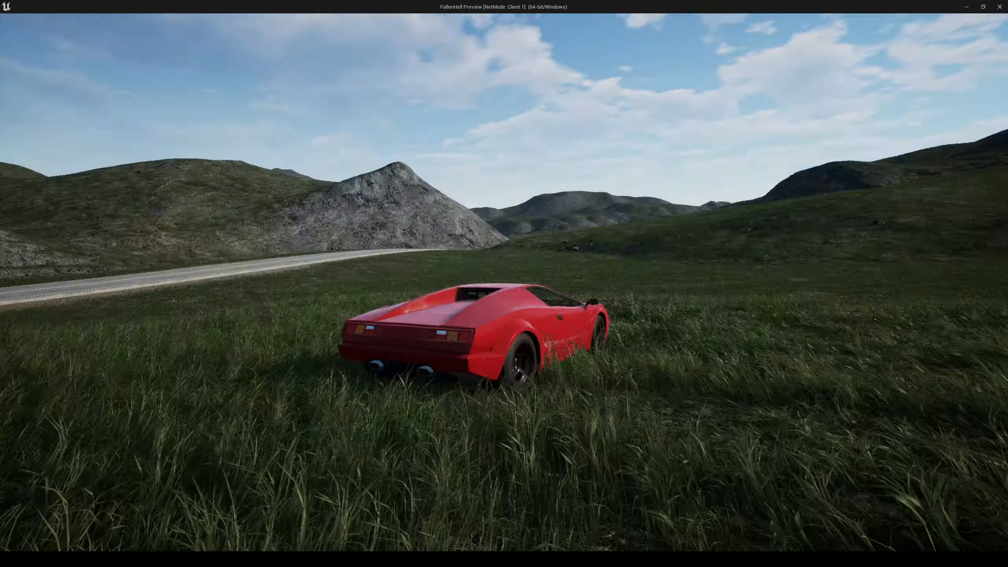
key(w)
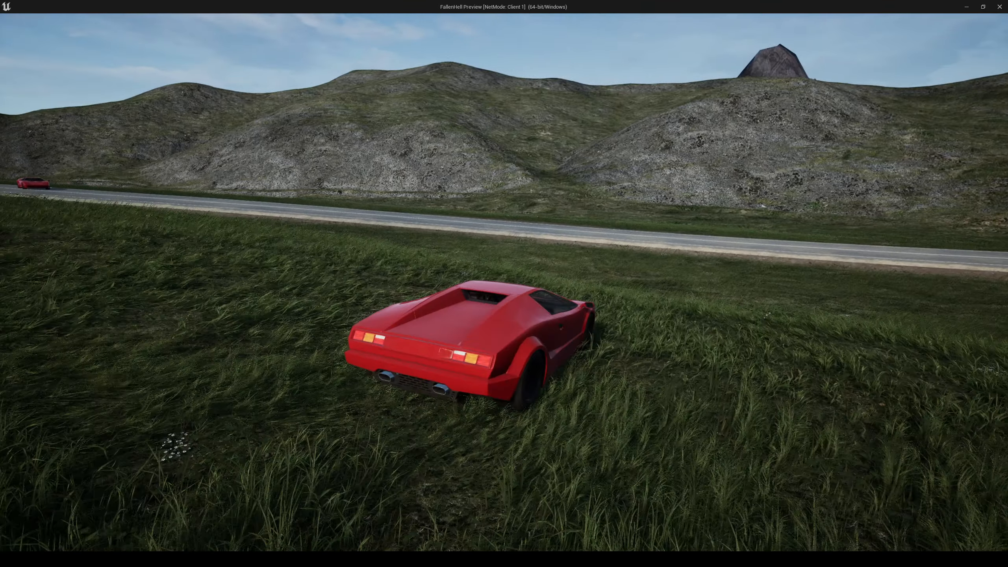
key(w)
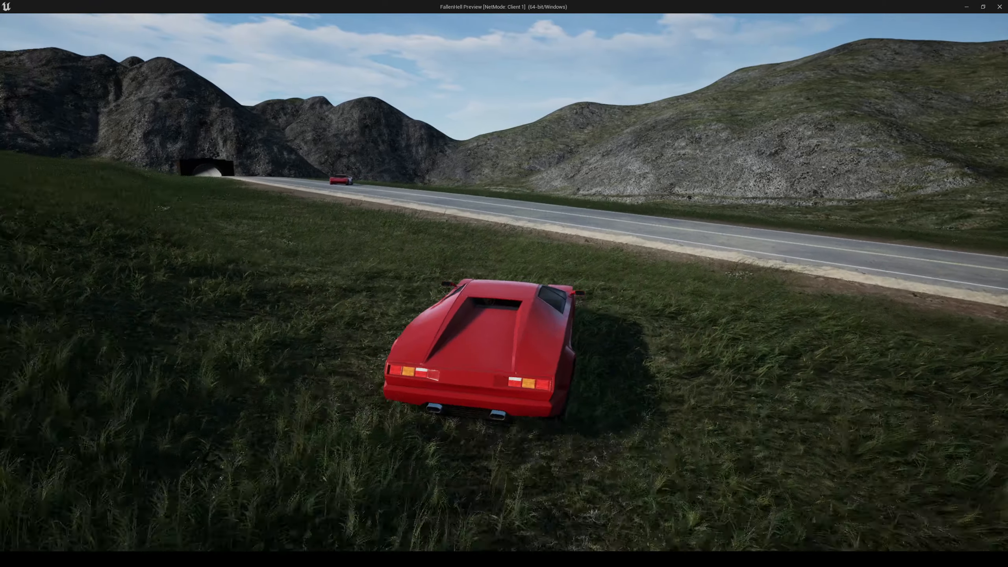
key(w)
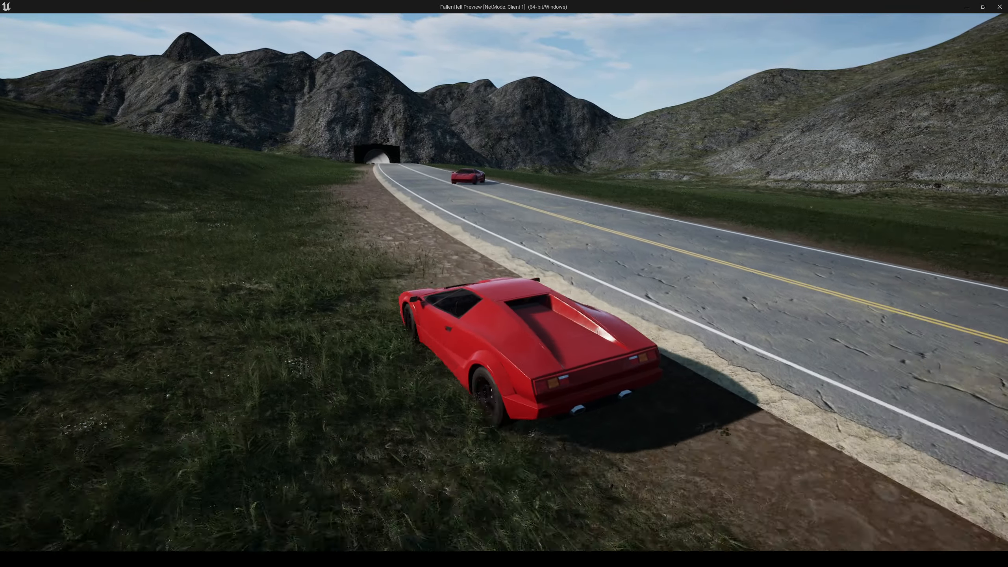
key(Escape)
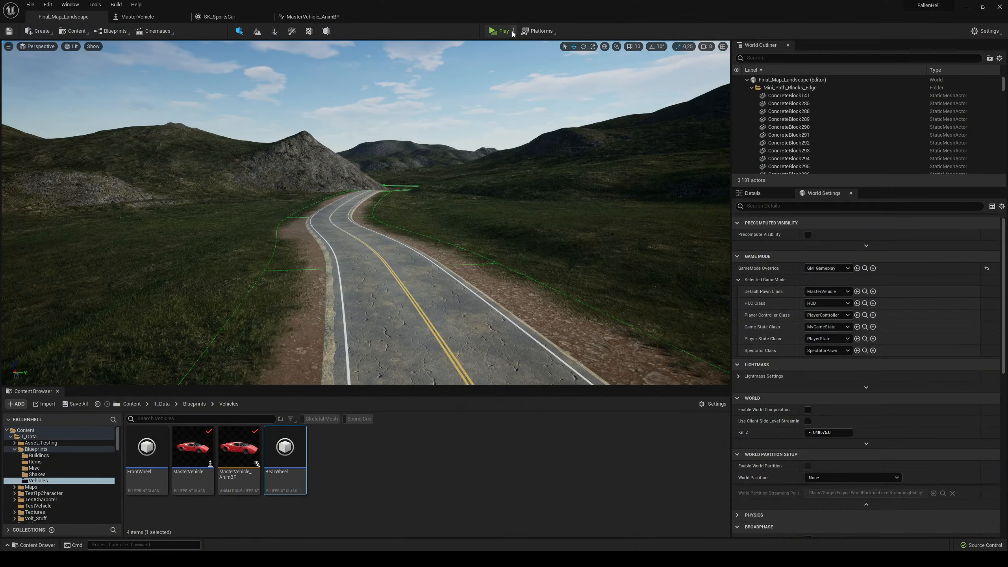
- Set the multiplayer Net Mode to Play As Client and start the play session
click(512, 31)
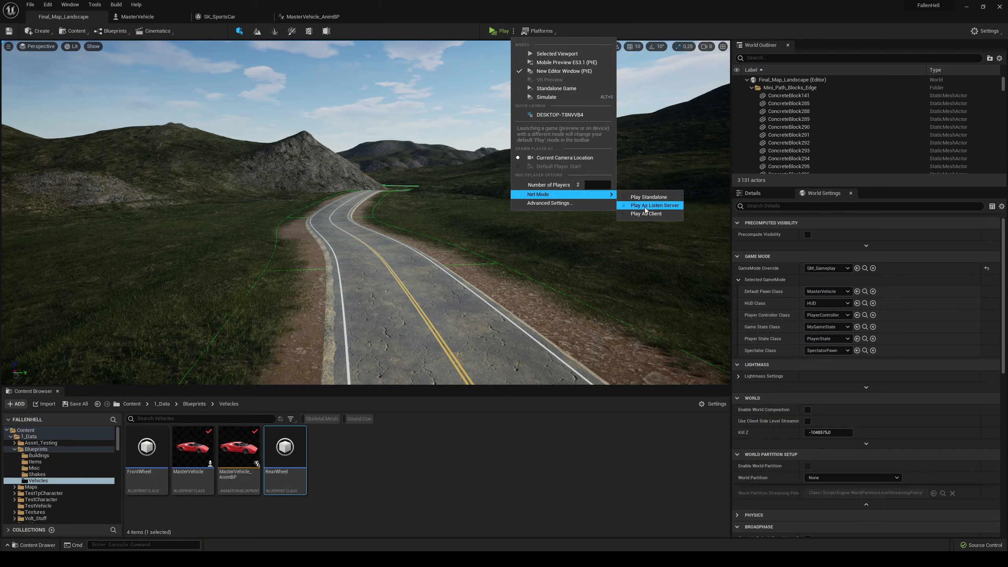
click(654, 205)
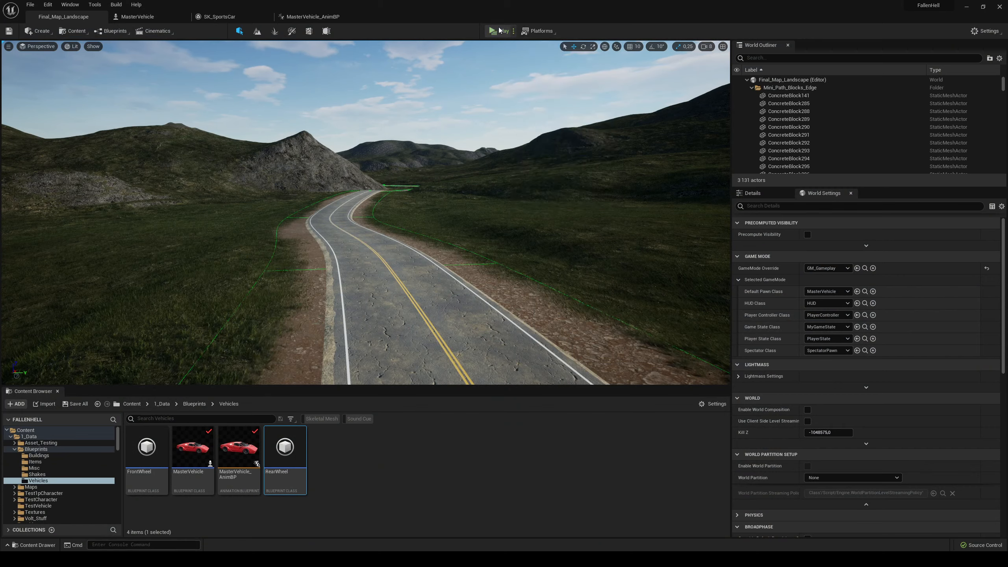
key(alt+p)
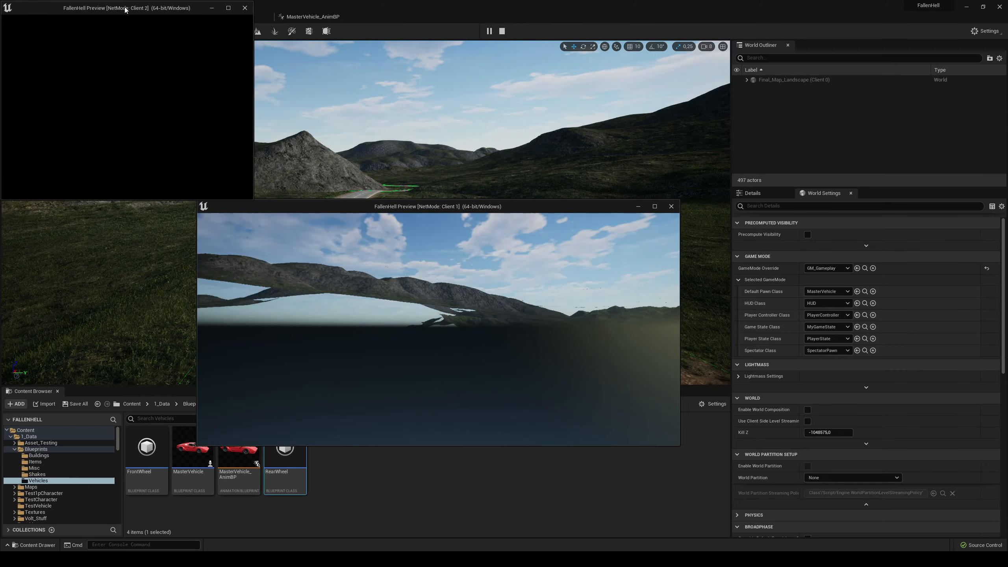
- Spread the Client 1 and Client 2 previews apart on the screen, and end the play session
drag(449, 213, 705, 204)
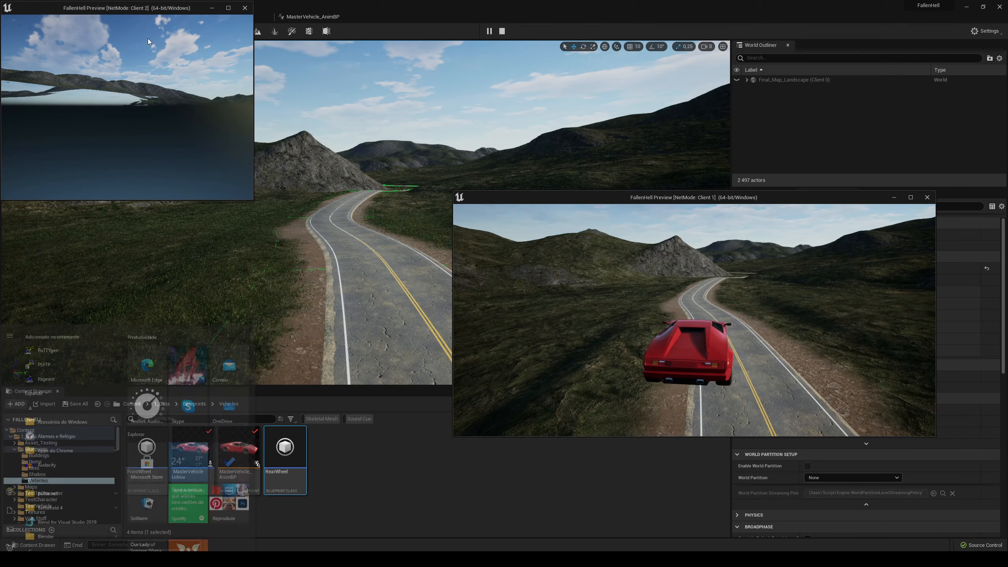
drag(121, 11, 255, 141)
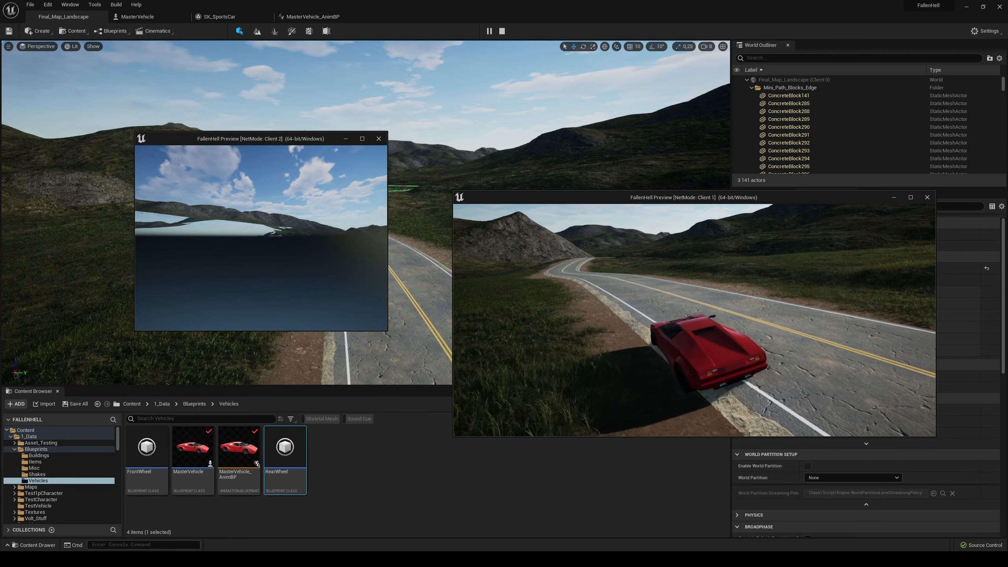
key(Escape)
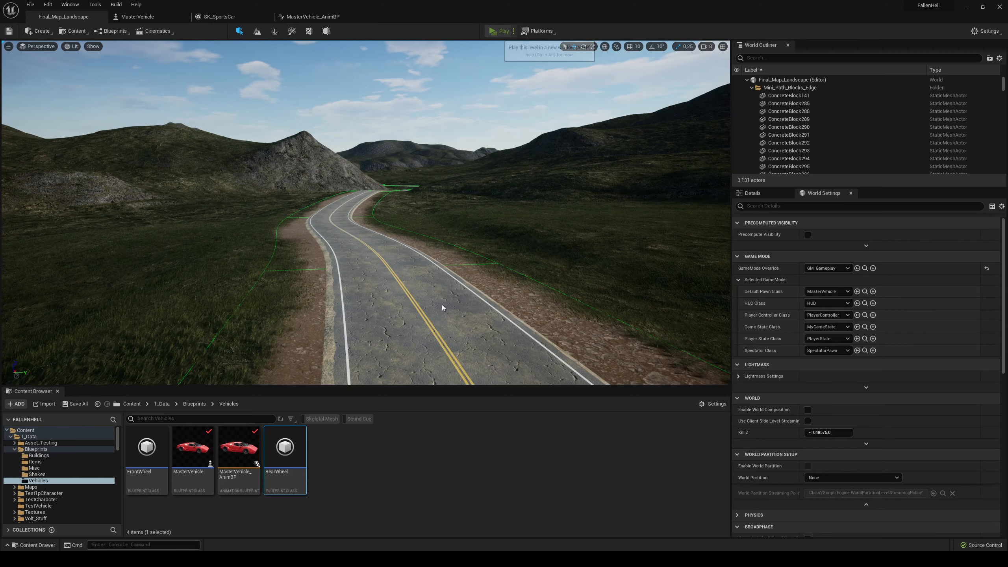
- Restart the two-client play session, move the Client 2 preview farther from Client 1, and release the mouse from the game
key(alt+p)
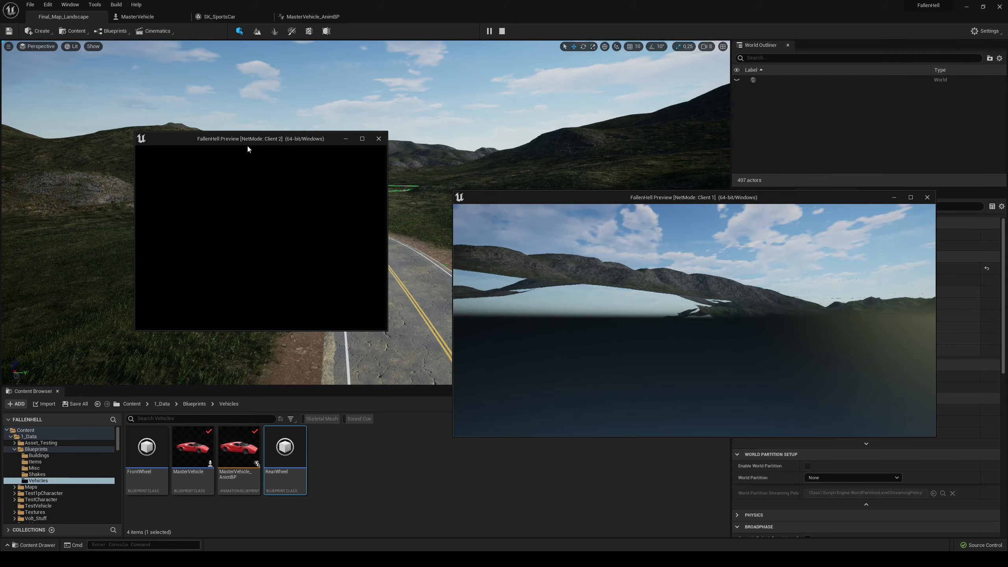
drag(248, 145, 191, 169)
click(224, 154)
key(super)
key(super)
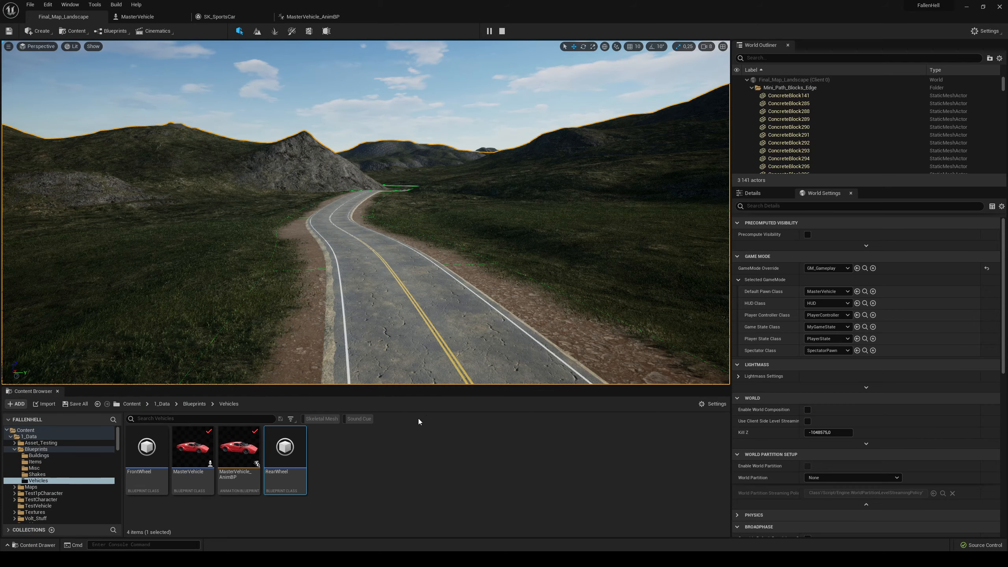
- Bring both client previews back to the front, reposition the Client 2 preview beside Client 1, and end the session
mouse_move(472, 560)
click(485, 522)
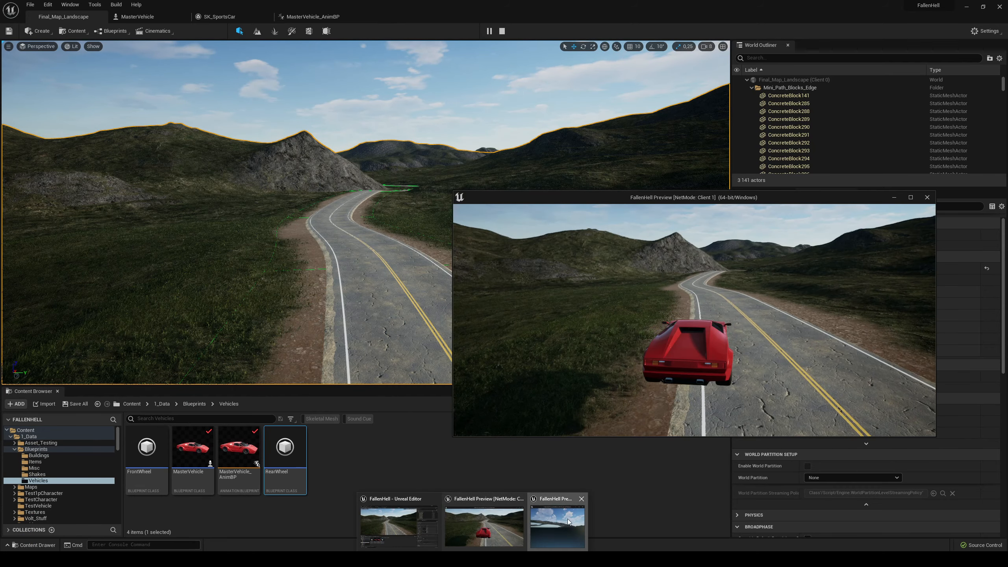
click(549, 522)
key(super)
key(super)
drag(194, 169, 164, 154)
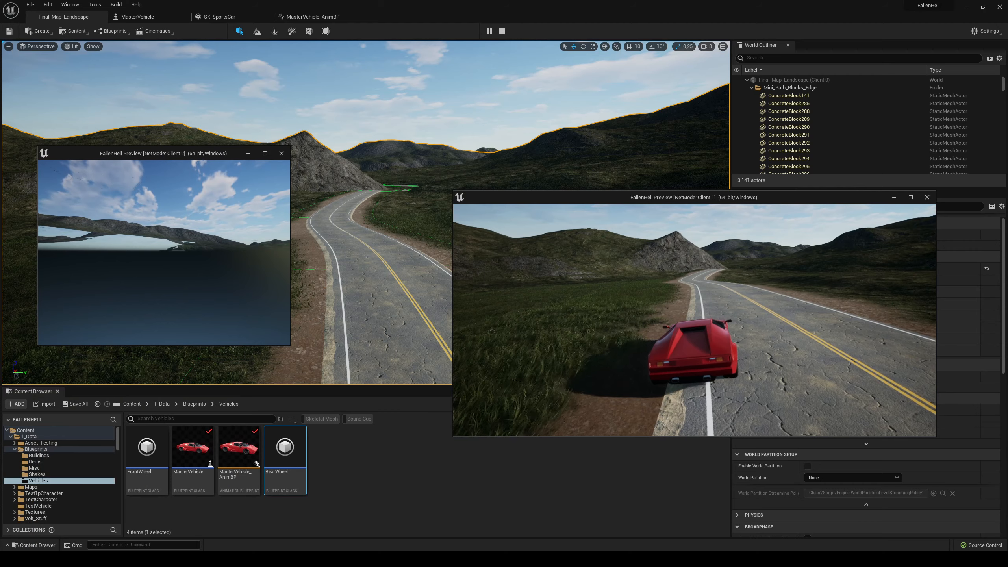
key(Escape)
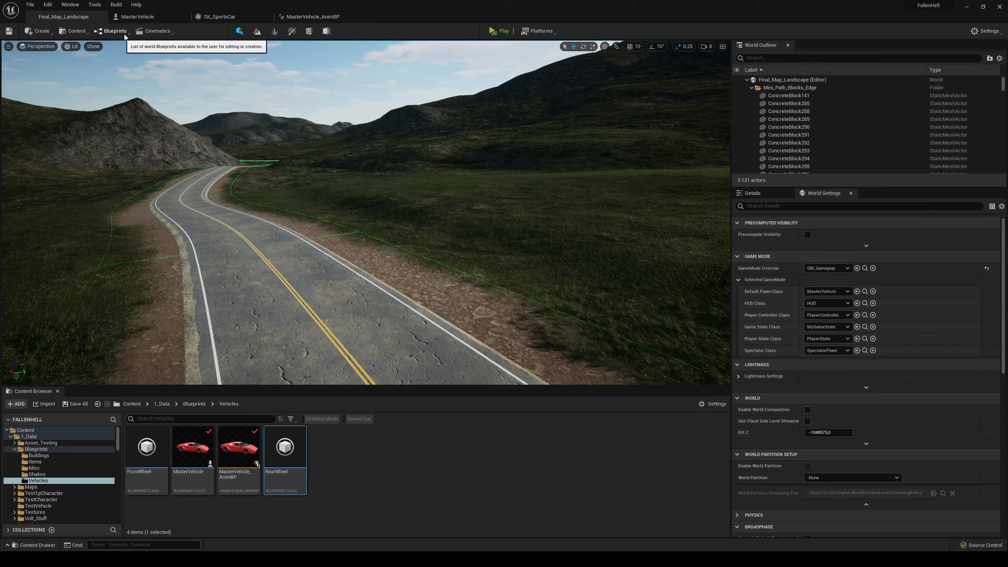
- Place a Player Start in the level and duplicate it so three are spread across the road and both grassy sides
click(41, 32)
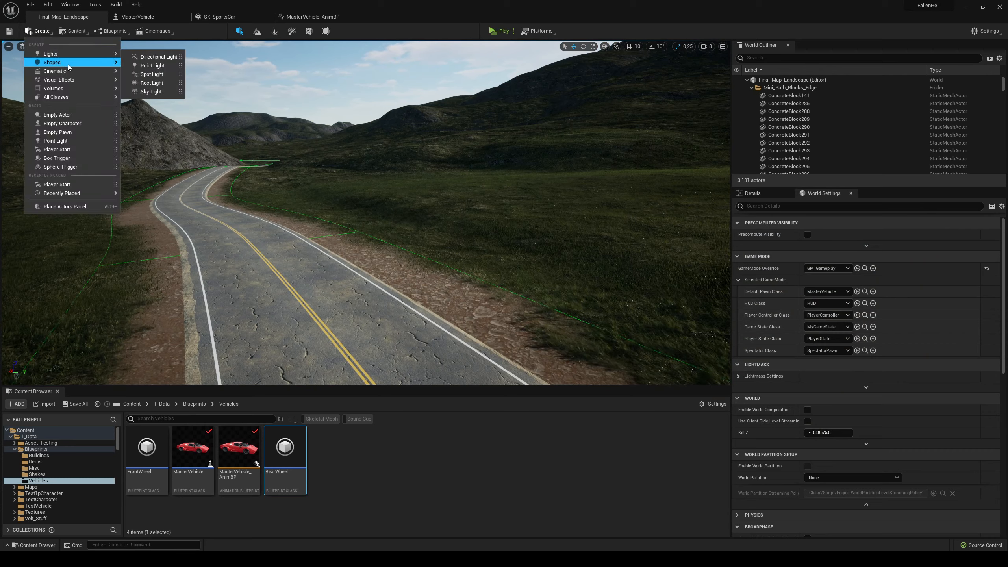
drag(57, 149, 380, 329)
right_drag(380, 330, 361, 343)
alt+drag(477, 249, 633, 257)
key(Escape)
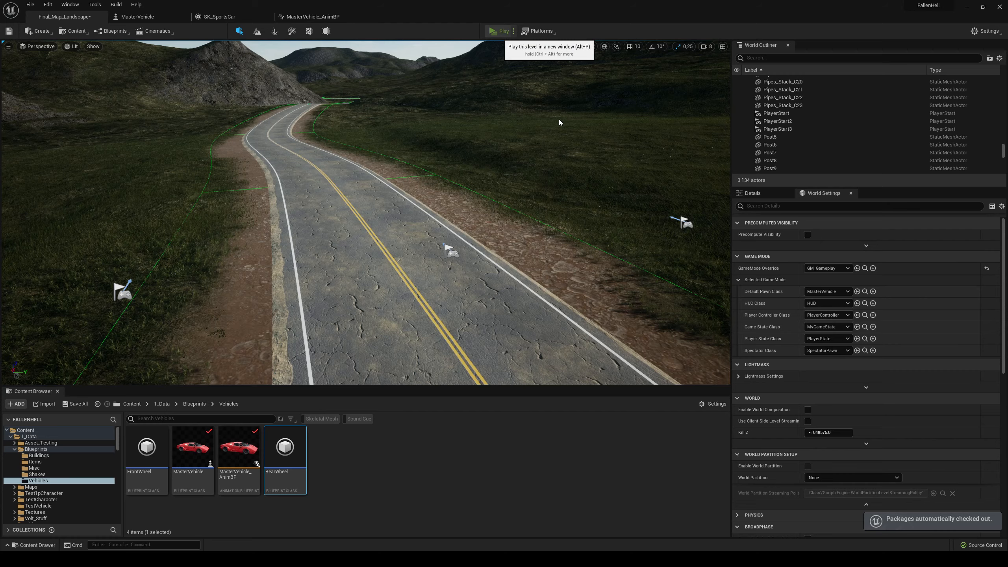
- Set players to spawn at Default Player Start and run the two-client play session
click(500, 31)
key(Escape)
click(513, 31)
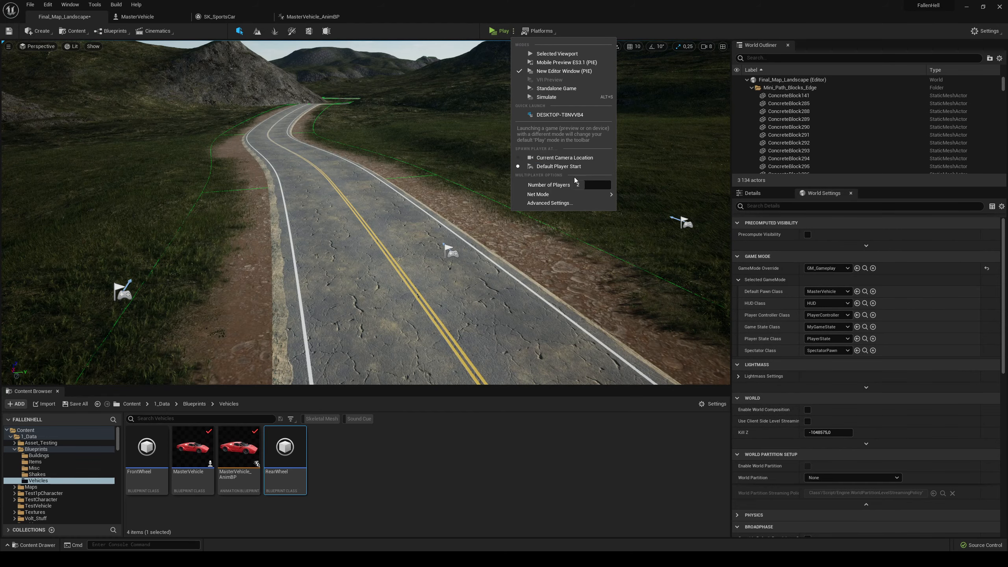
click(556, 166)
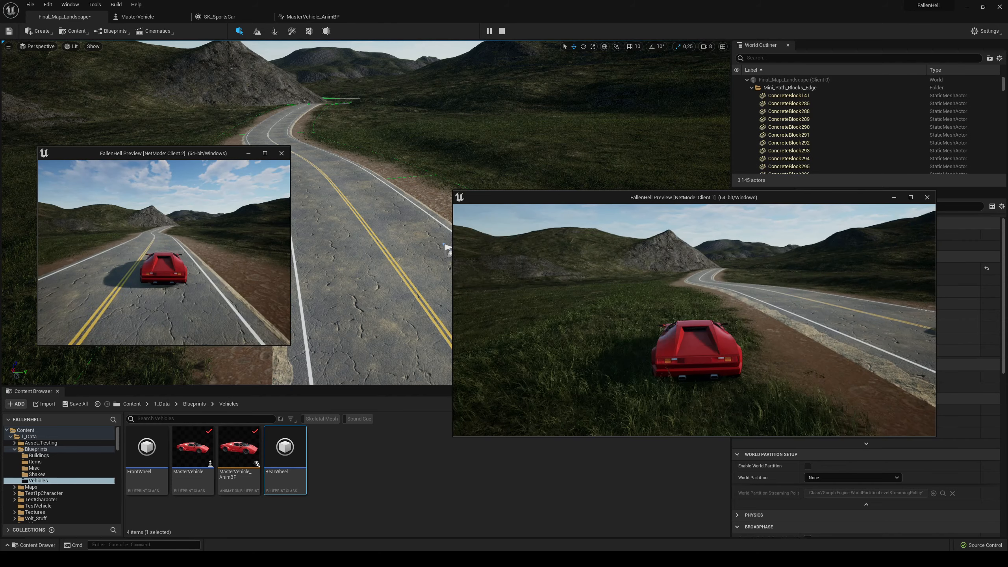
- Drive the Client 1 car forward and in reverse around Client 2's car to check movement replication, and release the mouse
key(w)
key(d)
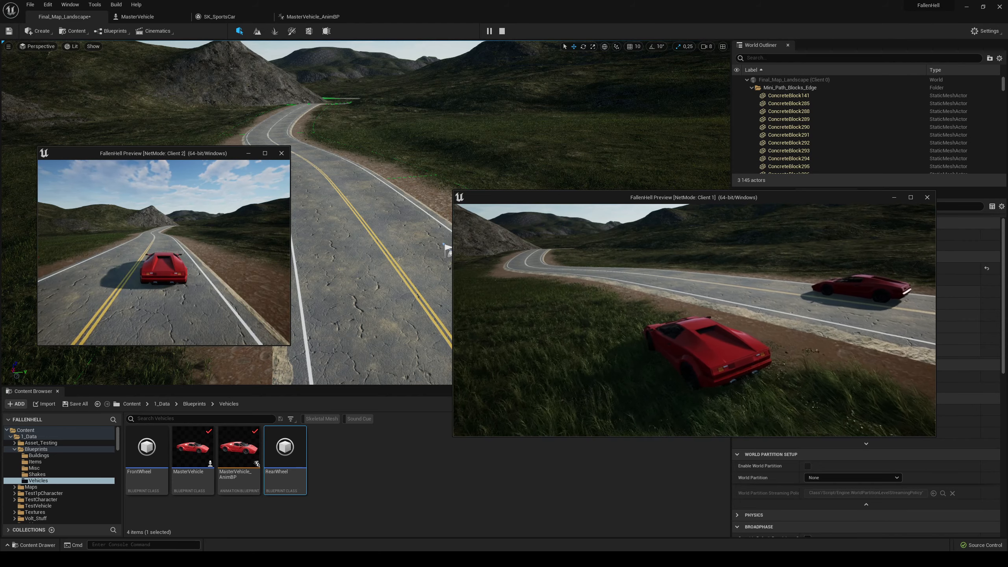
key(w)
key(d)
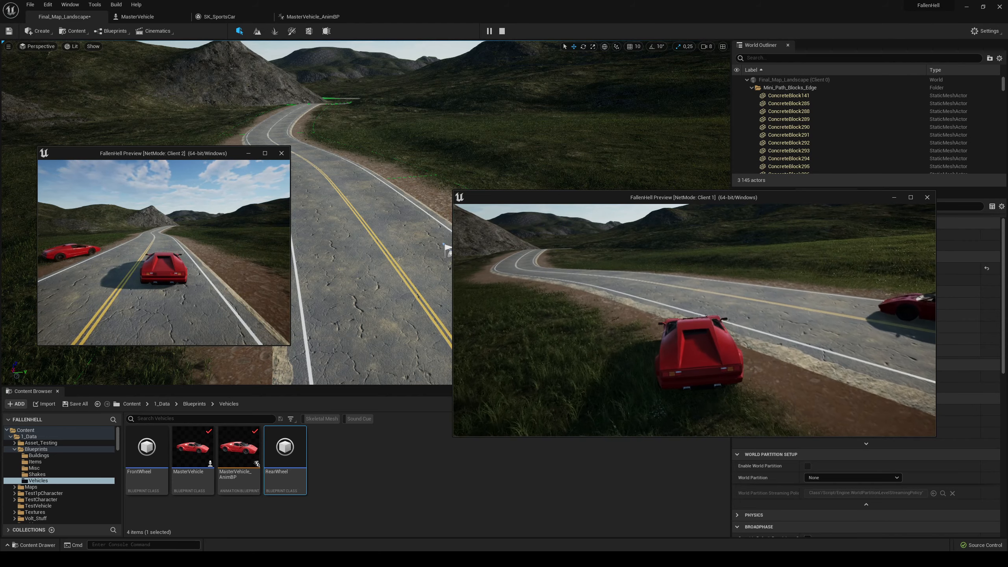
key(w)
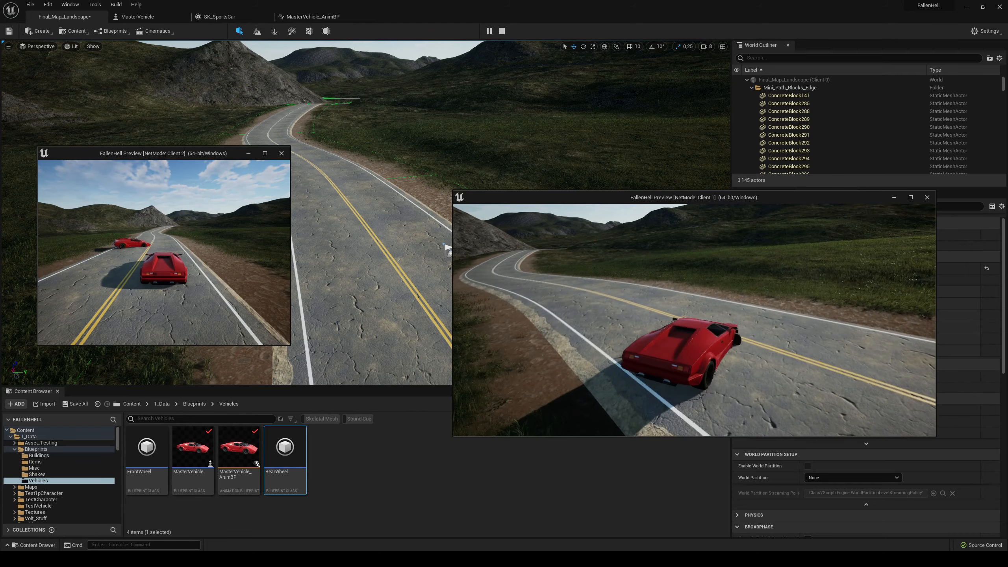
key(s)
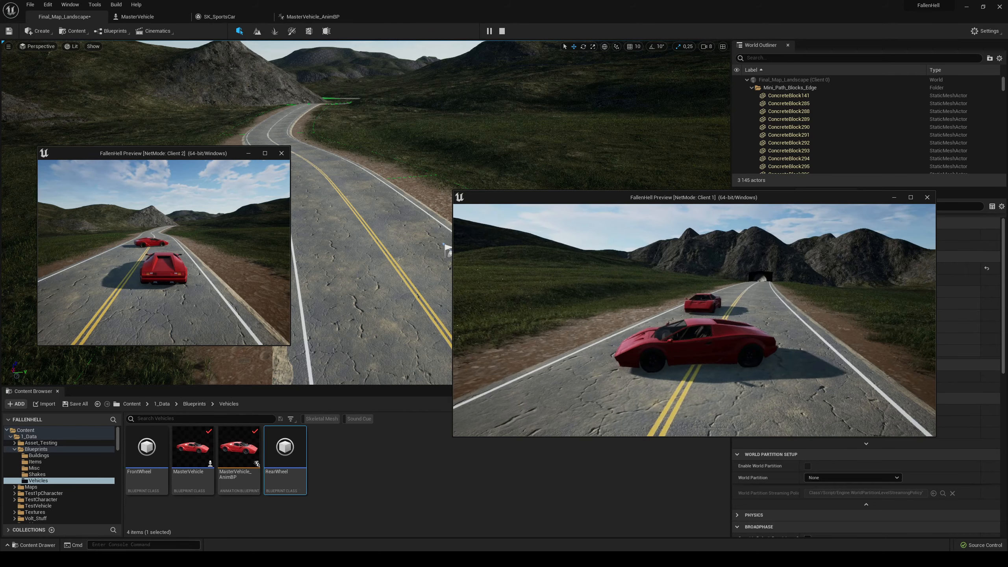
key(s)
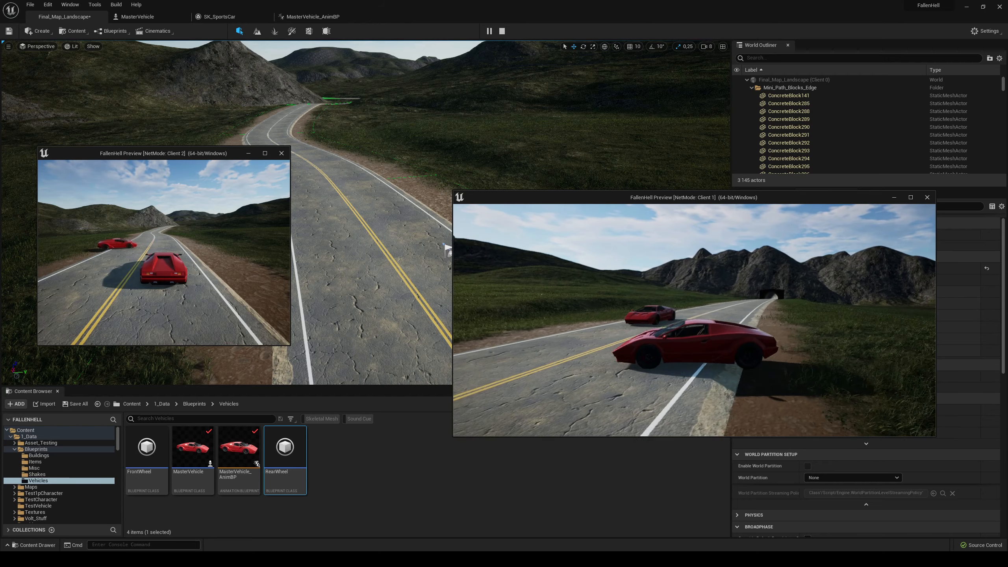
key(s)
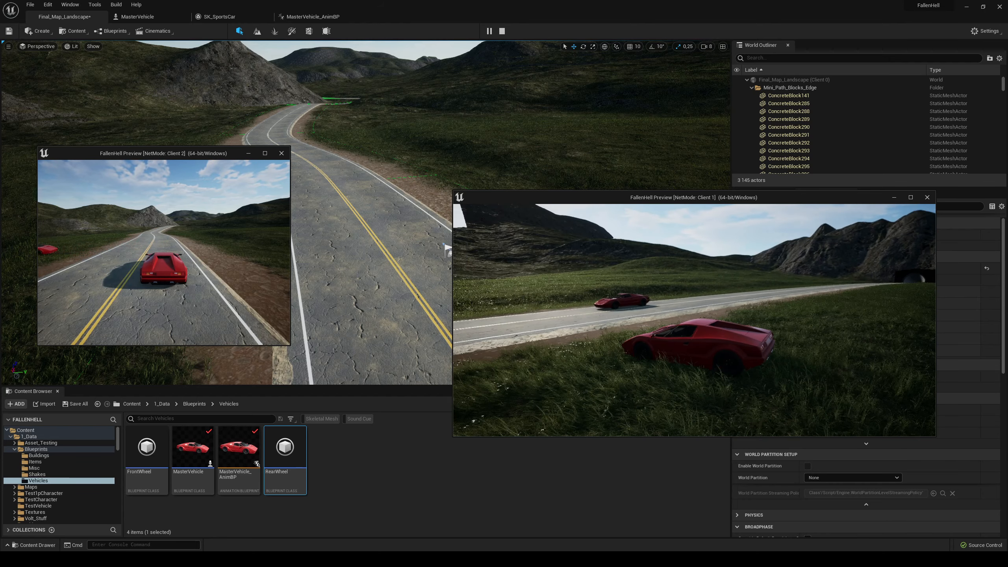
key(s)
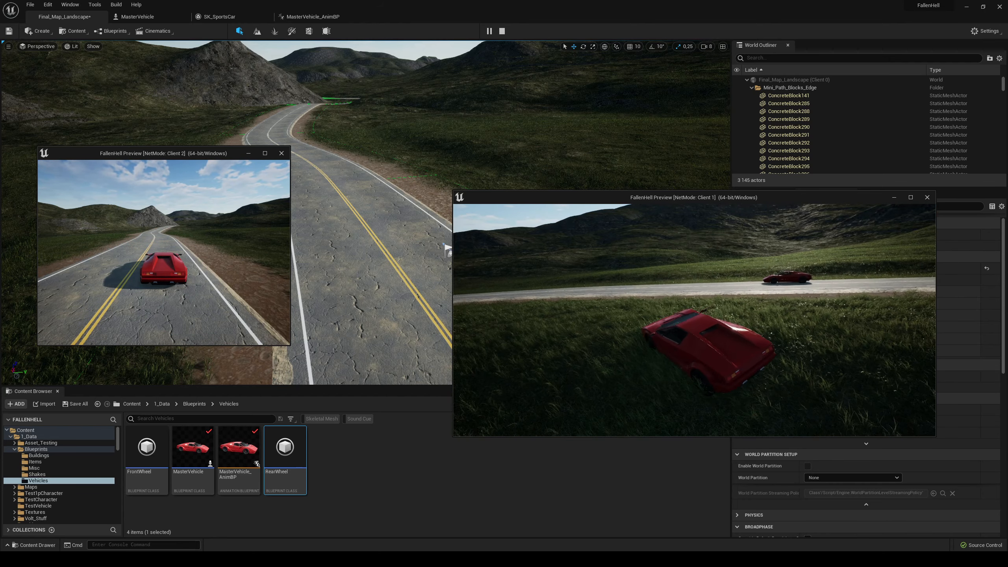
key(s)
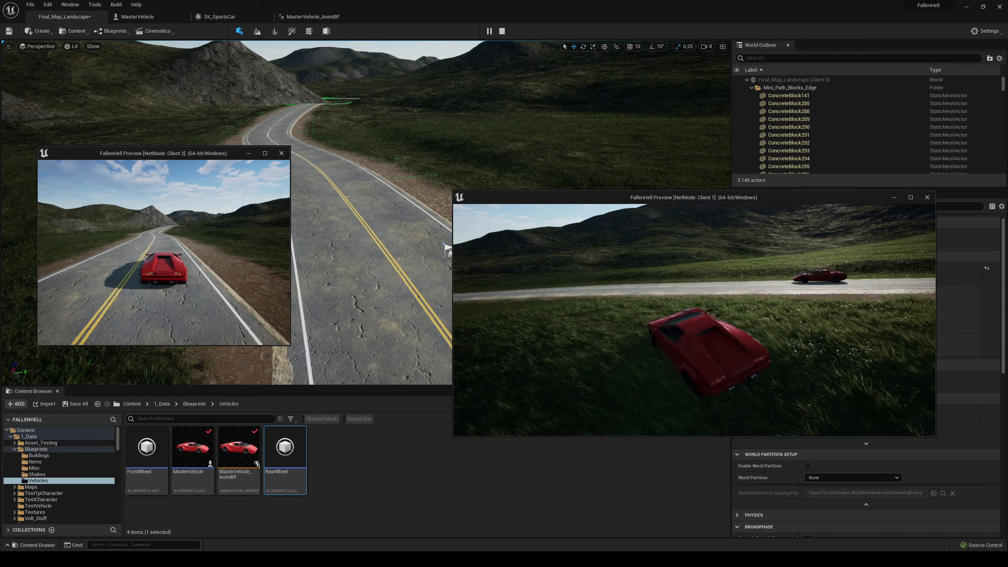
key(w)
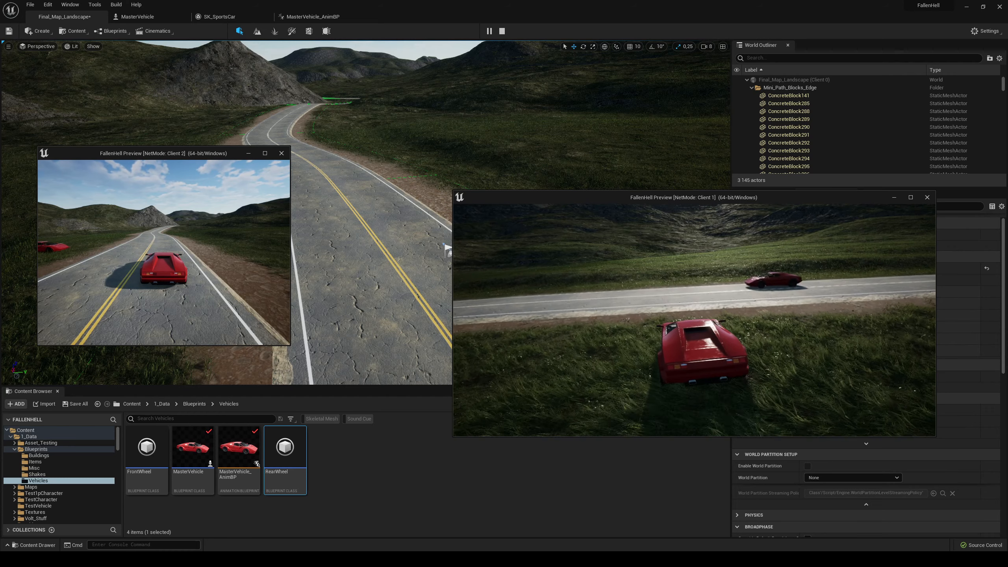
key(w)
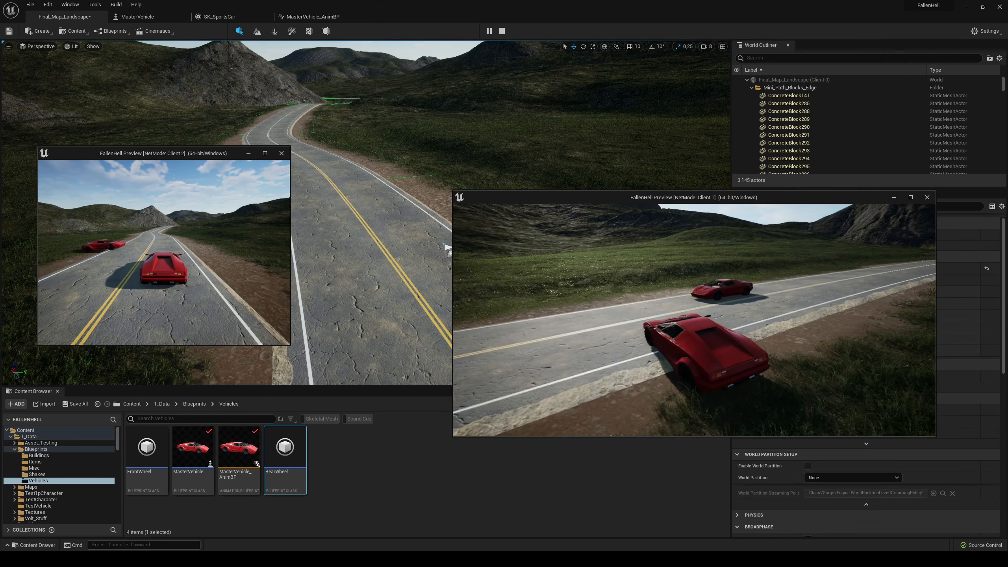
key(super)
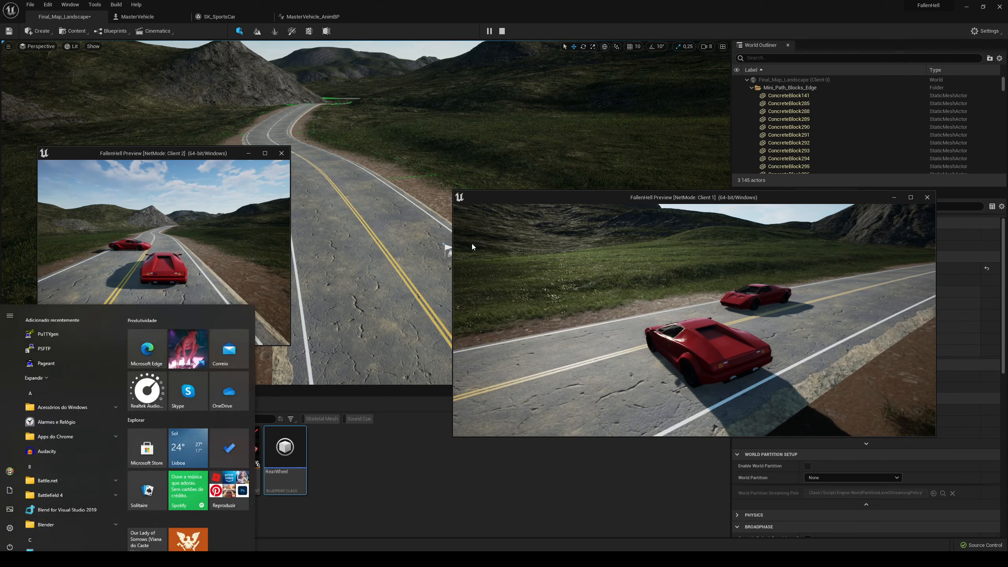
- Drive Client 2's car forward and in left turns around Client 1's car to check movement replication, and end the play session
key(super)
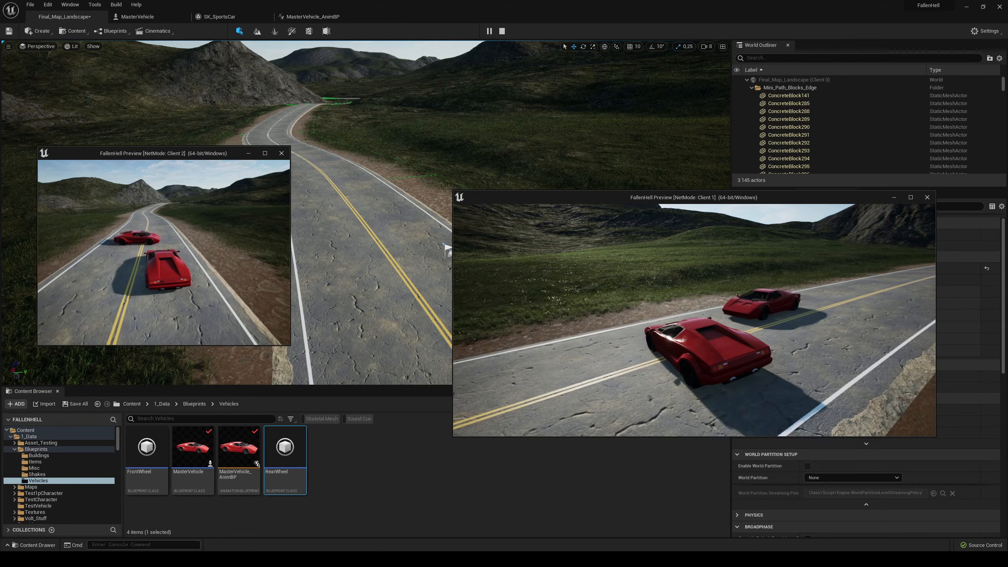
key(w)
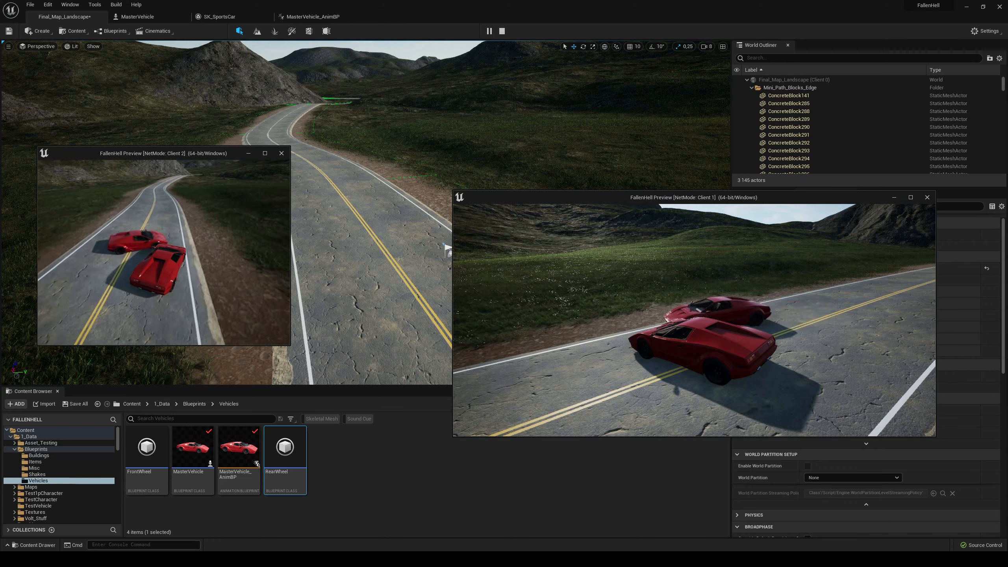
key(w)
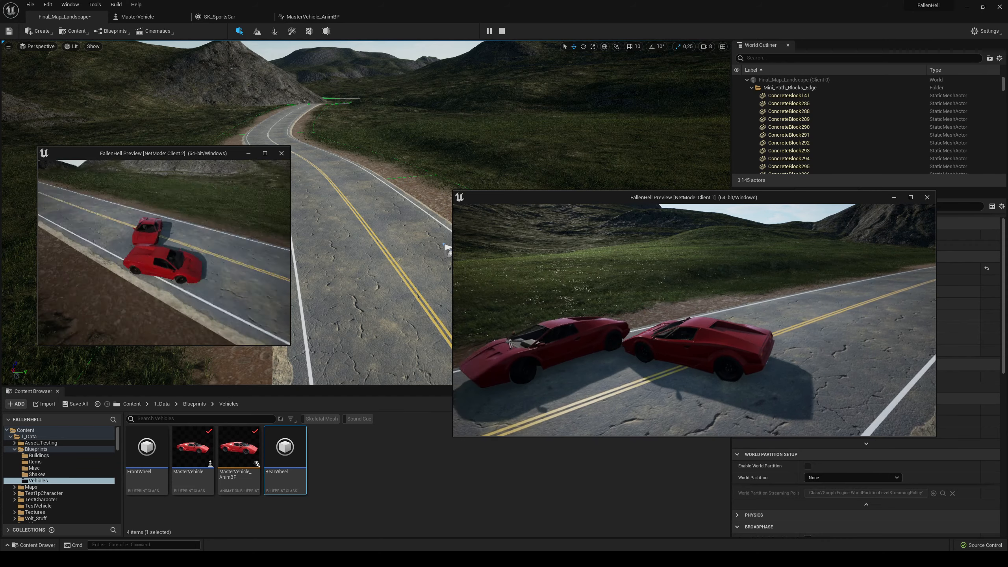
key(w)
key(a)
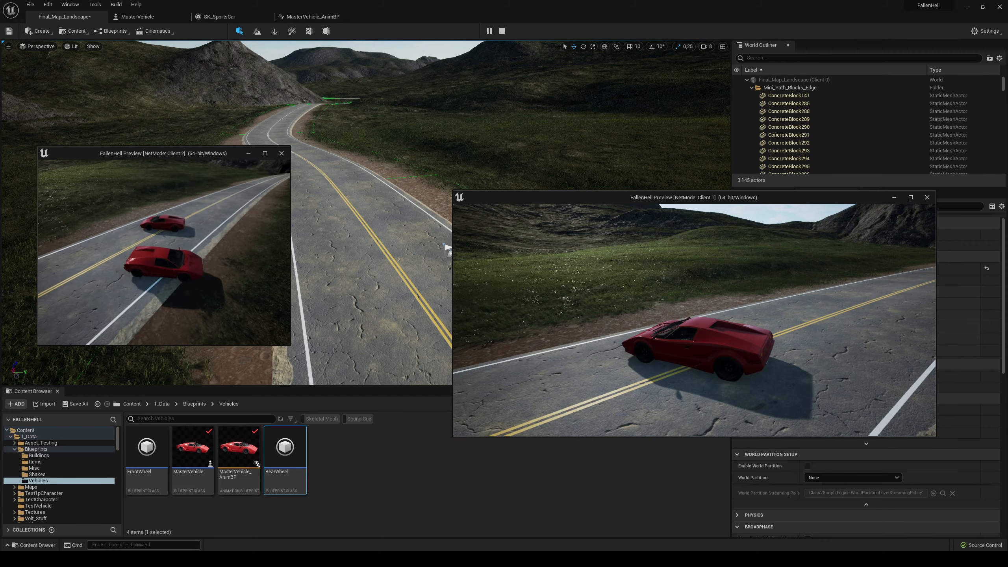
key(w)
key(a)
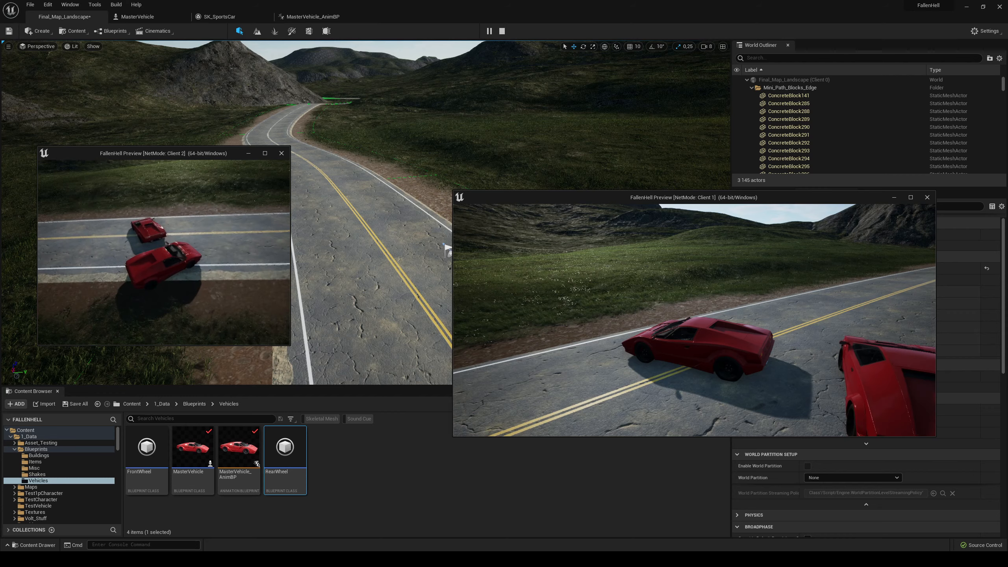
key(w)
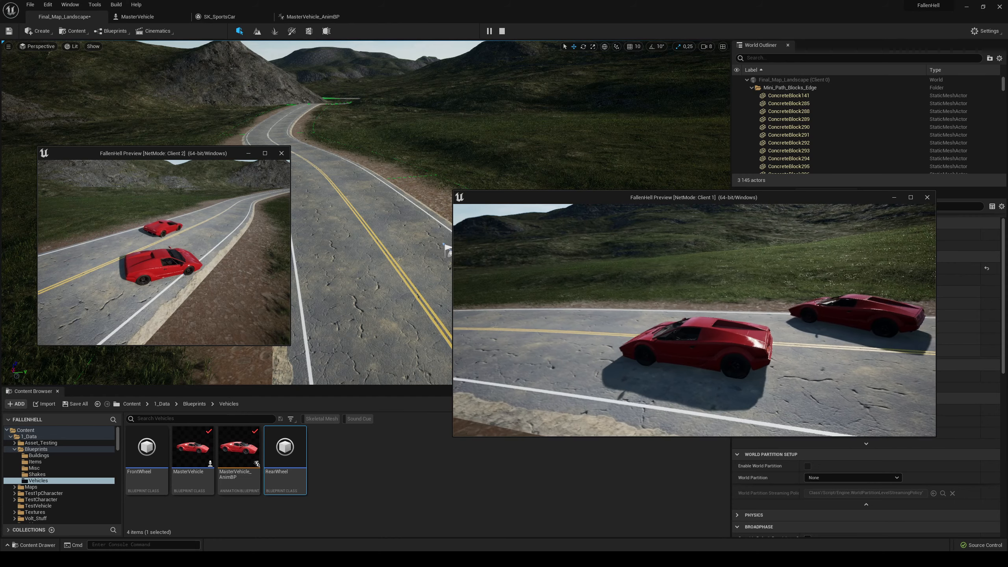
key(Escape)
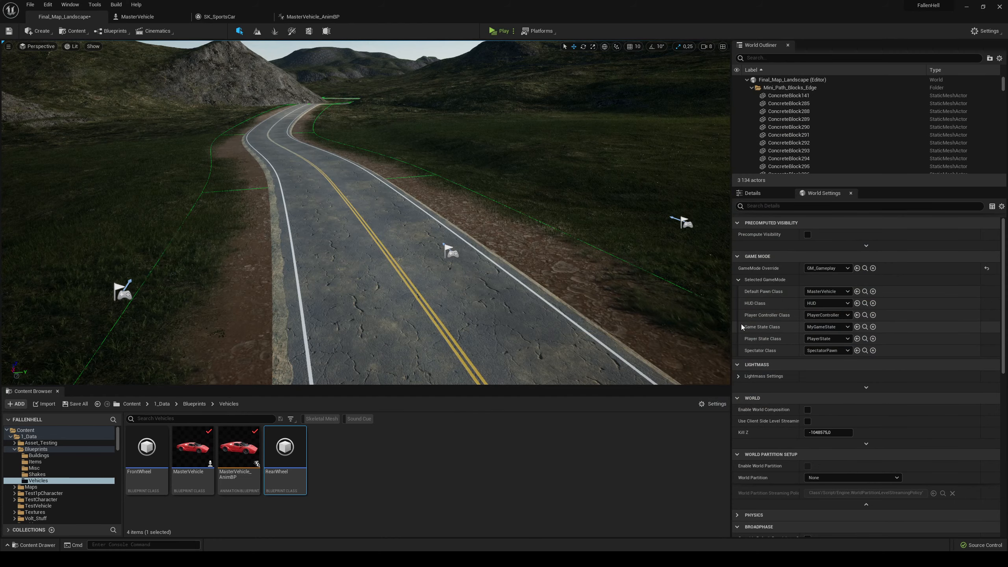
right_drag(595, 254, 631, 244)
key(s)
key(w)
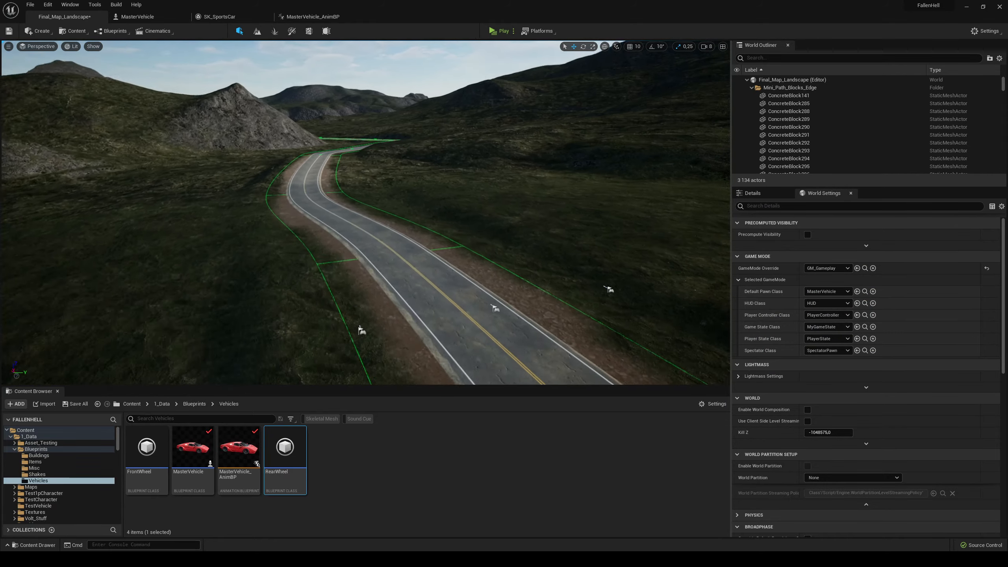
right_drag(451, 274, 311, 65)
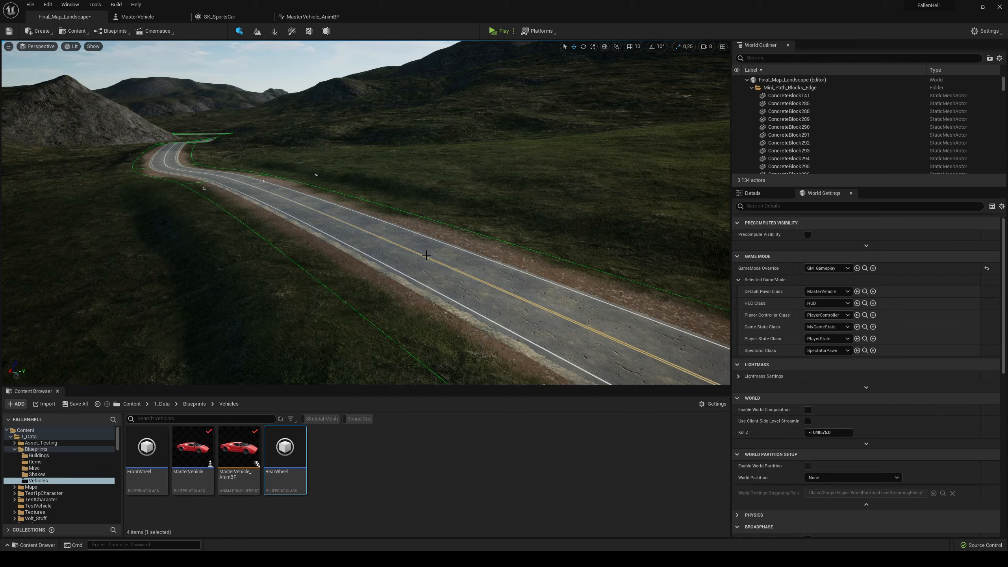
key(w)
right_drag(388, 271, 413, 276)
key(a)
key(w)
key(a)
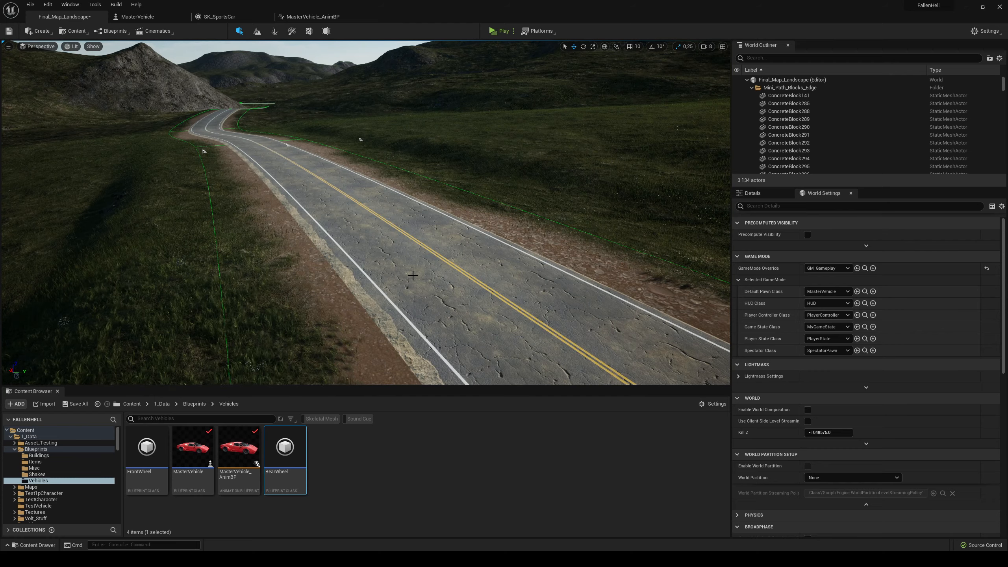
right_drag(471, 321, 450, 275)
key(s)
key(w)
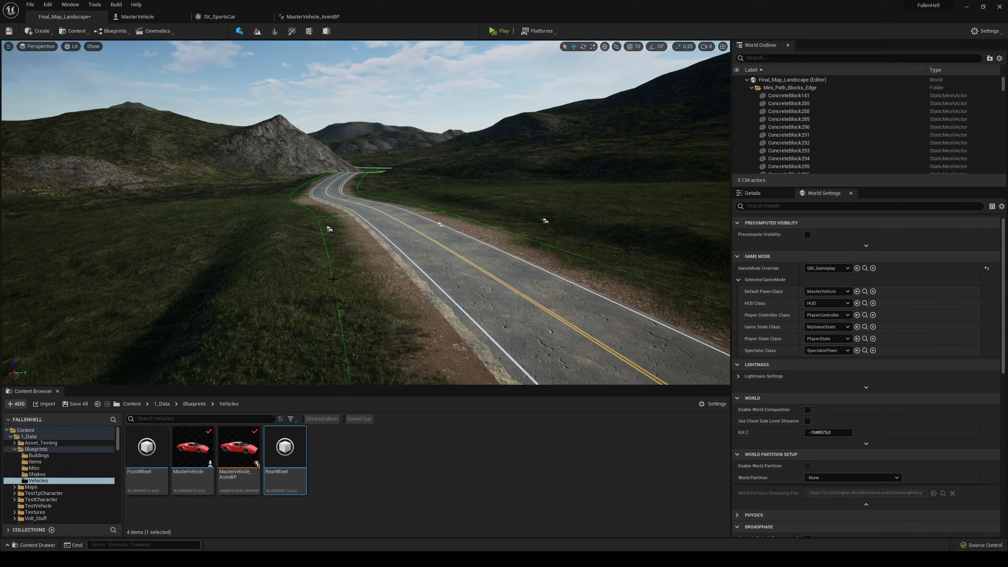
click(72, 404)
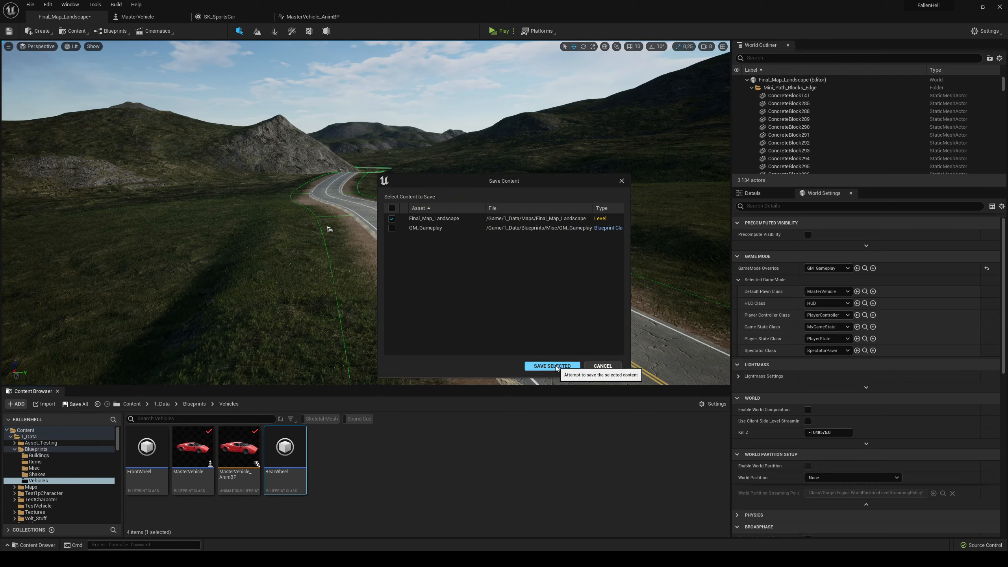
click(594, 366)
mouse_move(387, 228)
right_down()
mouse_move(441, 235)
mouse_move(476, 250)
mouse_move(387, 228)
mouse_move(476, 254)
mouse_move(368, 225)
right_up()
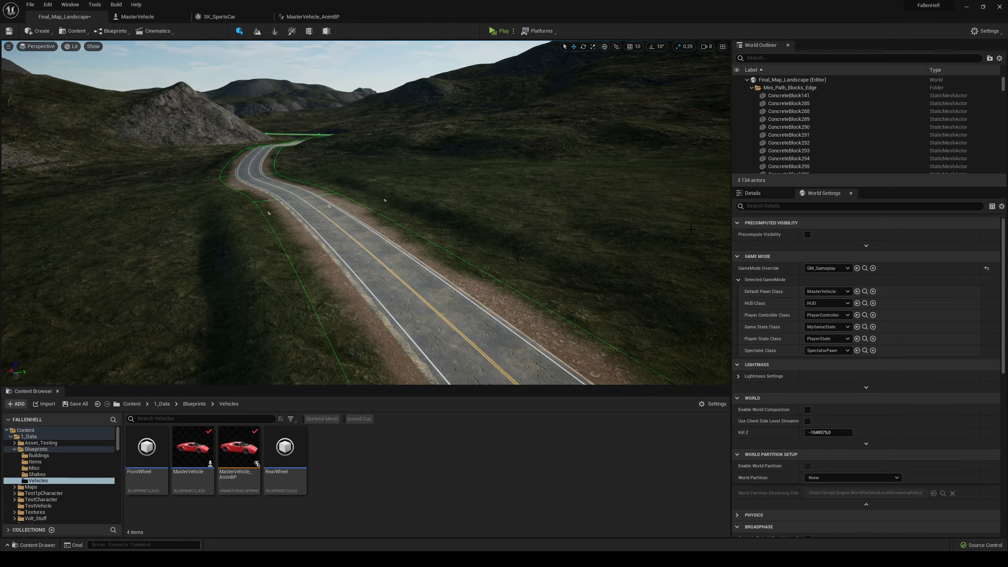